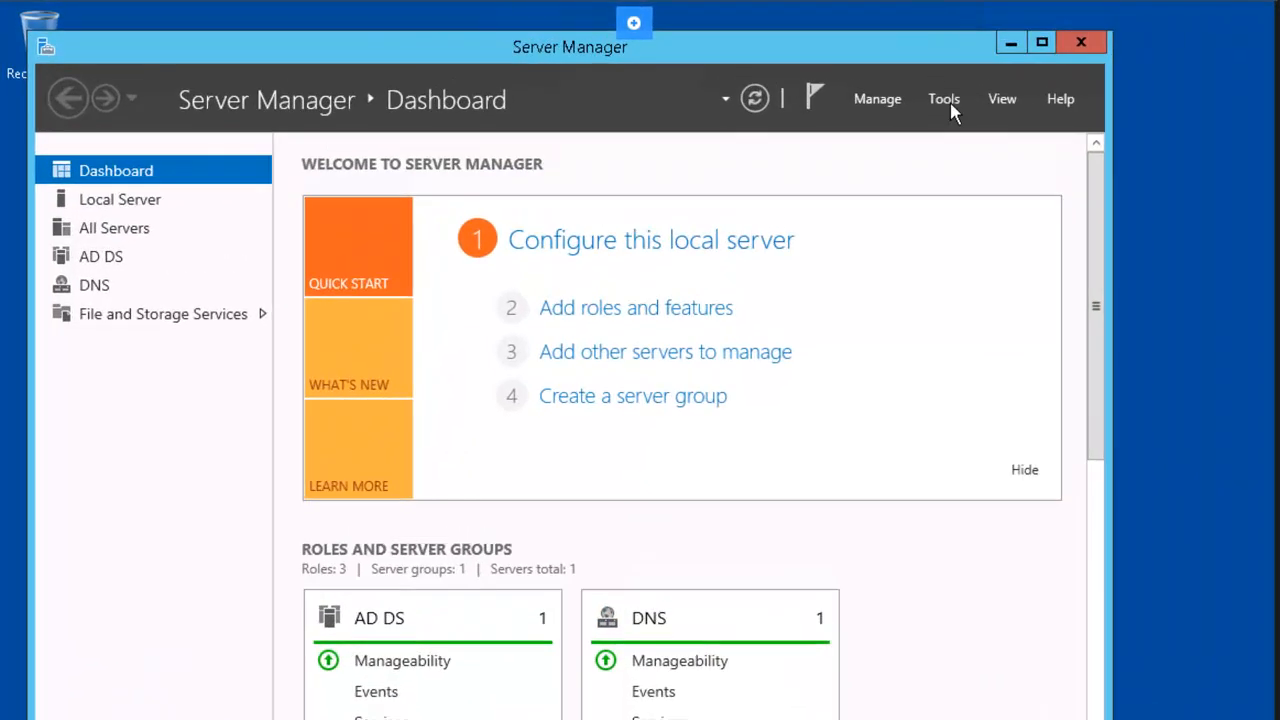
Launch Active Directory Users and Computers, open the Marketing OU, and bring up GMarketing's context menu.
{"action": "left_click", "coordinate": [869, 74]}
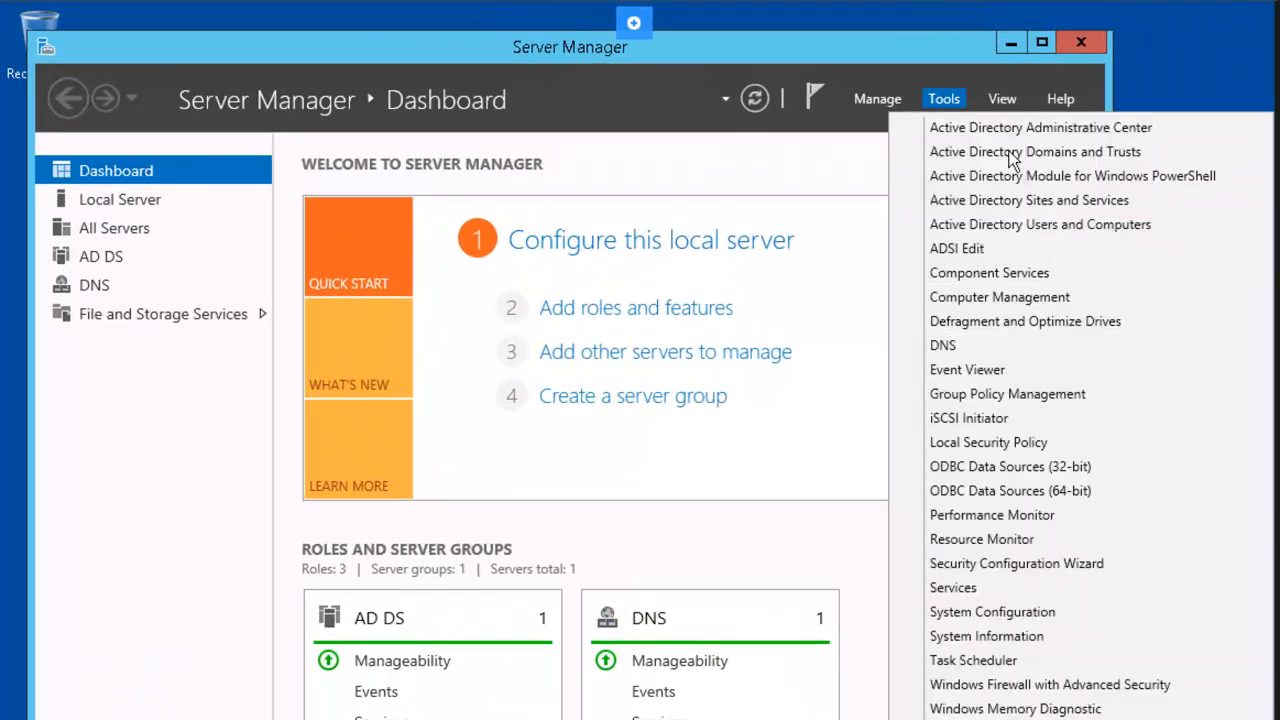
{"action": "left_click", "coordinate": [1166, 226]}
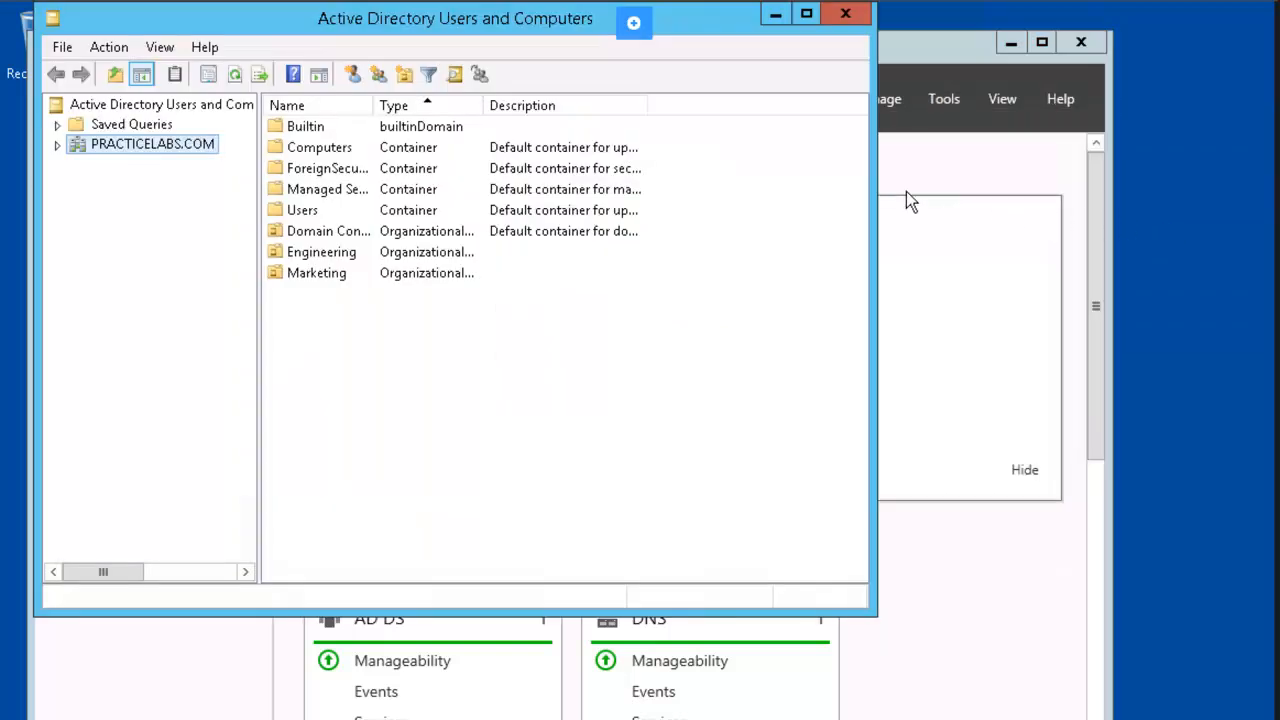
{"action": "double_click", "coordinate": [310, 273]}
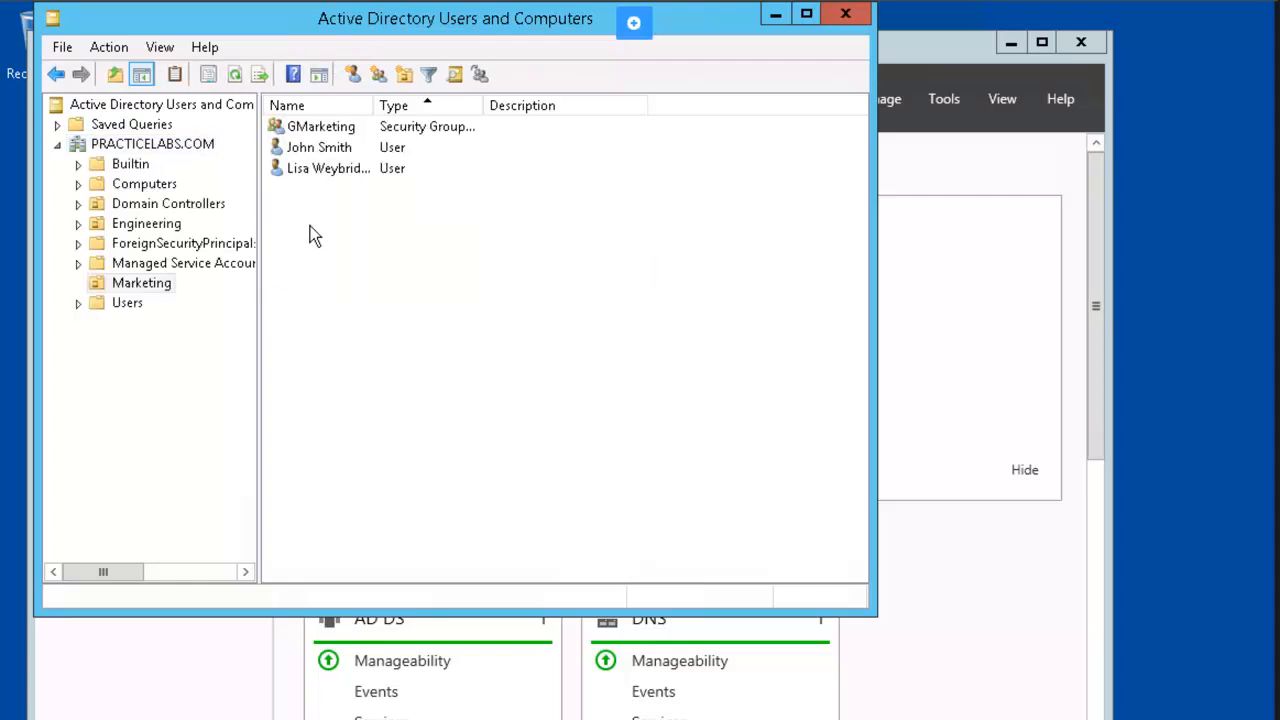
{"action": "left_click", "coordinate": [355, 135]}
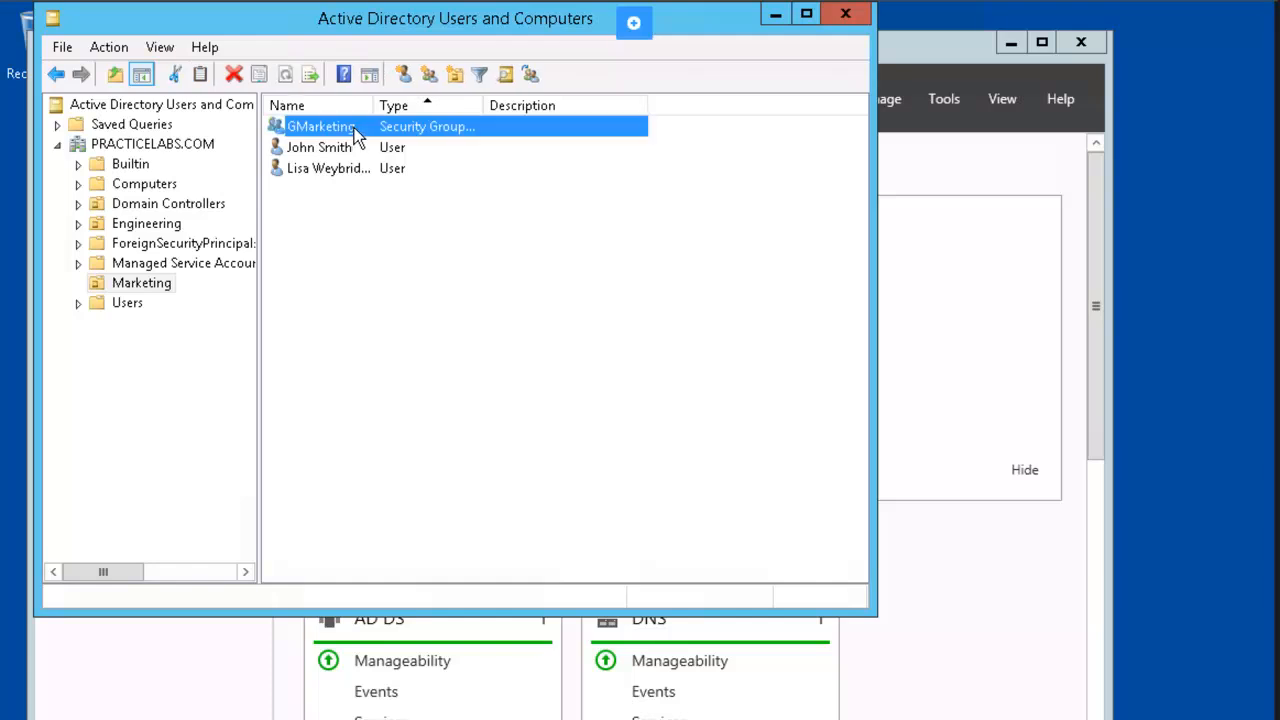
{"action": "right_click", "coordinate": [355, 135]}
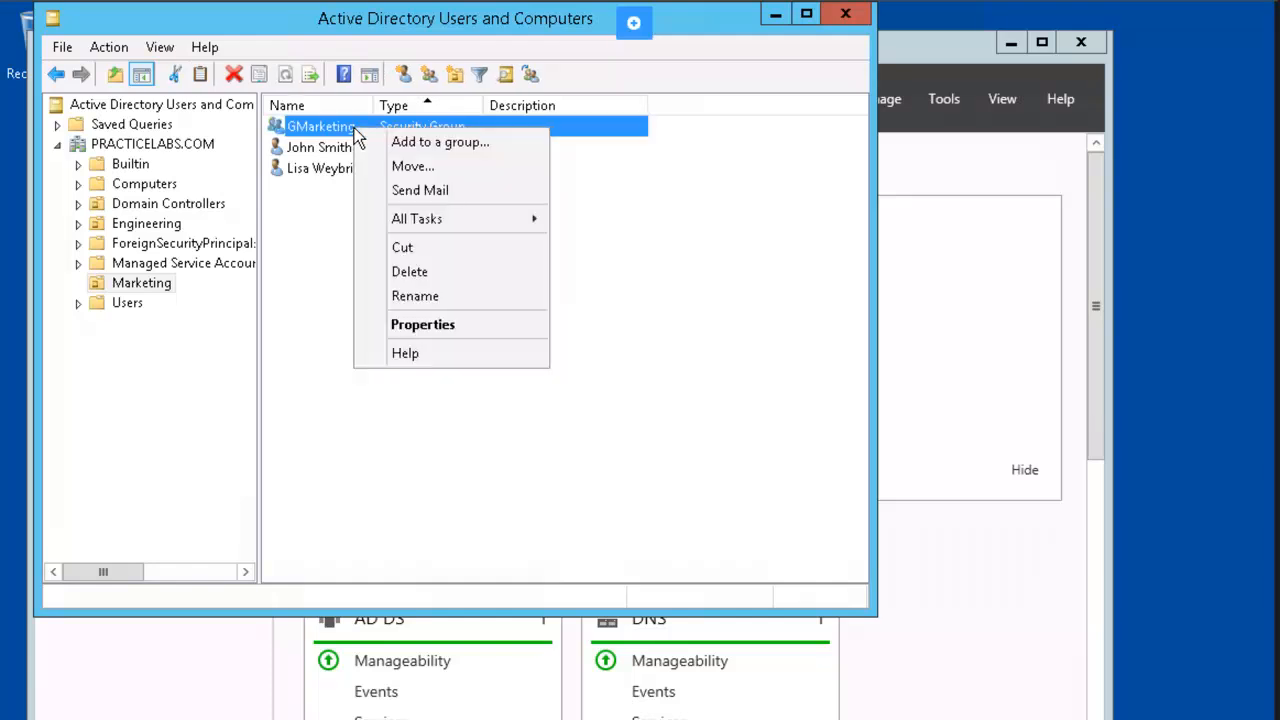
Add GMarketing to GEngineering, resolving 'ge' with Check Names, and dismiss the success message.
{"action": "left_click", "coordinate": [507, 145]}
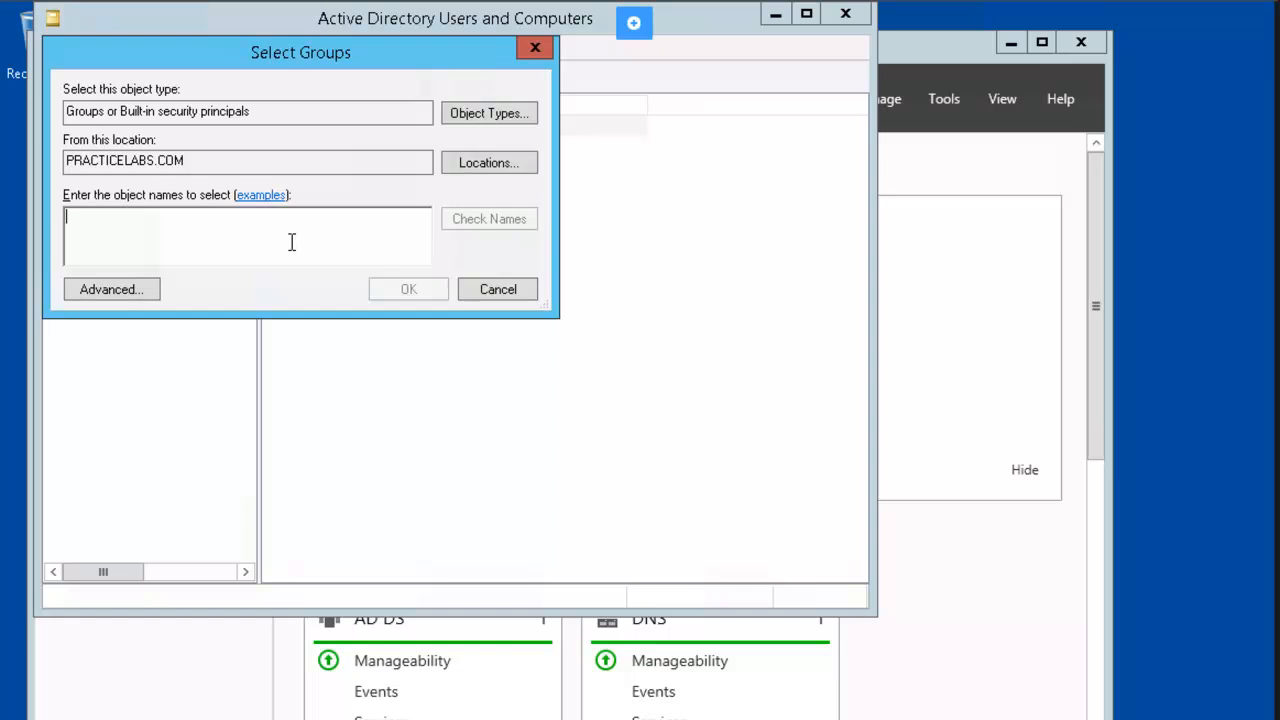
{"action": "type", "text": "ge"}
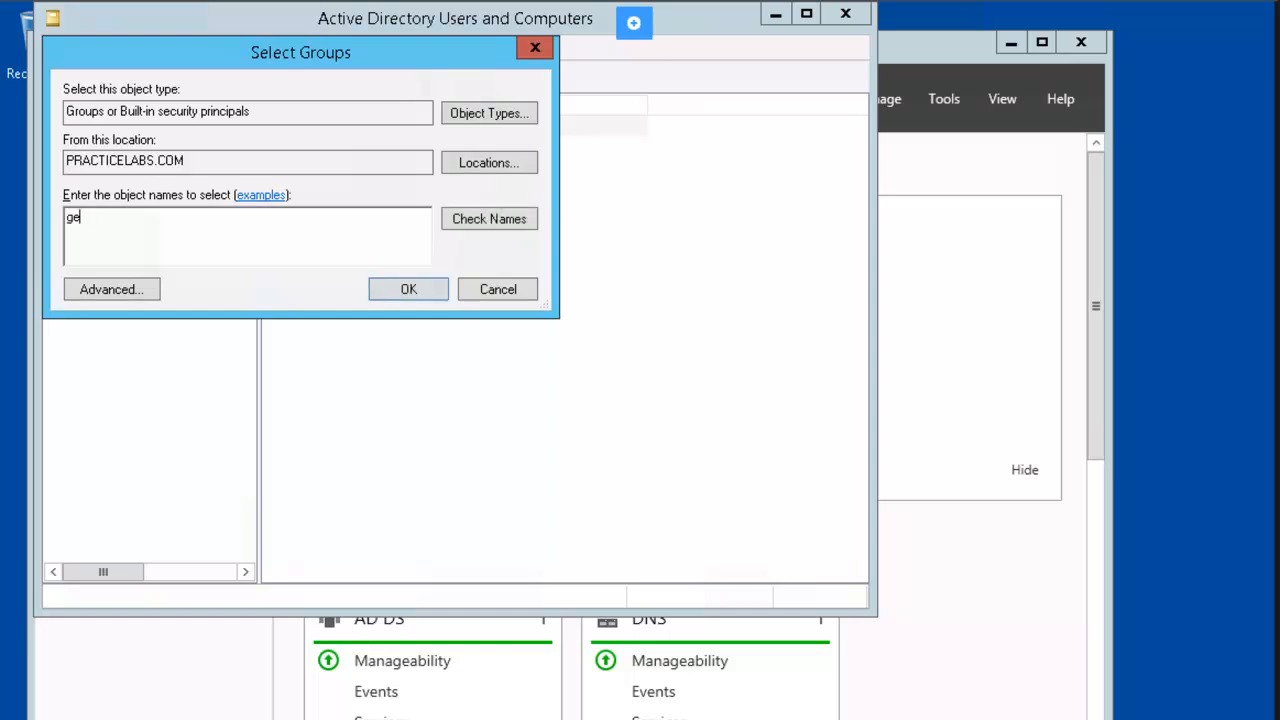
{"action": "key", "text": "Tab"}
{"action": "left_click", "coordinate": [528, 229]}
{"action": "left_click", "coordinate": [404, 289]}
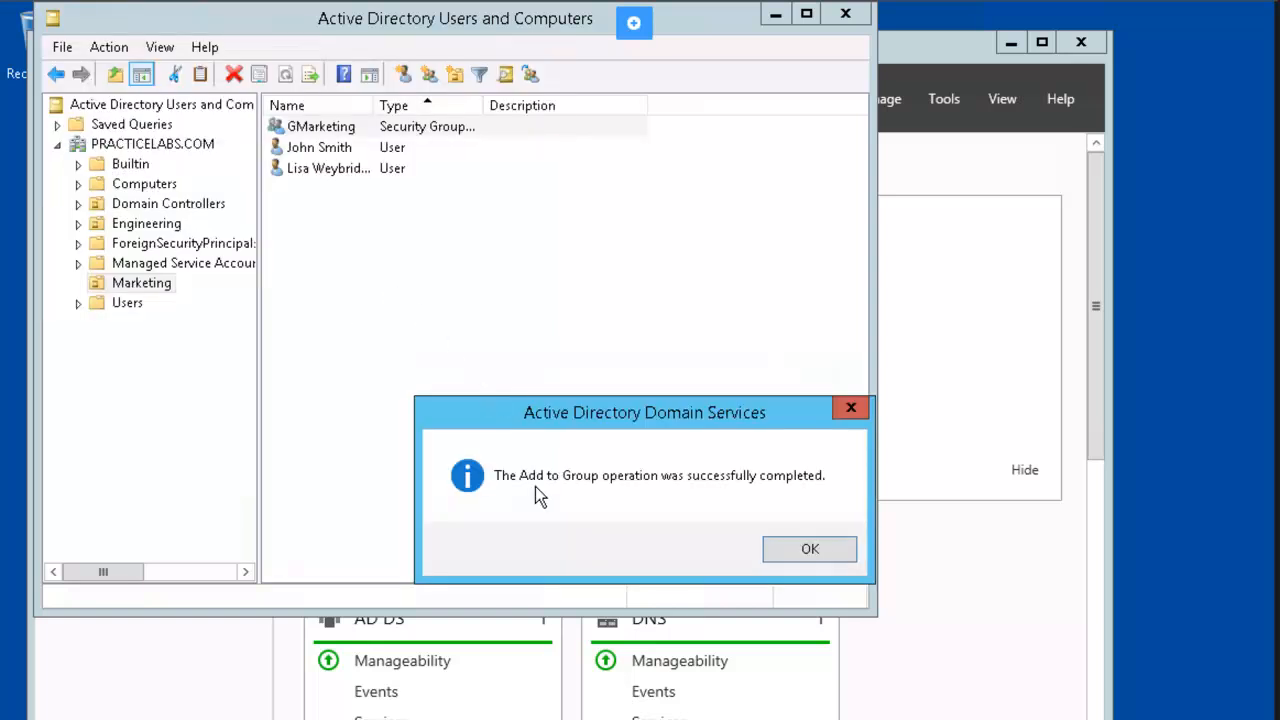
{"action": "left_click", "coordinate": [797, 551]}
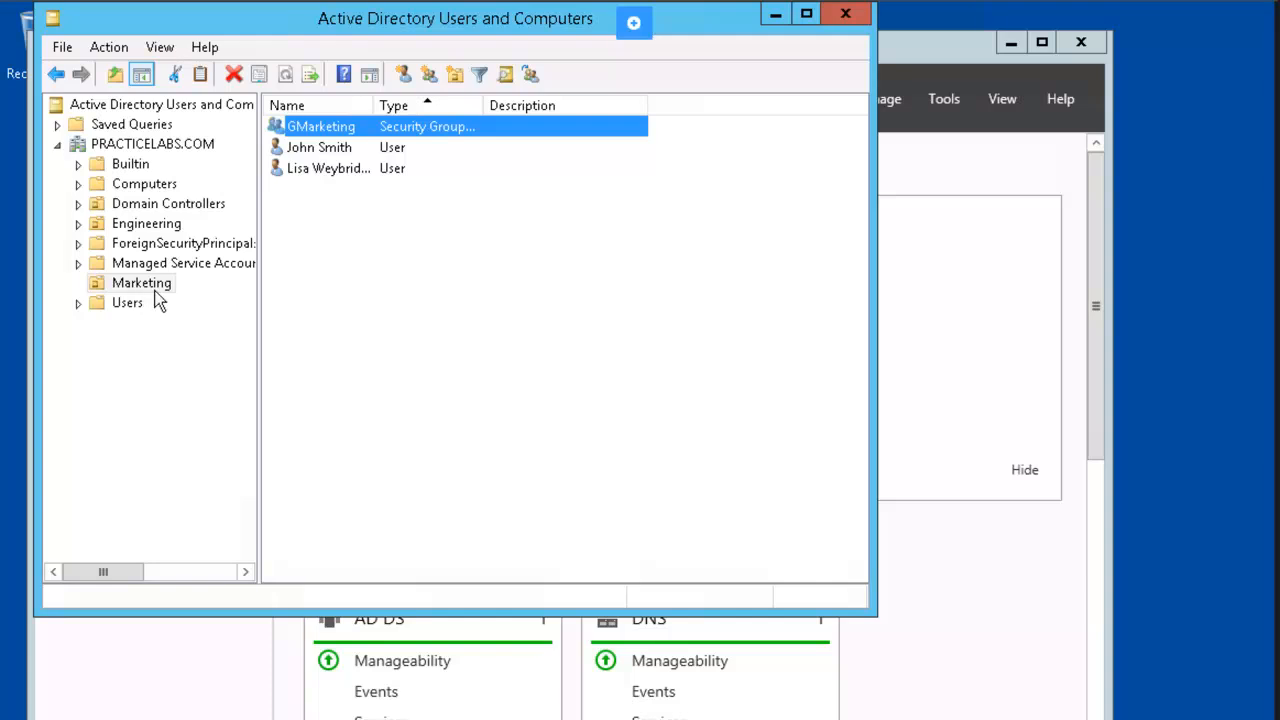
In the Engineering OU, check GEngineering's Members tab to confirm GMarketing is listed.
{"action": "left_click", "coordinate": [173, 228]}
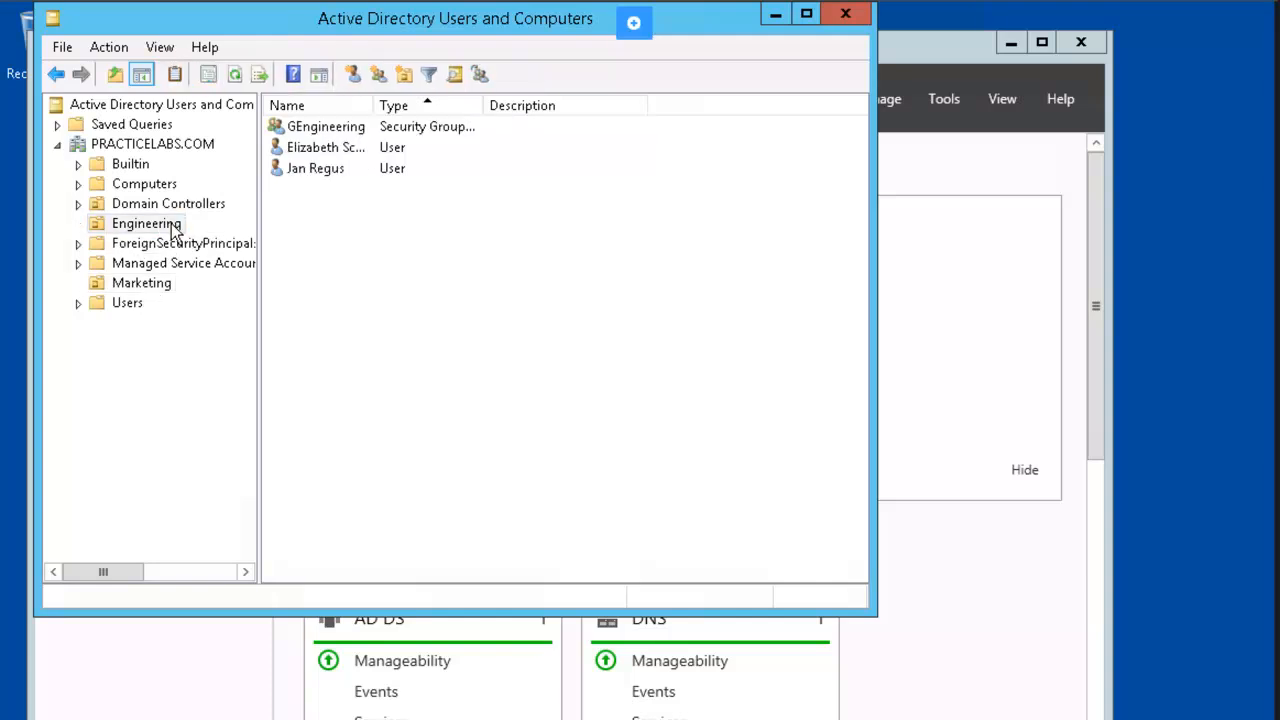
{"action": "left_click", "coordinate": [344, 130]}
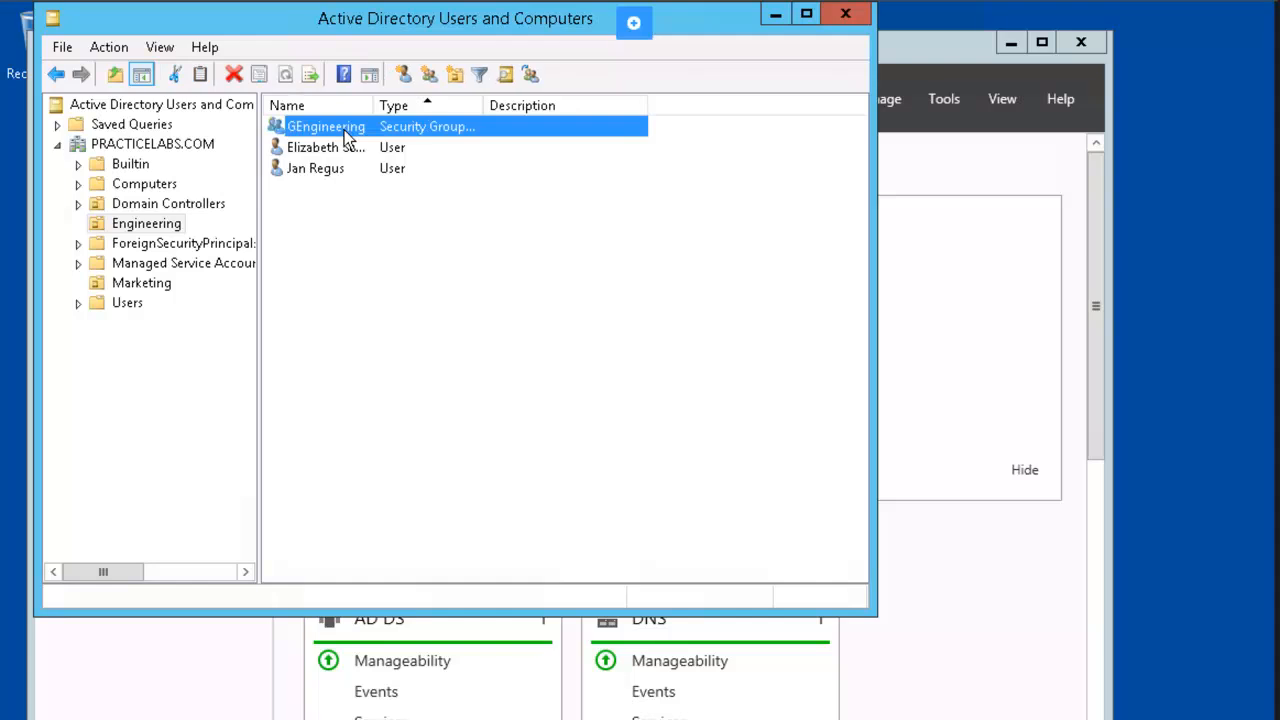
{"action": "right_click", "coordinate": [362, 131]}
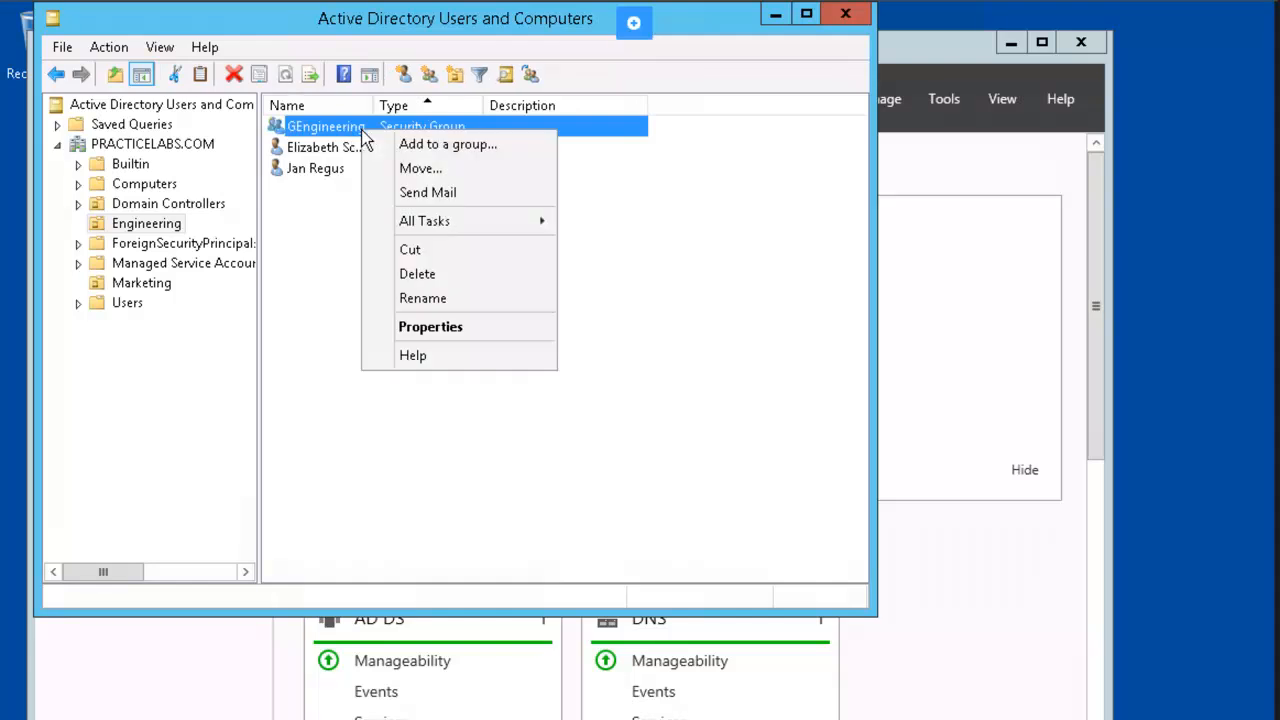
{"action": "left_click", "coordinate": [478, 329]}
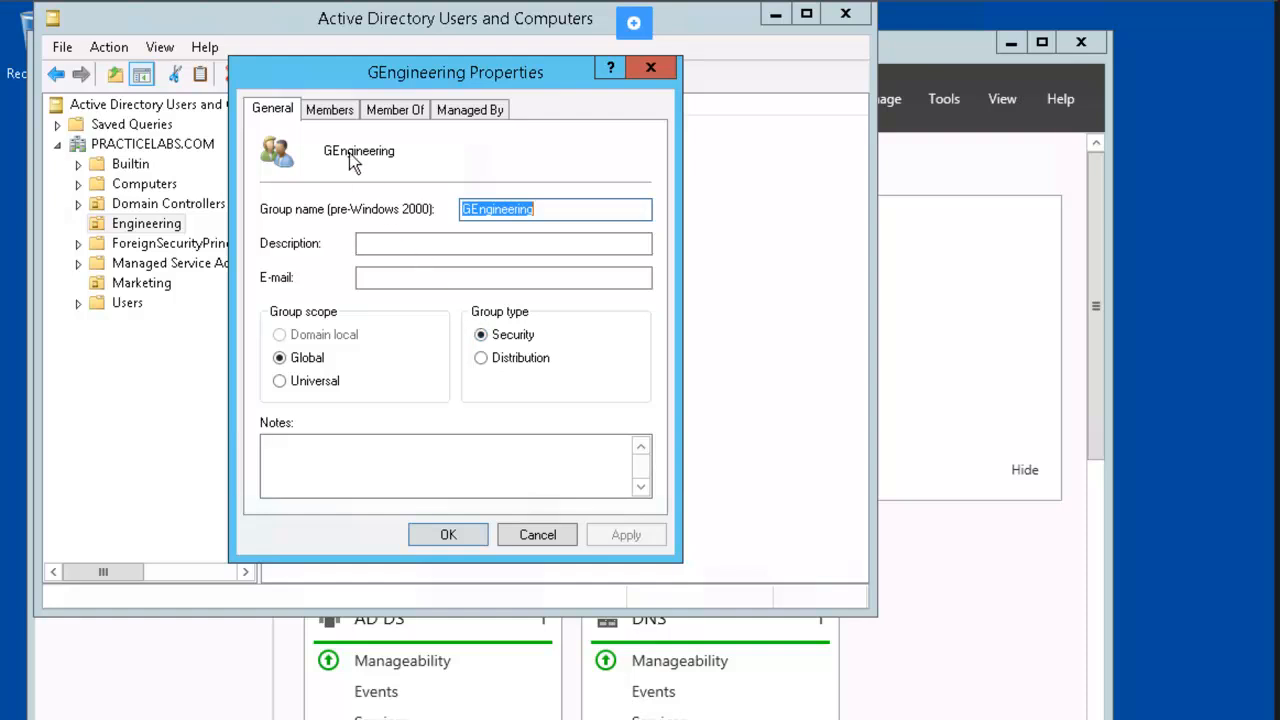
{"action": "left_click", "coordinate": [340, 112]}
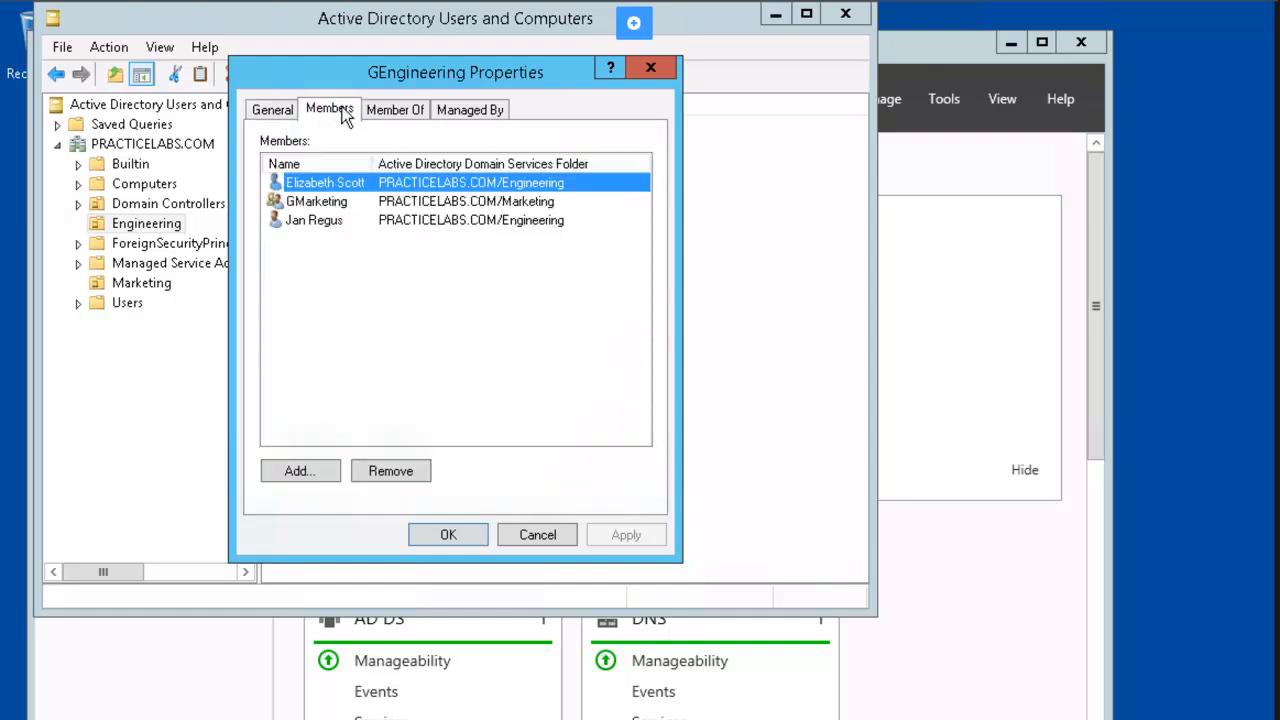
{"action": "left_click", "coordinate": [358, 203]}
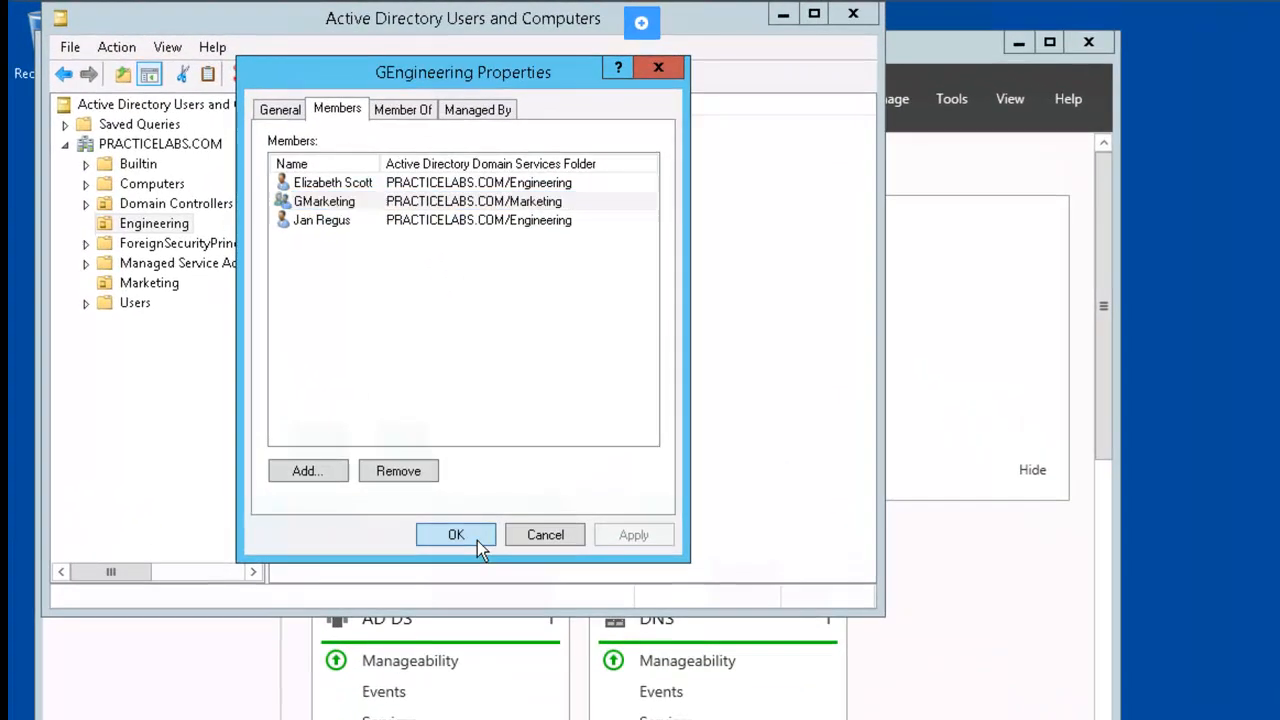
{"action": "left_click", "coordinate": [514, 407]}
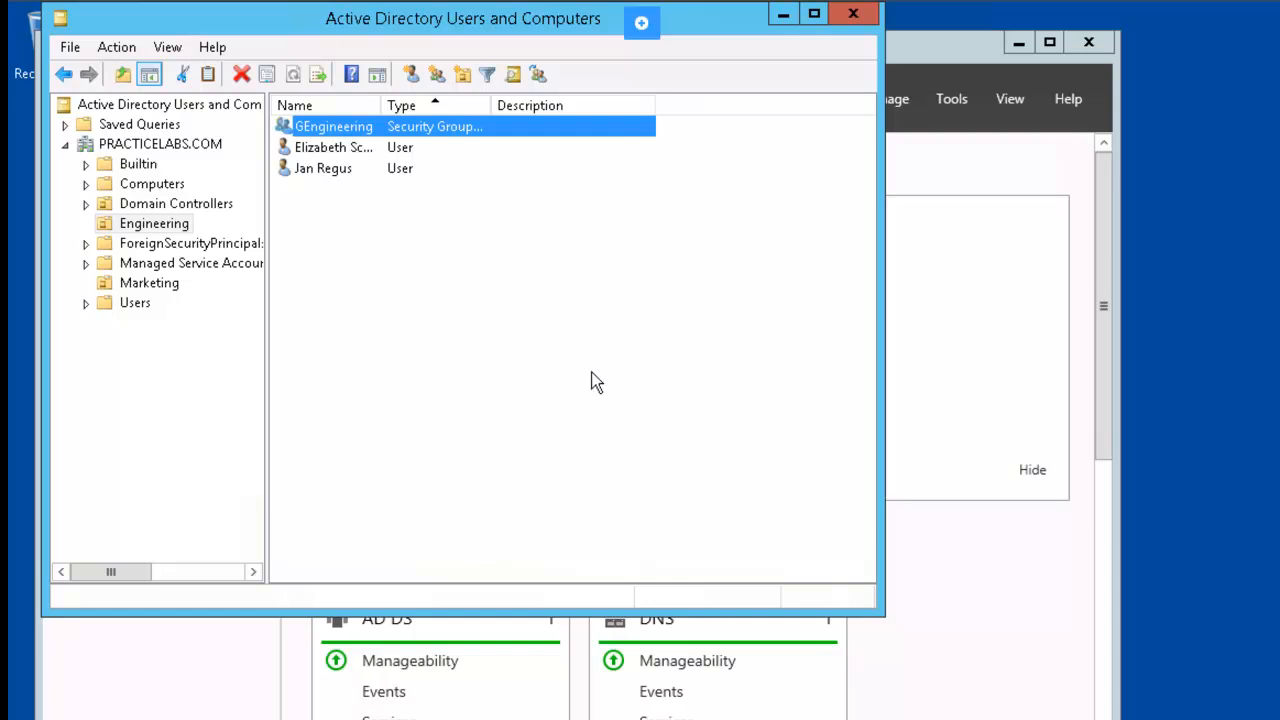
{"action": "left_click", "coordinate": [869, 17]}
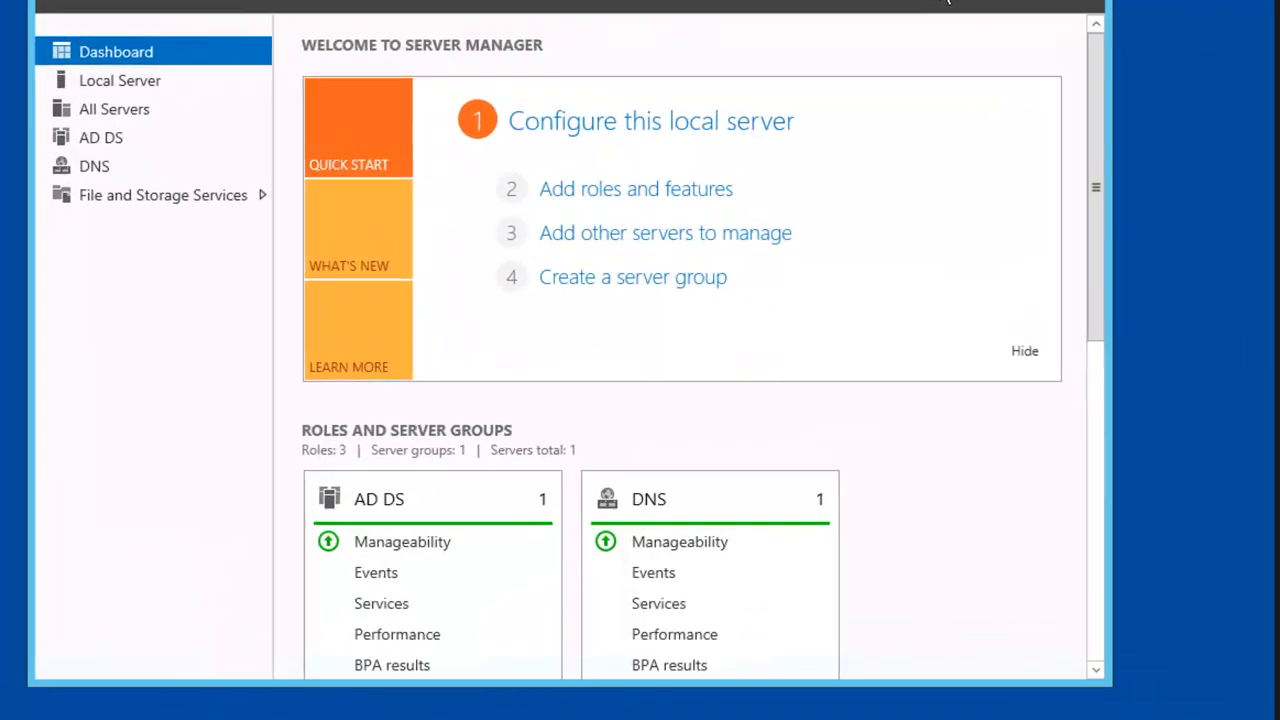
{"action": "left_click", "coordinate": [869, 74]}
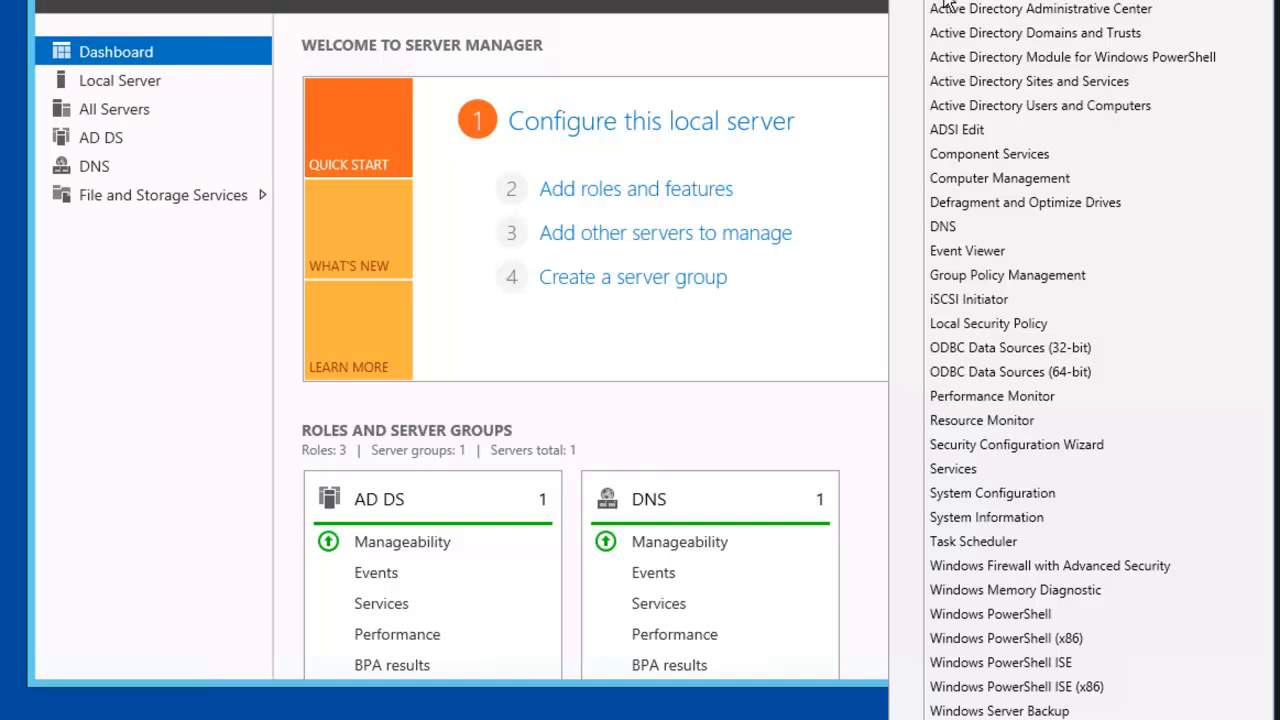
{"action": "left_click", "coordinate": [1163, 106]}
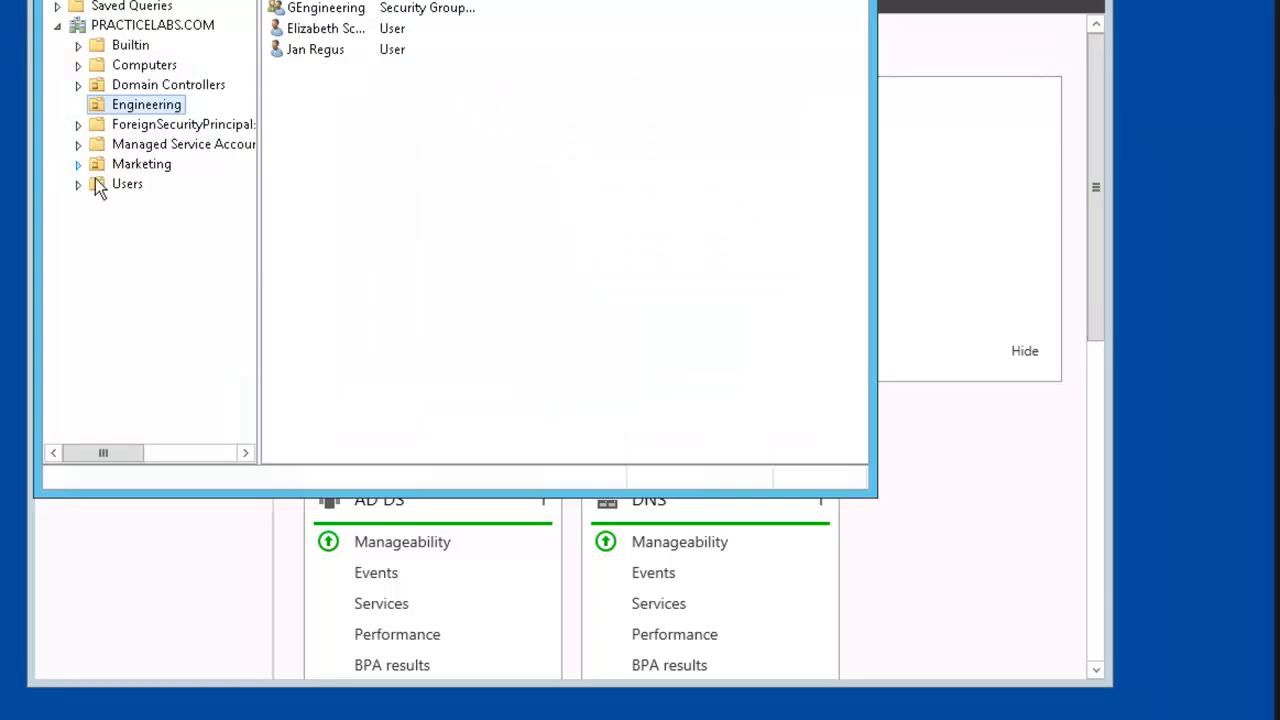
Create a new group 'PlabUsers' in Users with Universal scope and Security type.
{"action": "left_click", "coordinate": [125, 185]}
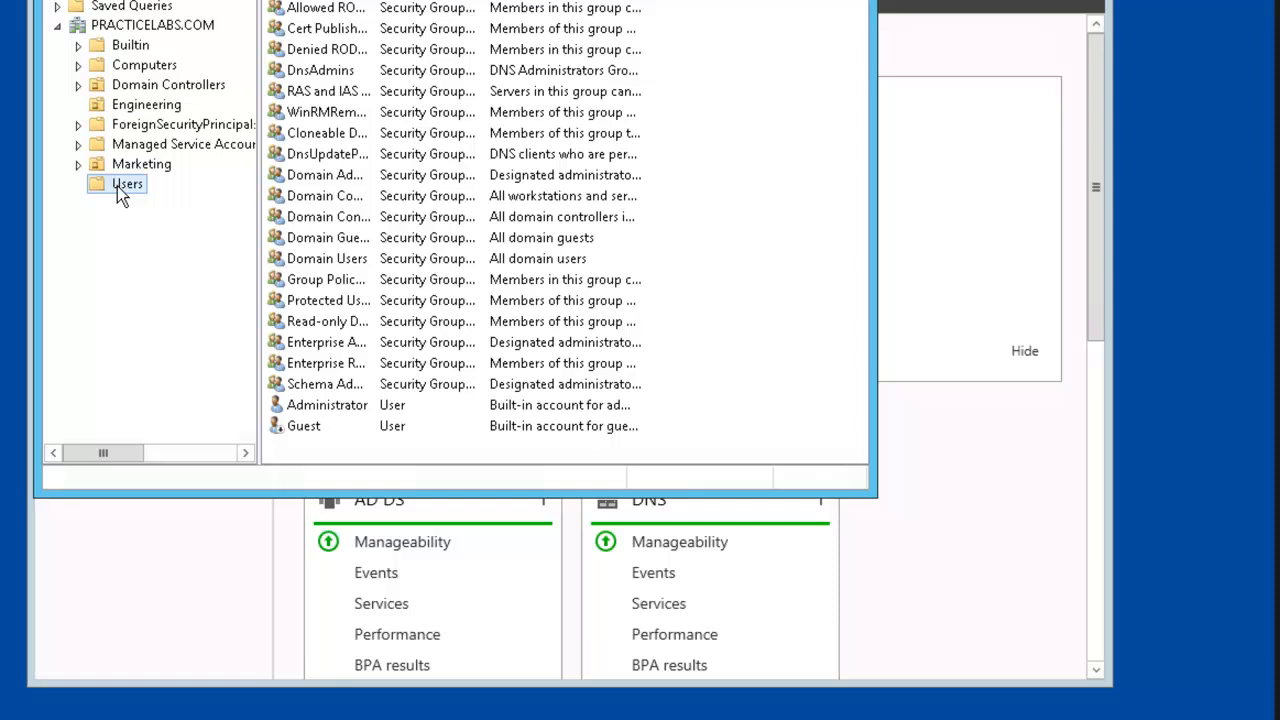
{"action": "right_click", "coordinate": [117, 186]}
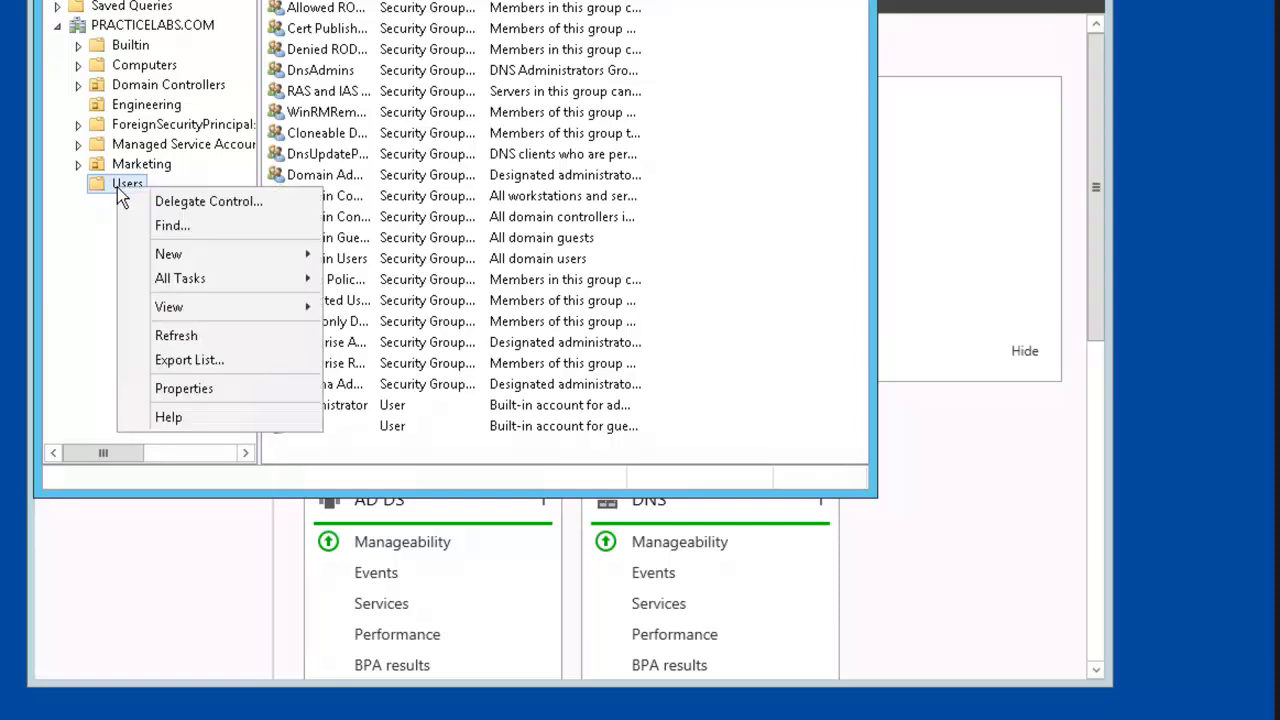
{"action": "mouse_move", "coordinate": [247, 257]}
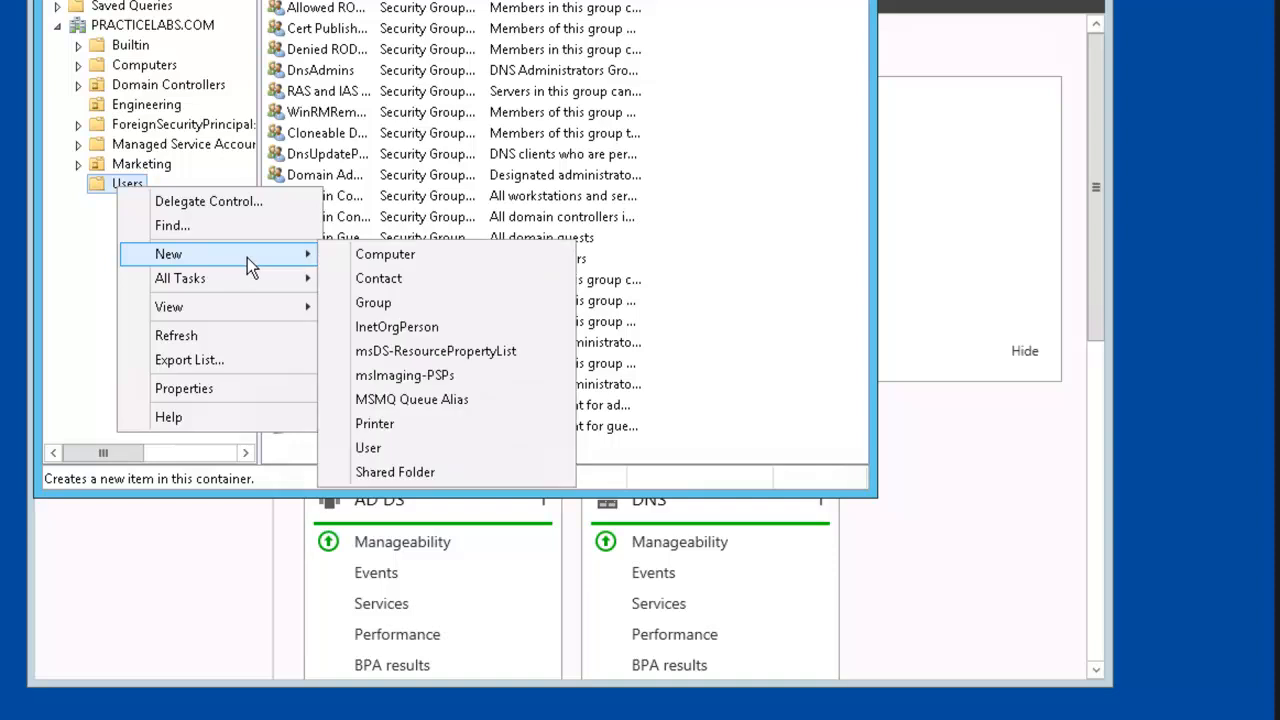
{"action": "left_click", "coordinate": [428, 305]}
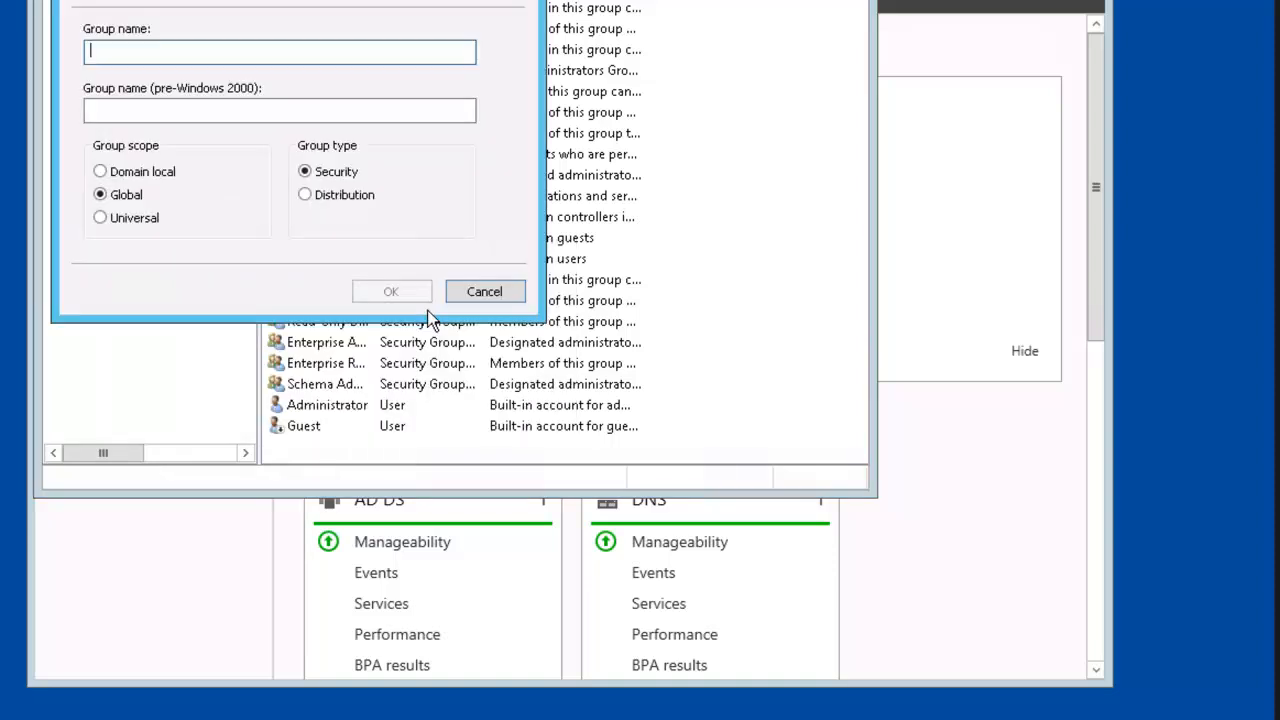
{"action": "type", "text": "Pla"}
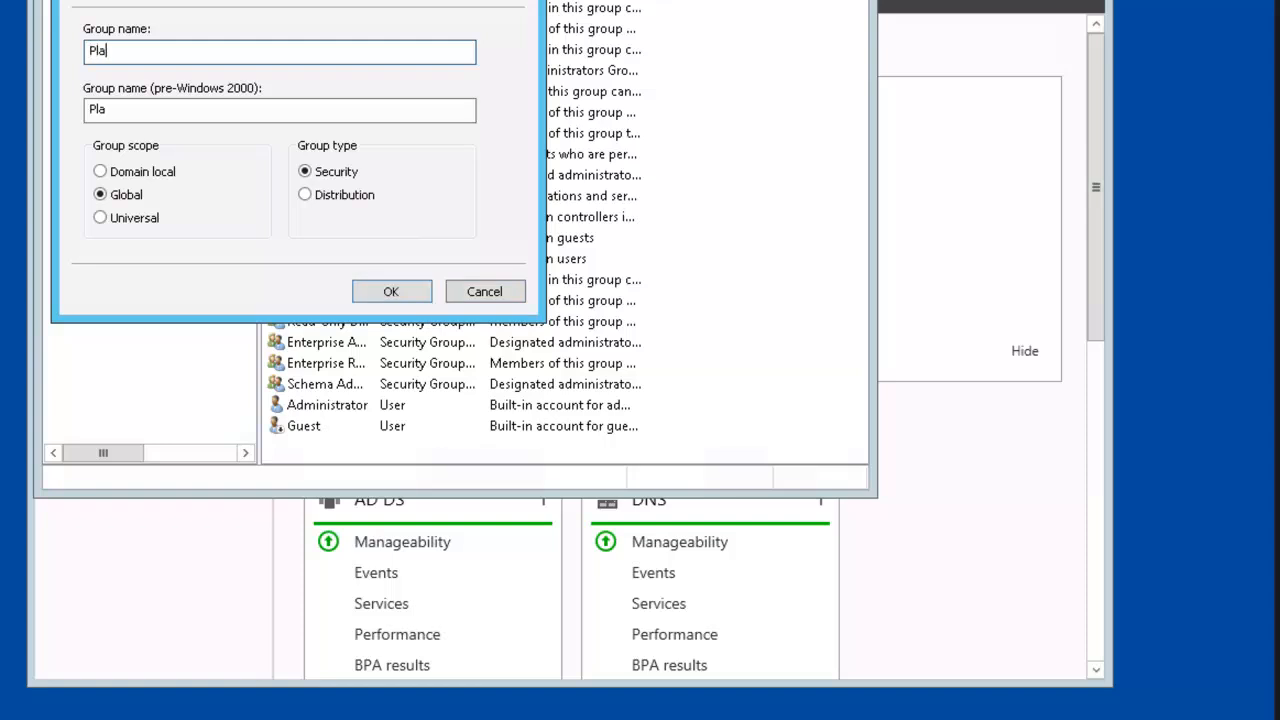
{"action": "type", "text": "bUsers"}
{"action": "left_click", "coordinate": [101, 218]}
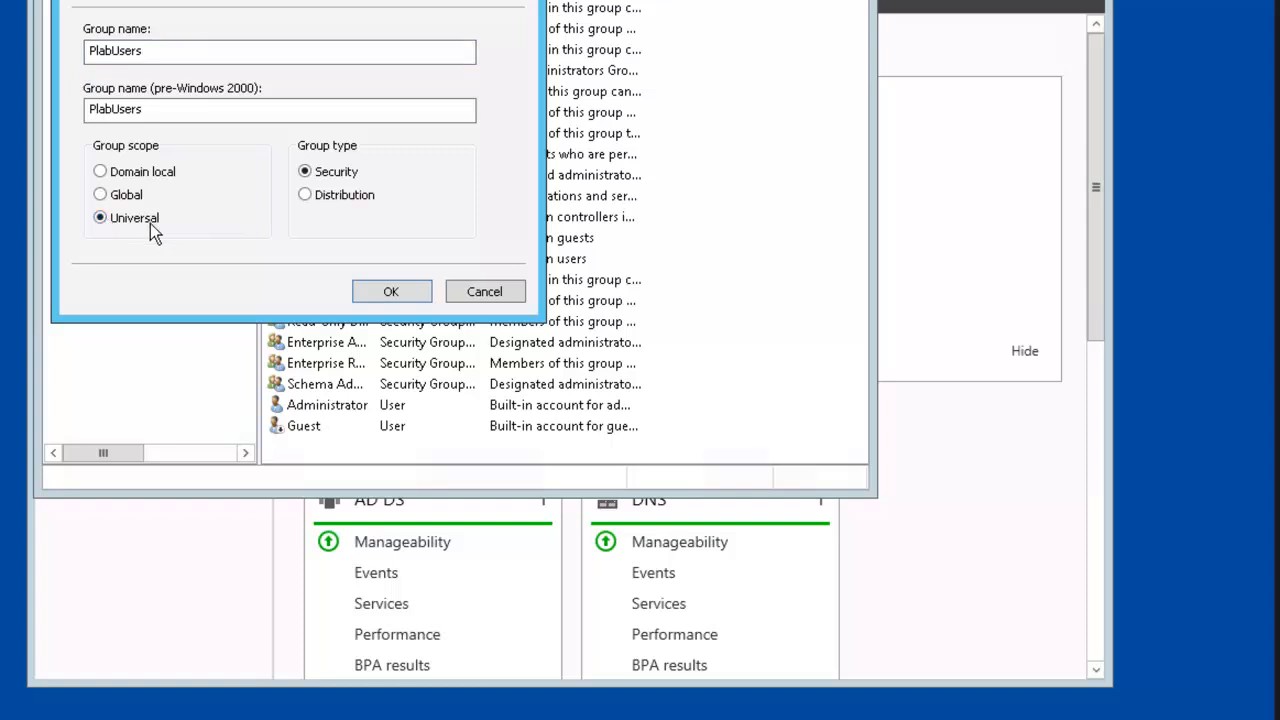
{"action": "left_click", "coordinate": [365, 297]}
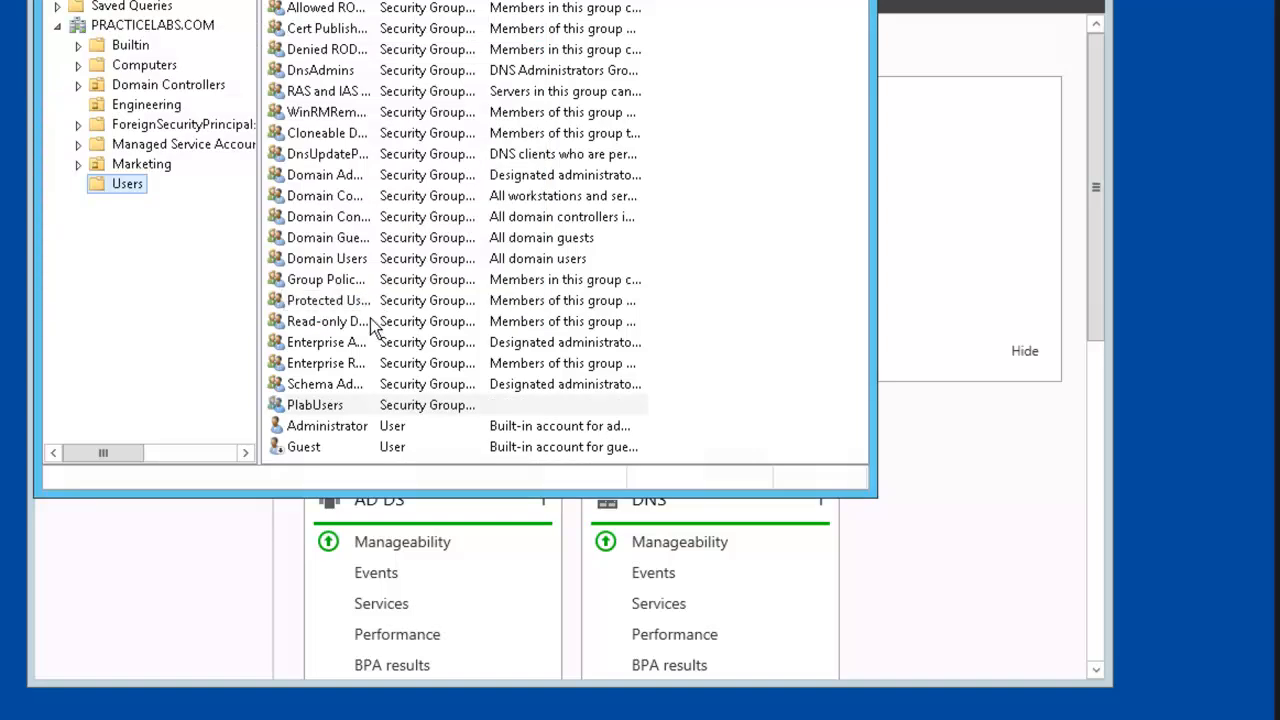
Open PlabUsers' properties and change its group scope to Global.
{"action": "left_click", "coordinate": [350, 408]}
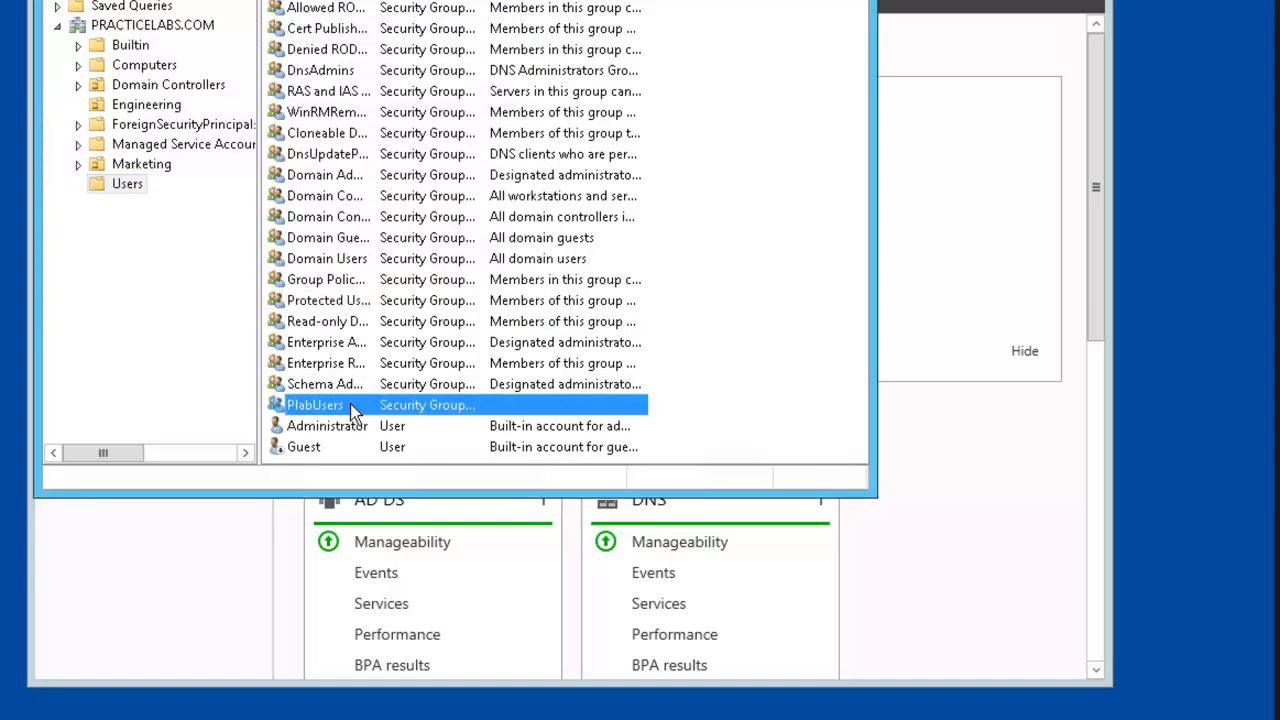
{"action": "right_click", "coordinate": [352, 413]}
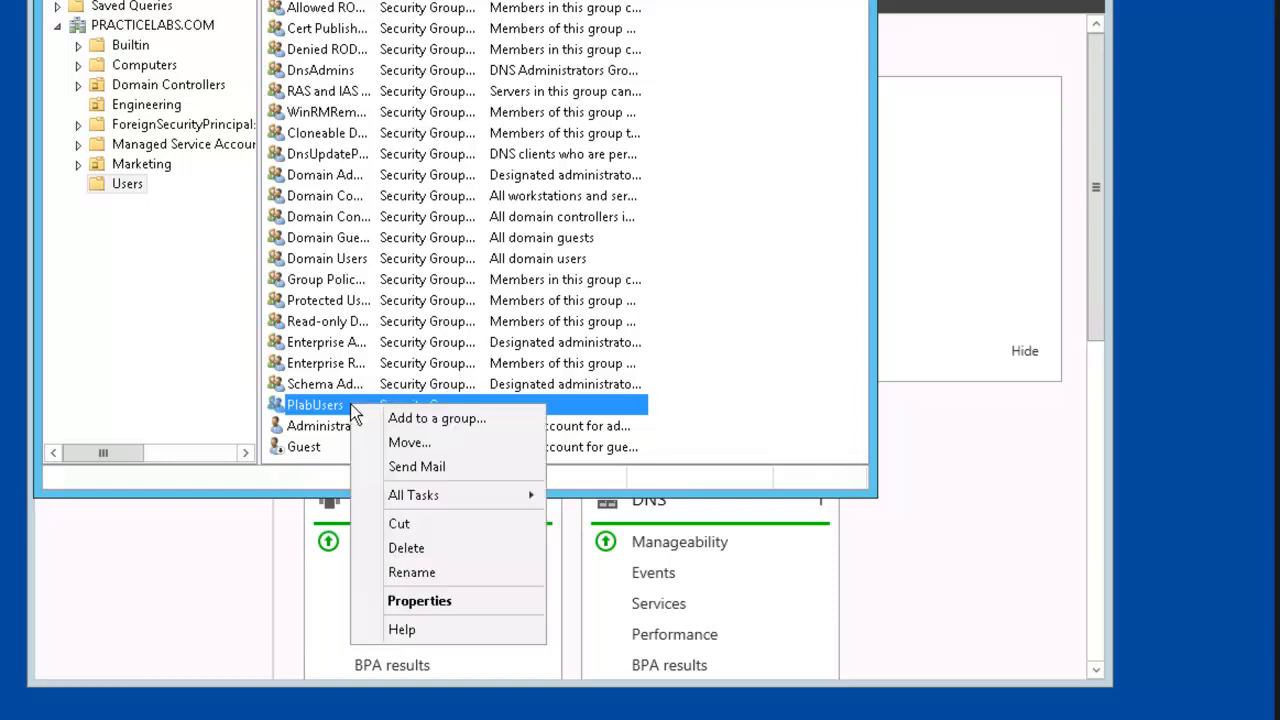
{"action": "left_click", "coordinate": [471, 604]}
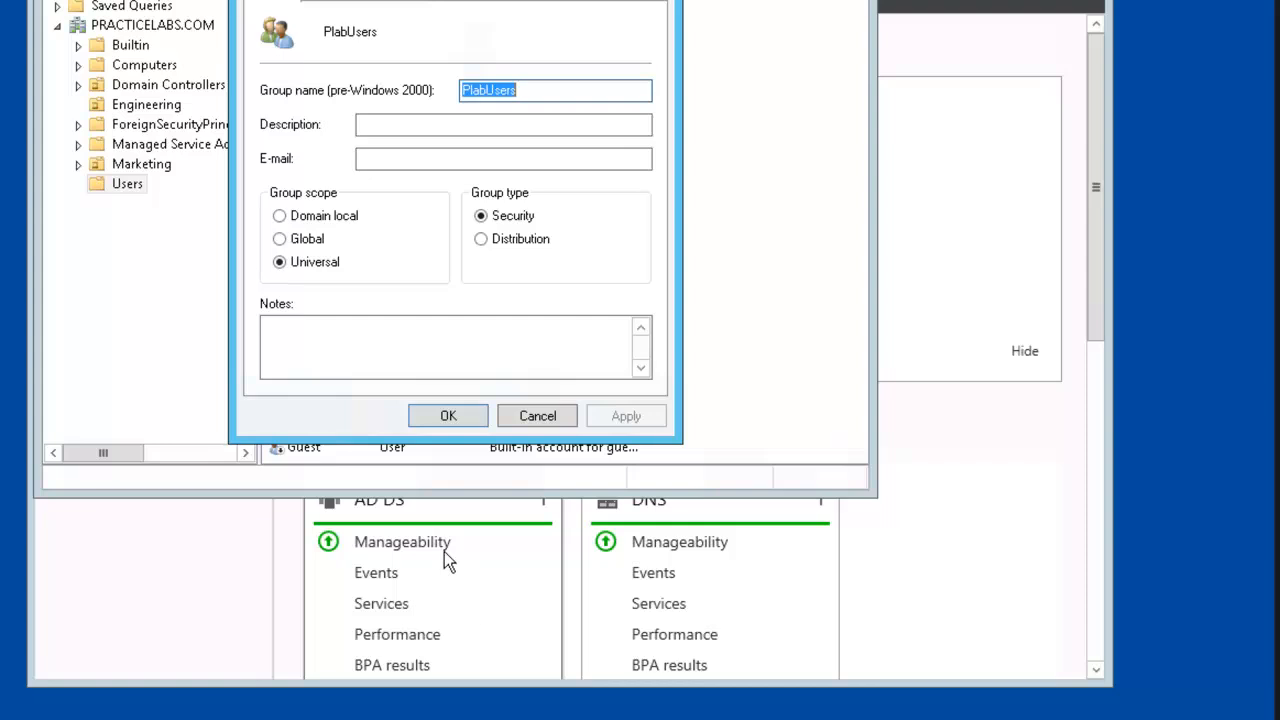
{"action": "left_click", "coordinate": [280, 239]}
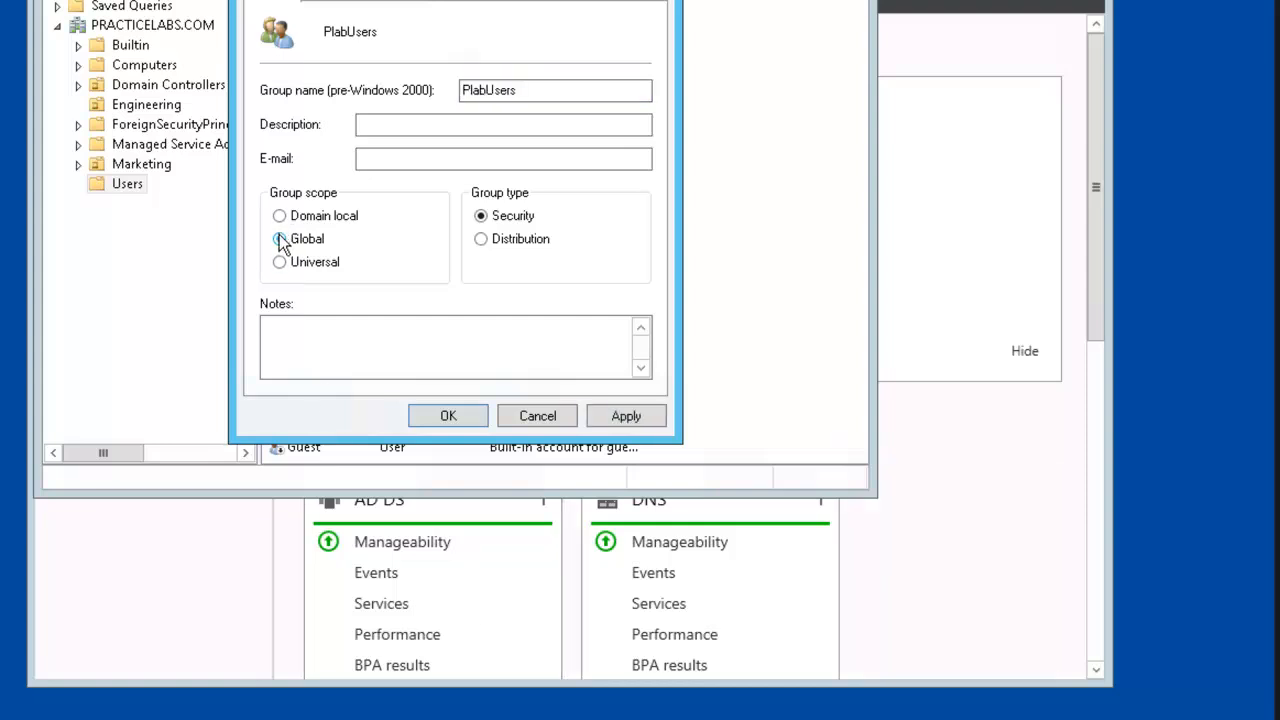
{"action": "left_click", "coordinate": [620, 416]}
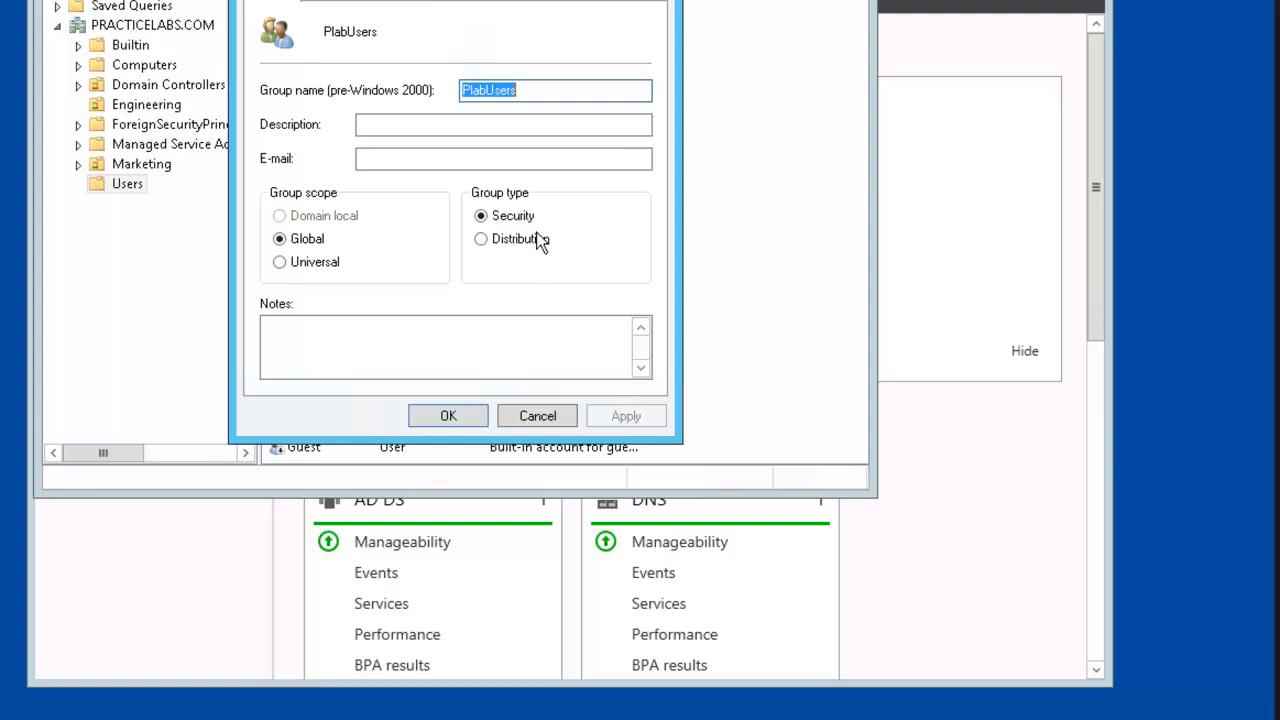
Change PlabUsers' group type to Distribution, confirm the warning, and close the properties.
{"action": "left_click", "coordinate": [481, 239]}
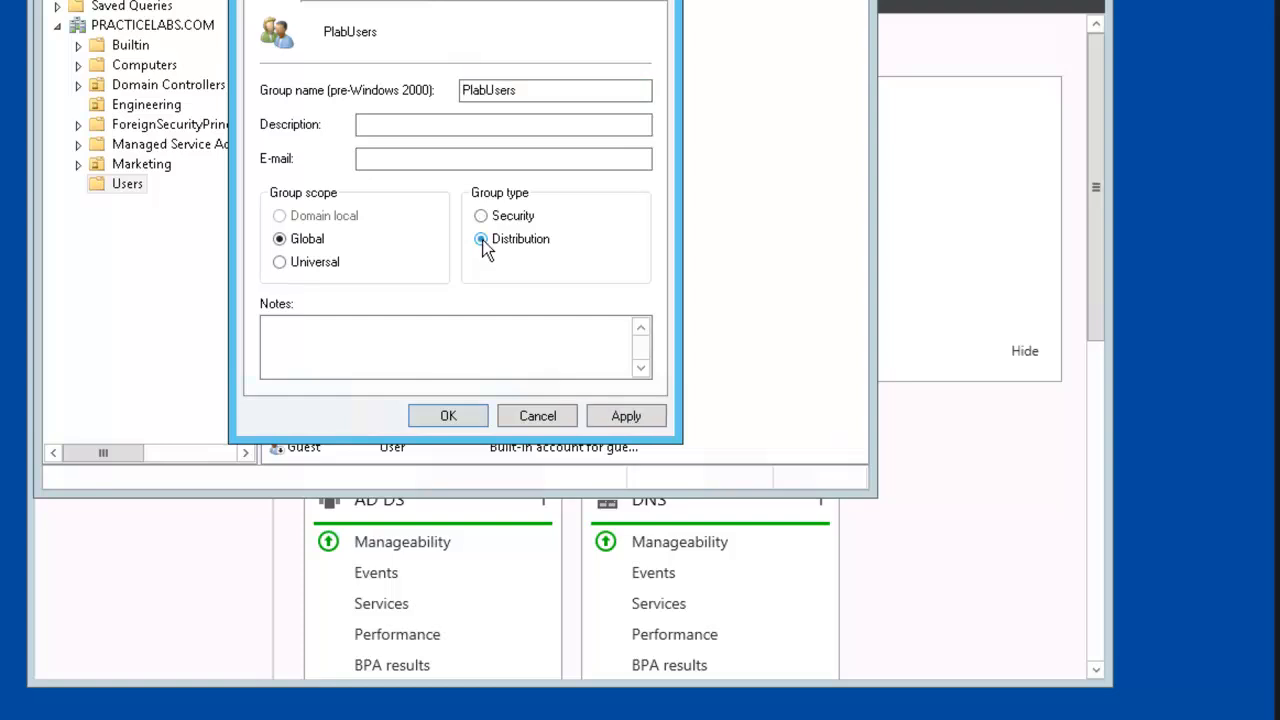
{"action": "left_click", "coordinate": [632, 426]}
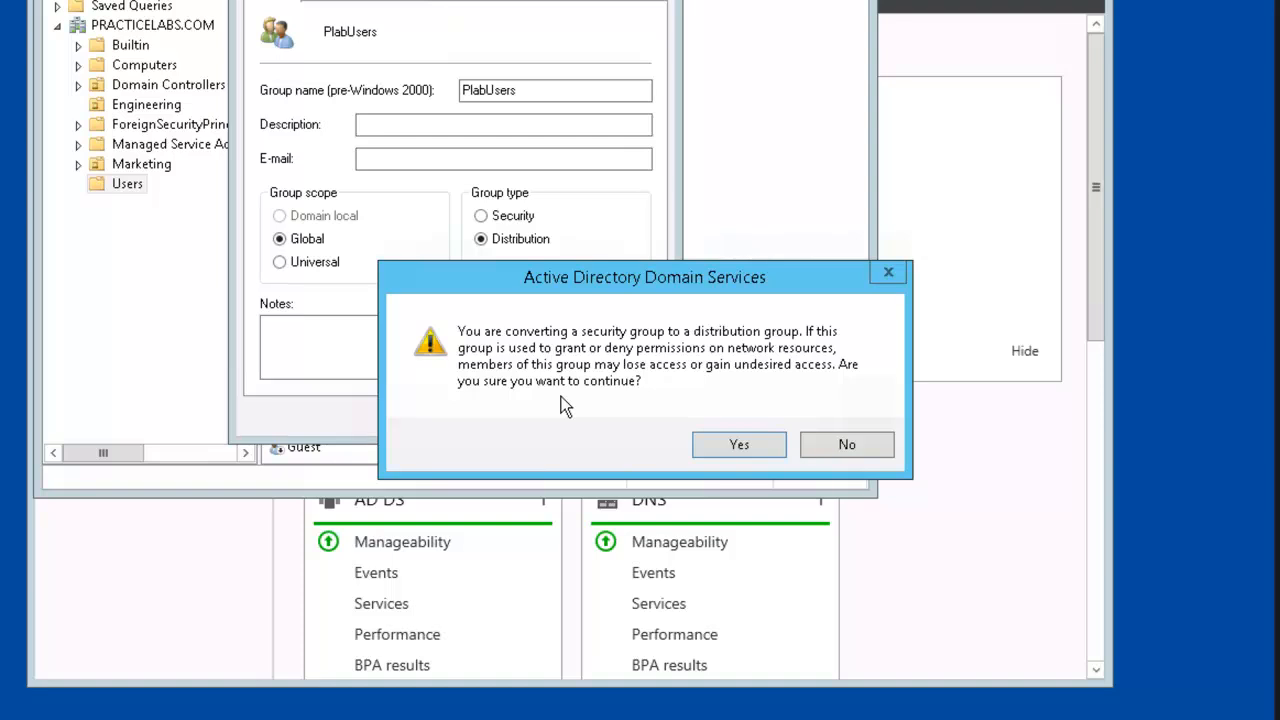
{"action": "left_click", "coordinate": [749, 452]}
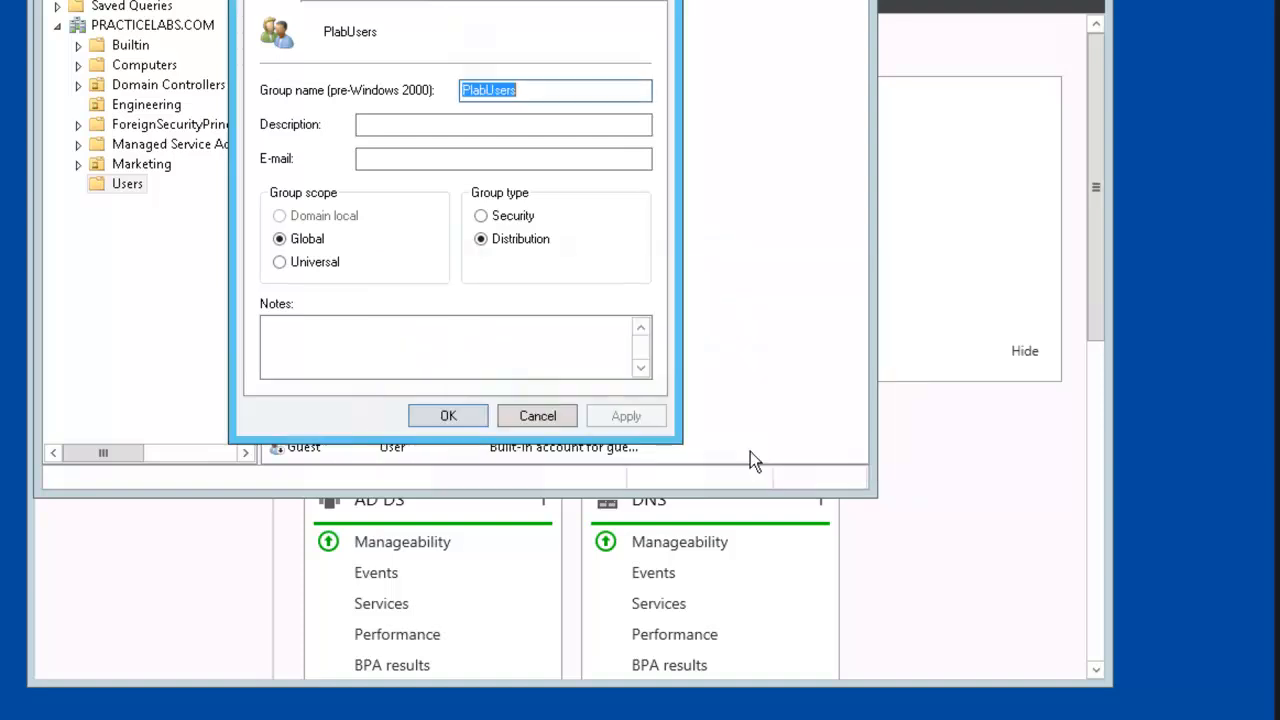
{"action": "left_click", "coordinate": [455, 416]}
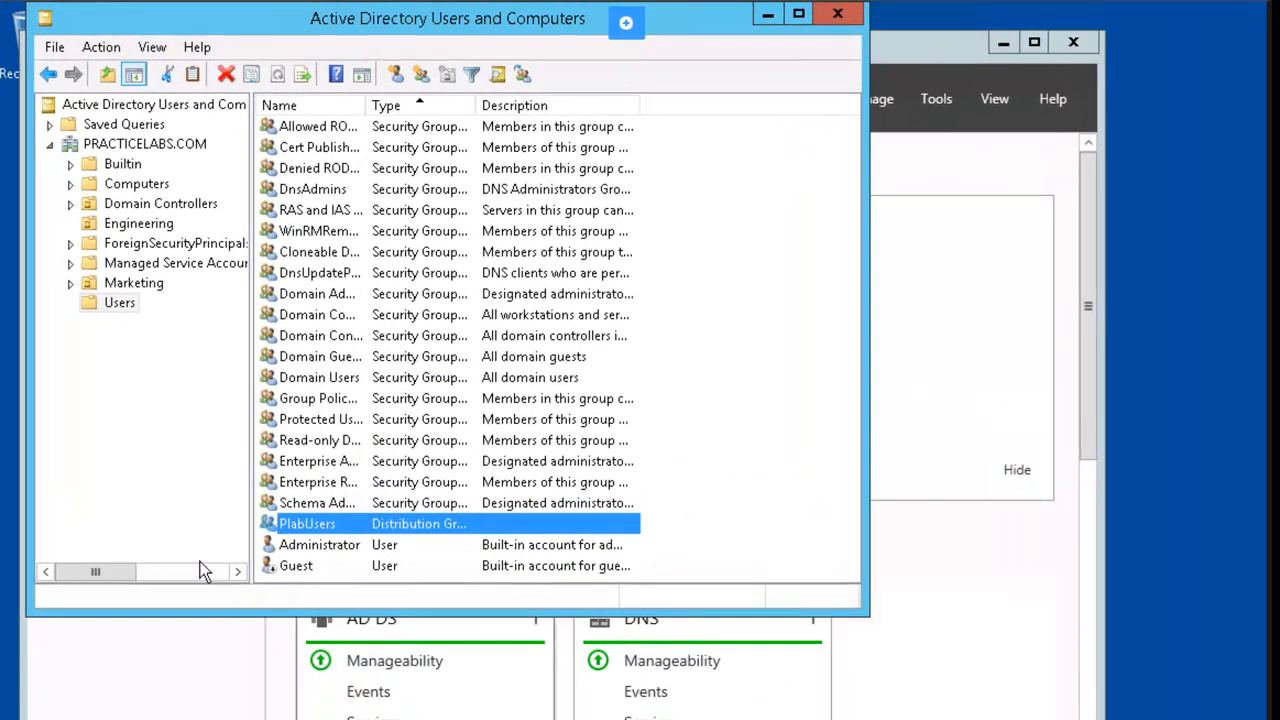
Start a new user in the Users container and enter the user's first and last name.
{"action": "right_click", "coordinate": [115, 305]}
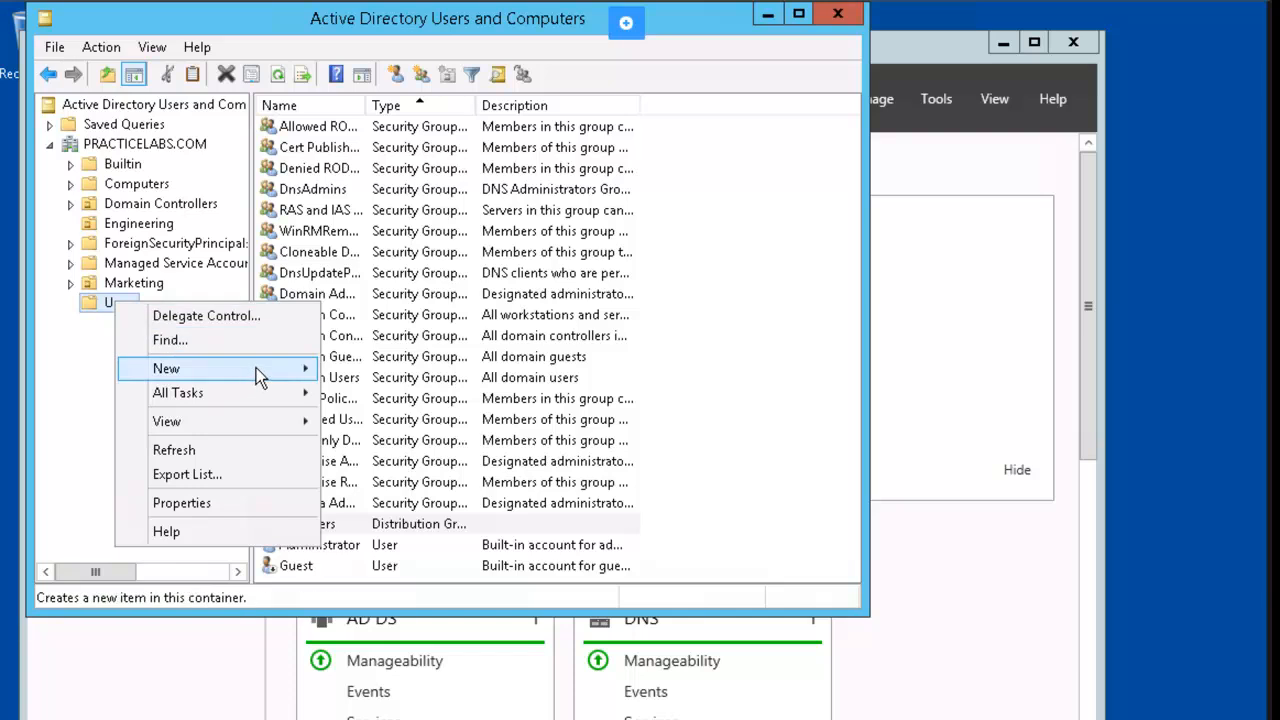
{"action": "mouse_move", "coordinate": [292, 368]}
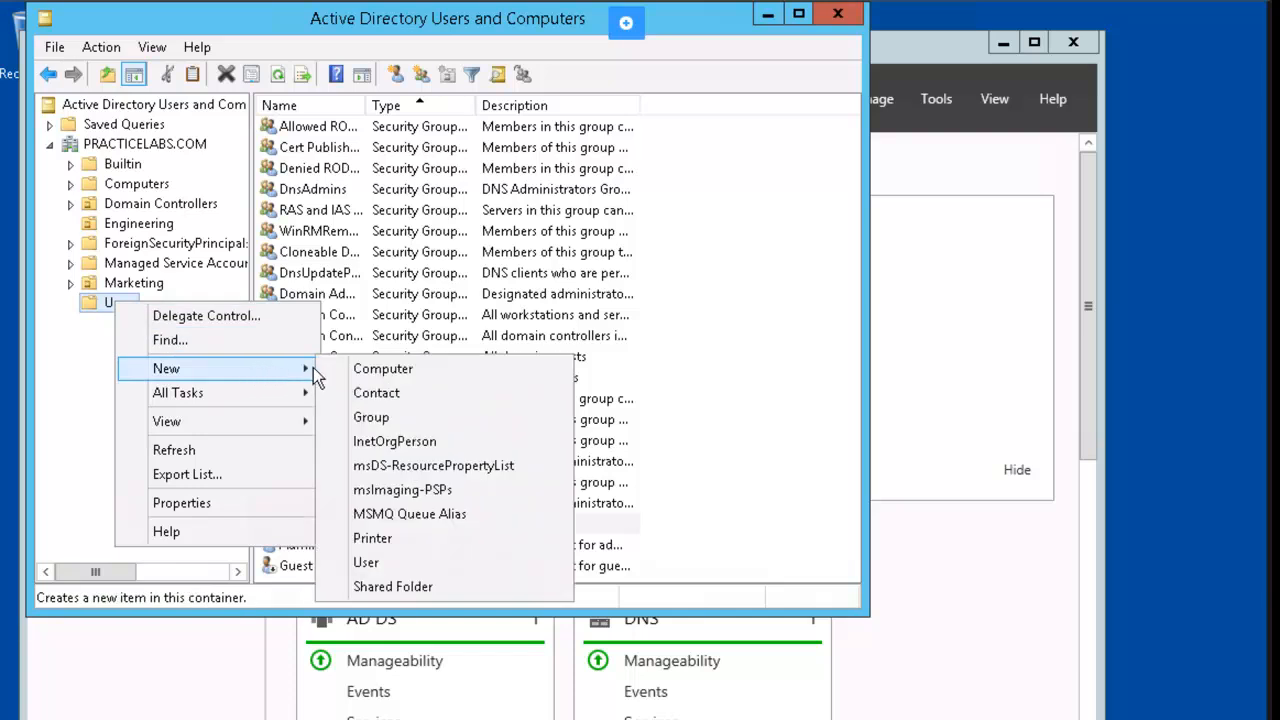
{"action": "left_click", "coordinate": [431, 562]}
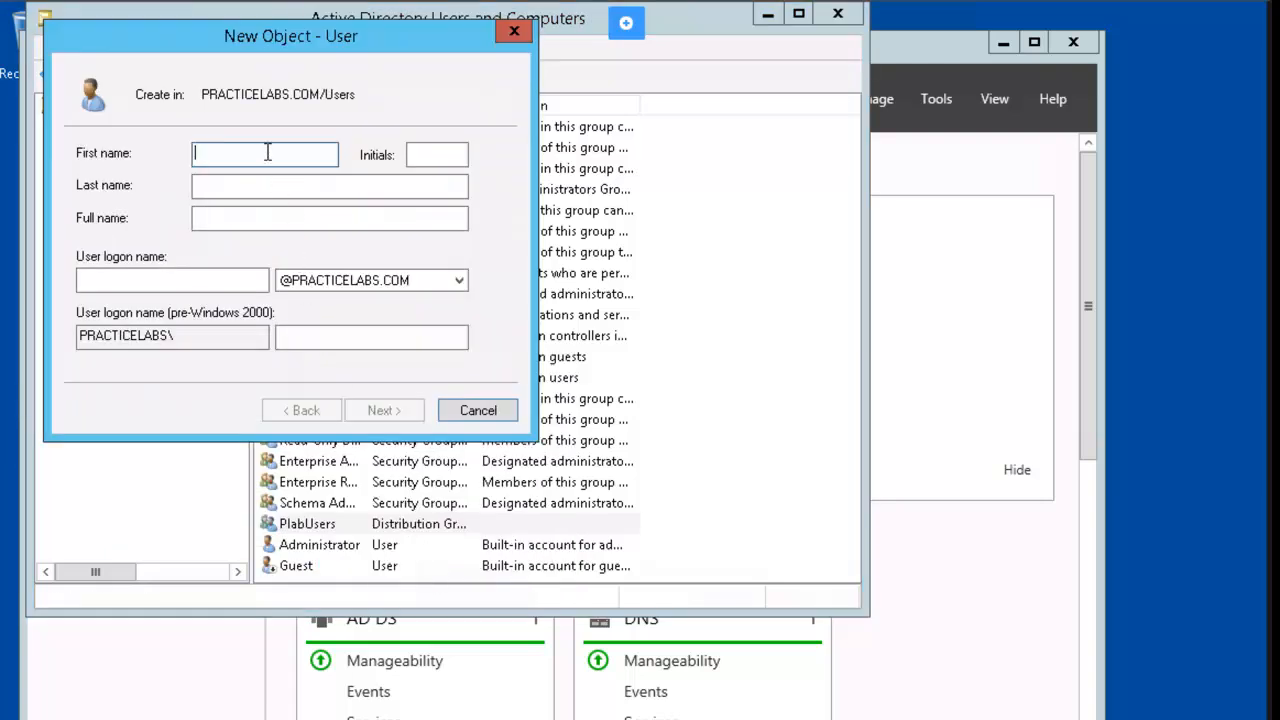
{"action": "key", "text": "Tab"}
{"action": "key", "text": "Tab"}
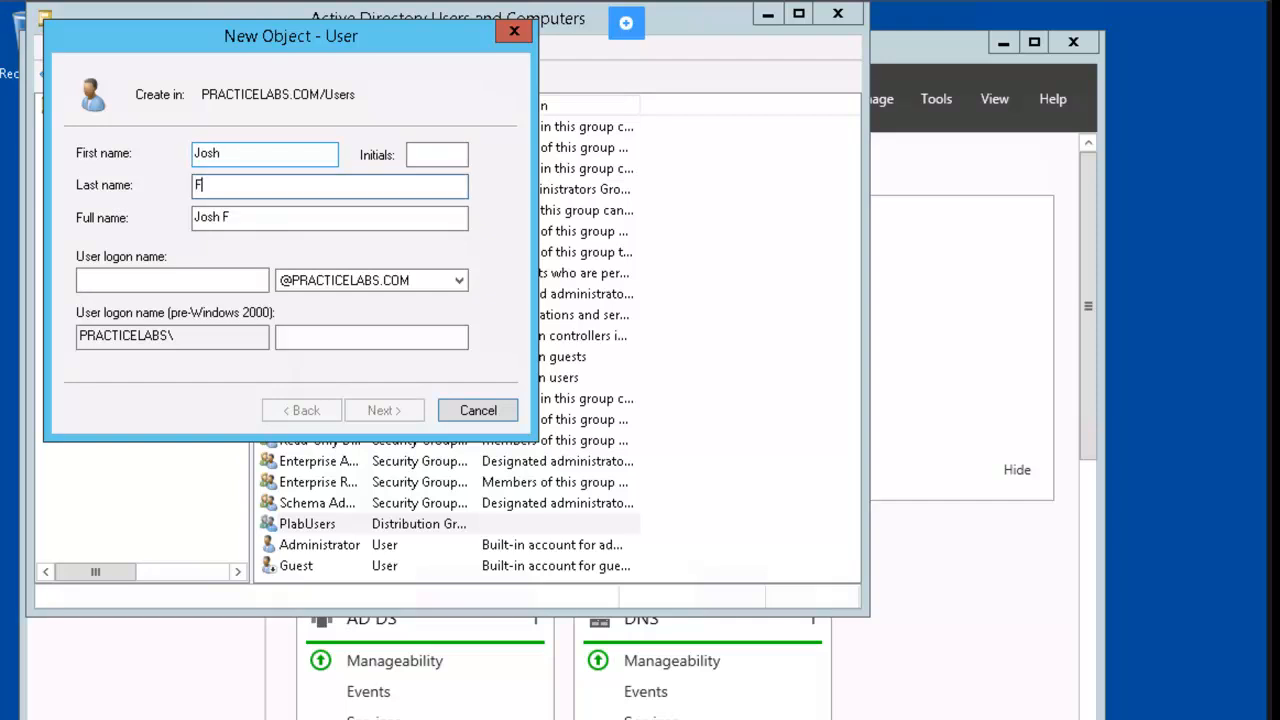
{"action": "key", "text": "Tab"}
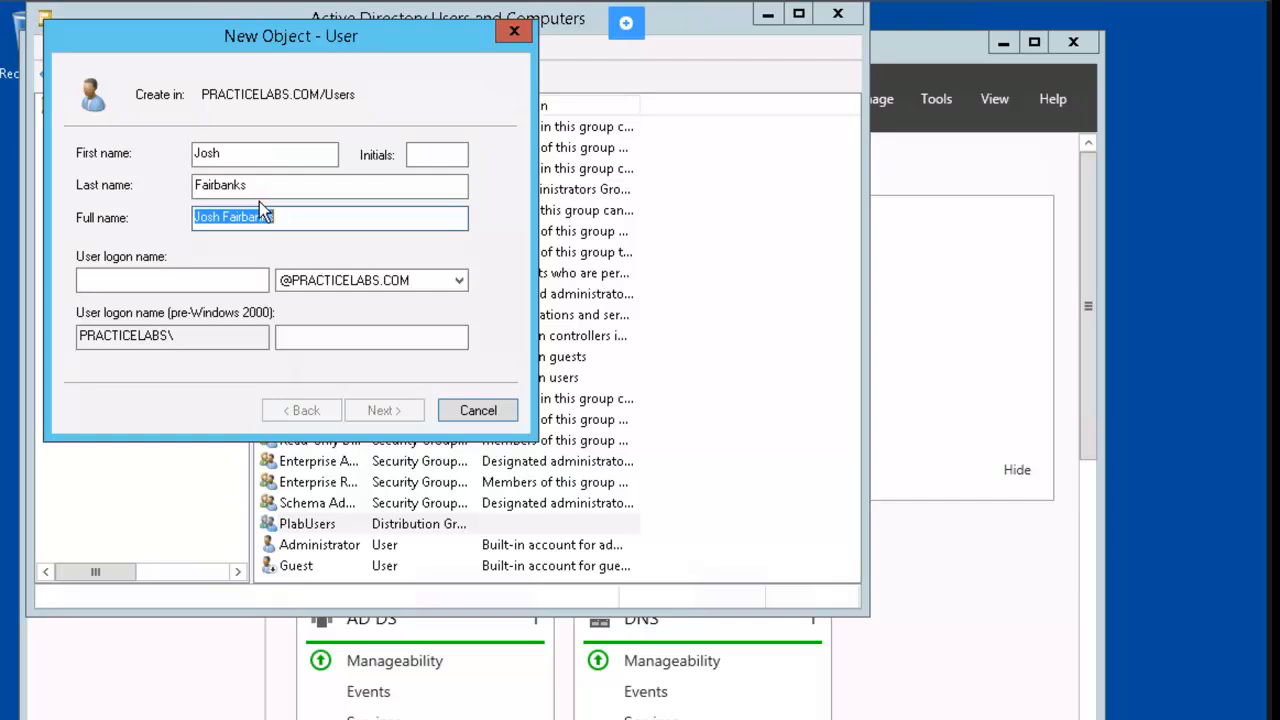
Paste the full name into User logon name and edit it to the dotted First.Last form.
{"action": "key", "text": "ctrl+c"}
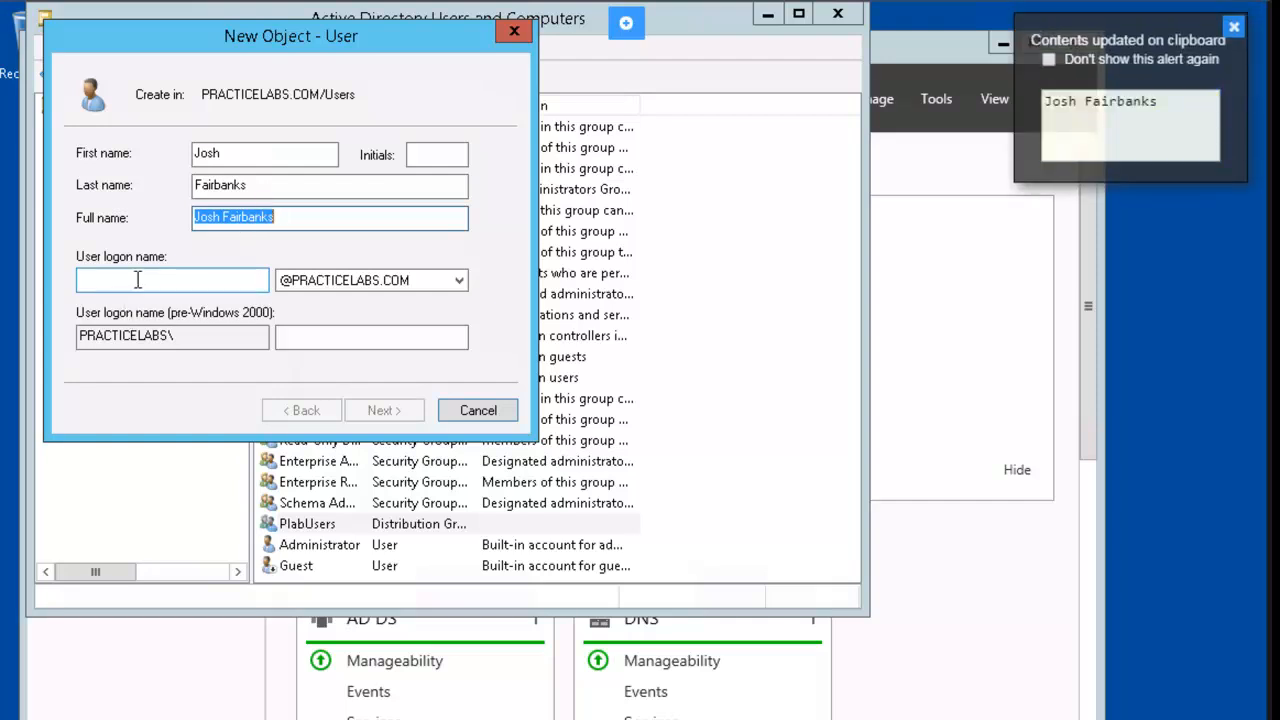
{"action": "left_click", "coordinate": [118, 280]}
{"action": "key", "text": "ctrl+v"}
{"action": "left_click_drag", "start_coordinate": [116, 282], "coordinate": [108, 286]}
{"action": "left_click", "coordinate": [110, 282]}
{"action": "key", "text": "BackSpace"}
{"action": "type", "text": "."}
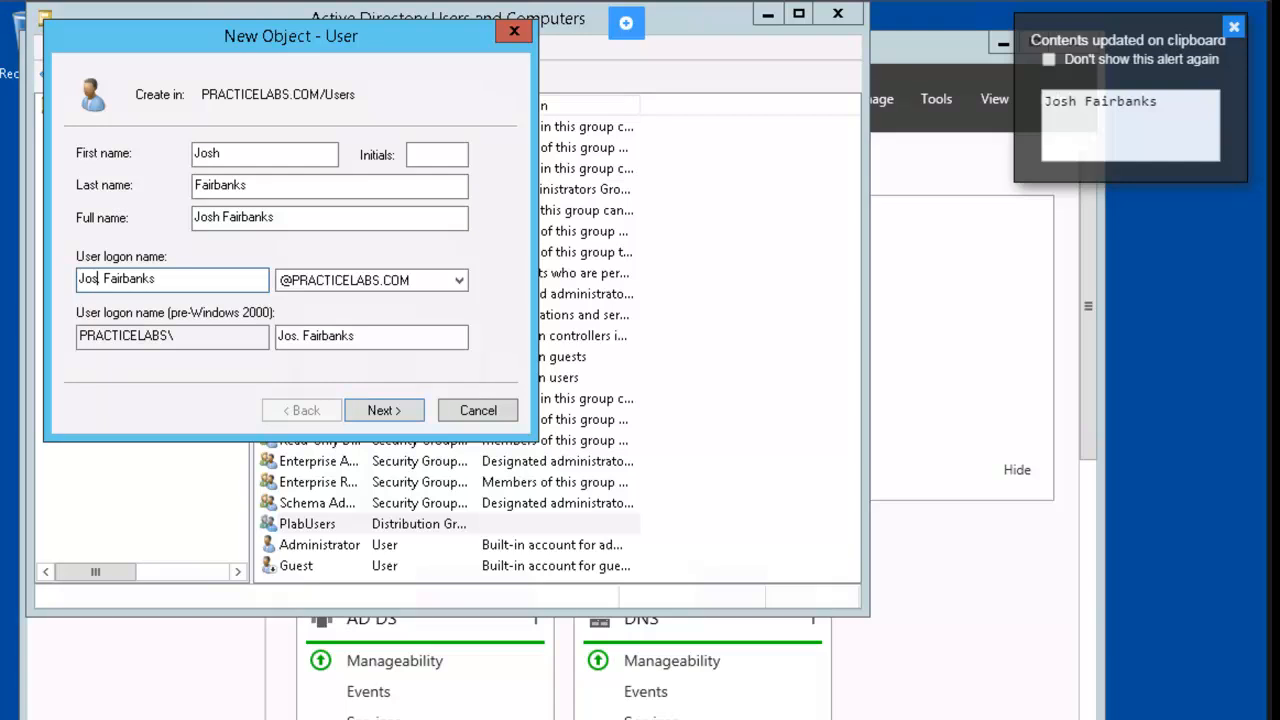
{"action": "type", "text": "h"}
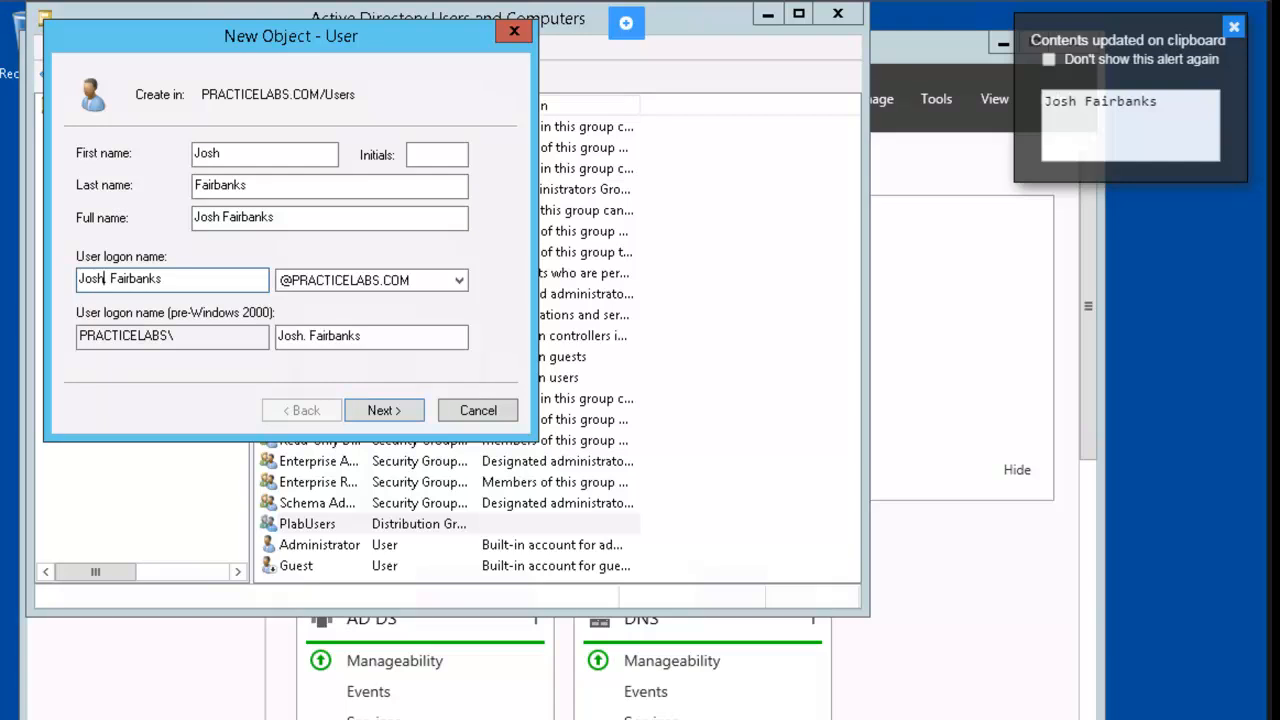
{"action": "key", "text": "Right"}
{"action": "key", "text": "Delete"}
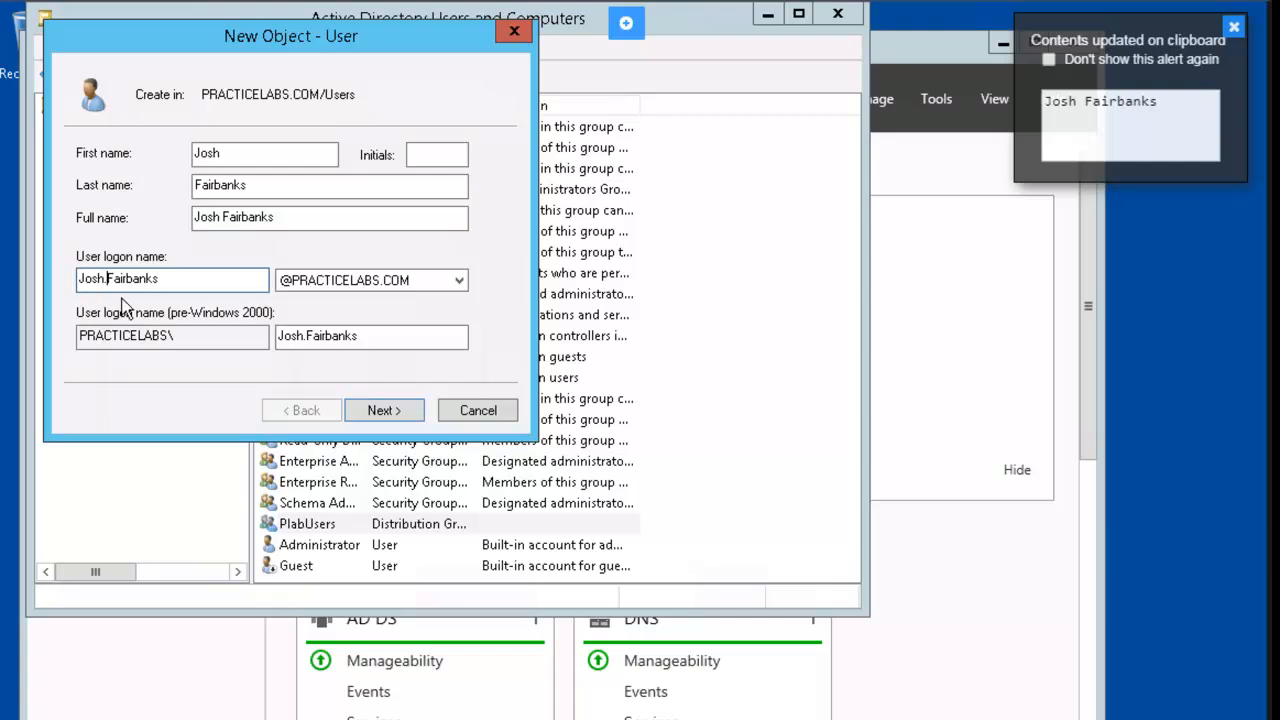
Enter and confirm the user's password, untick change-at-next-logon, finish the wizard, then show Engineering.
{"action": "left_click", "coordinate": [392, 412]}
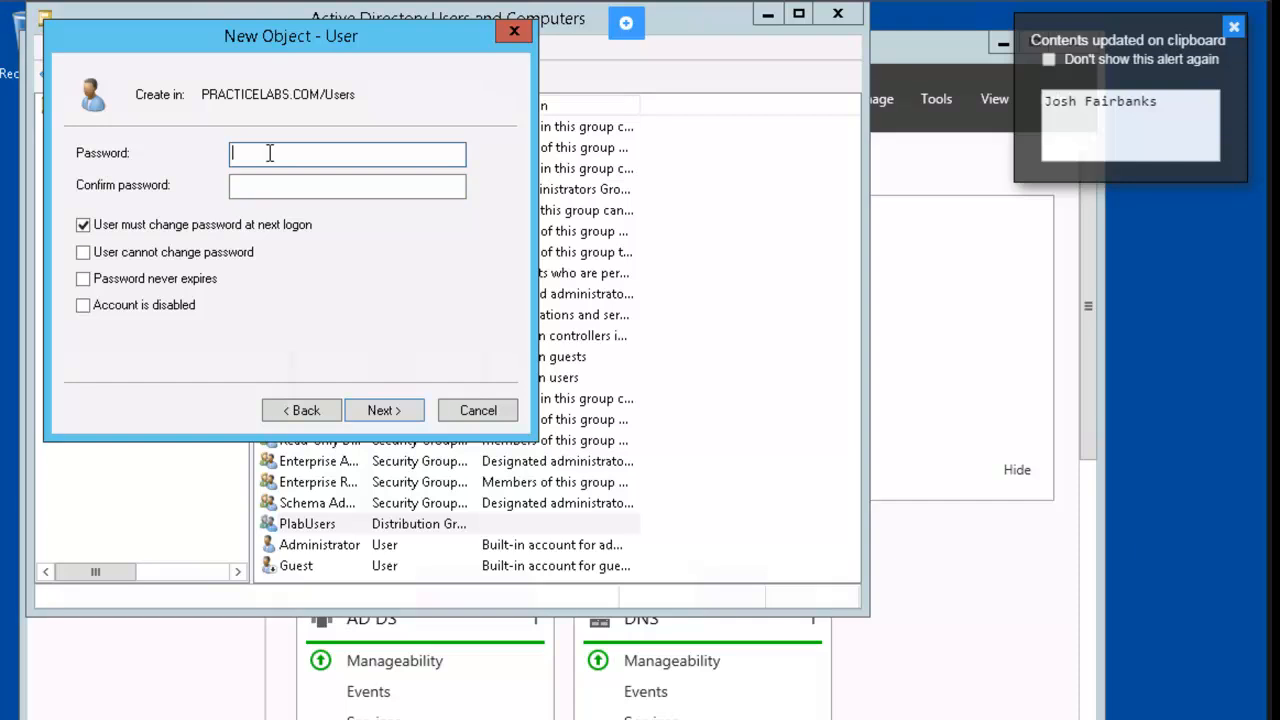
{"action": "type", "text": "Password"}
{"action": "key", "text": "Tab"}
{"action": "type", "text": "Passw"}
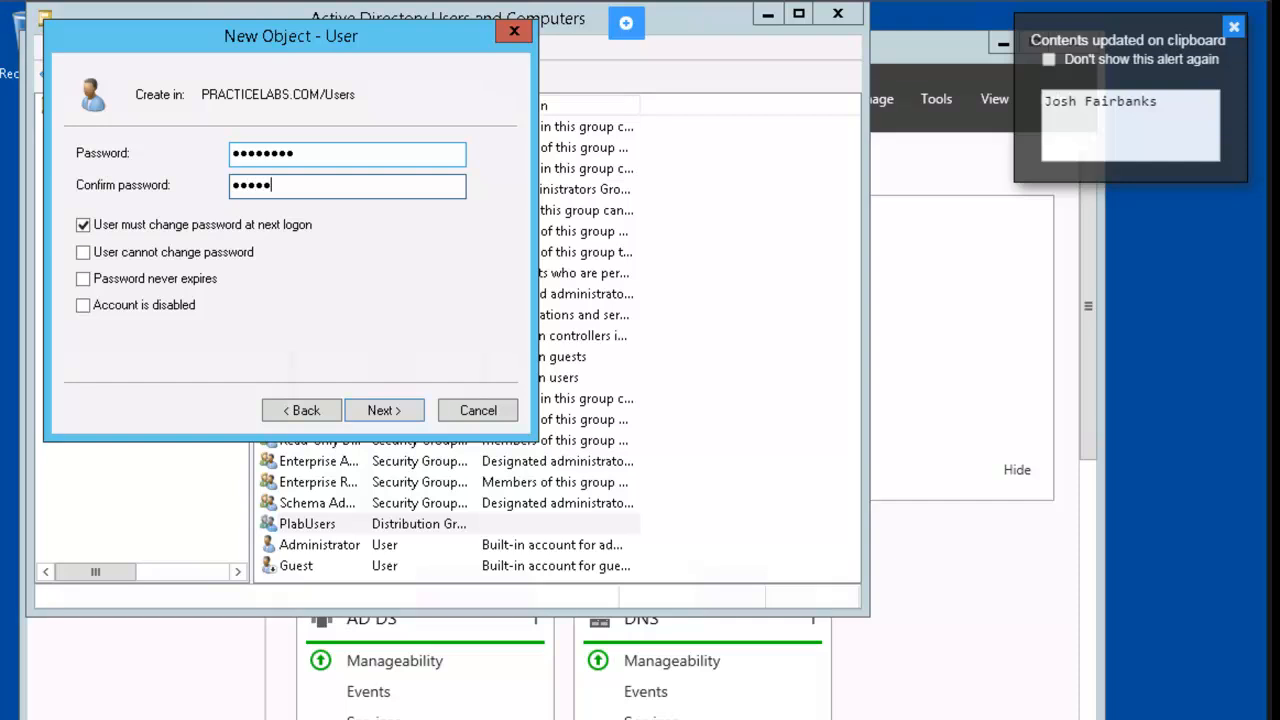
{"action": "type", "text": "ord"}
{"action": "left_click", "coordinate": [83, 226]}
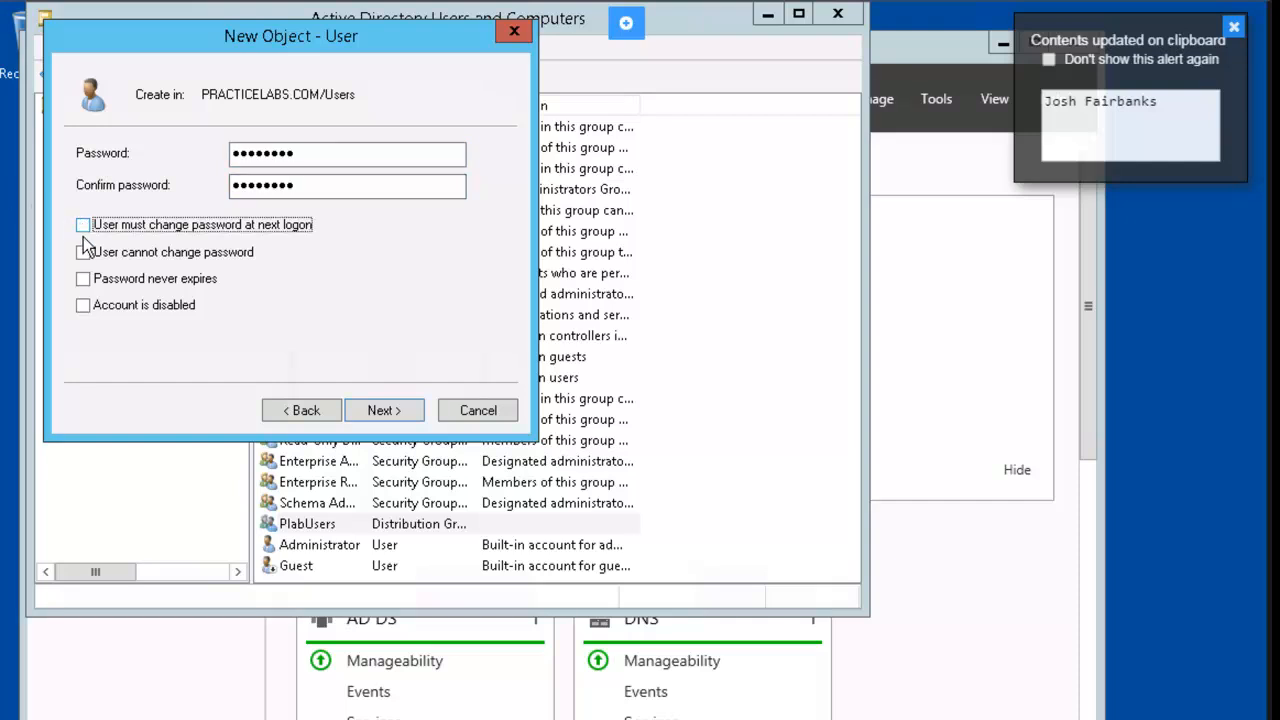
{"action": "left_click", "coordinate": [385, 411]}
{"action": "left_click", "coordinate": [385, 411]}
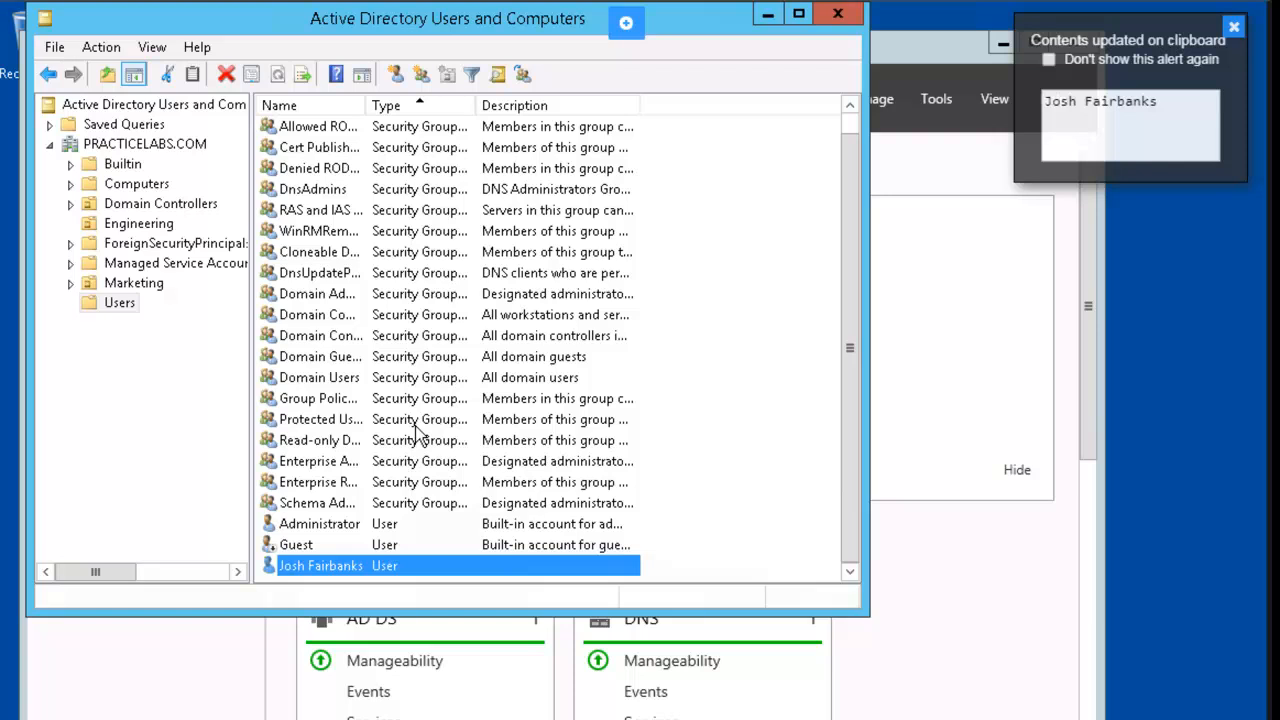
{"action": "left_click", "coordinate": [168, 229]}
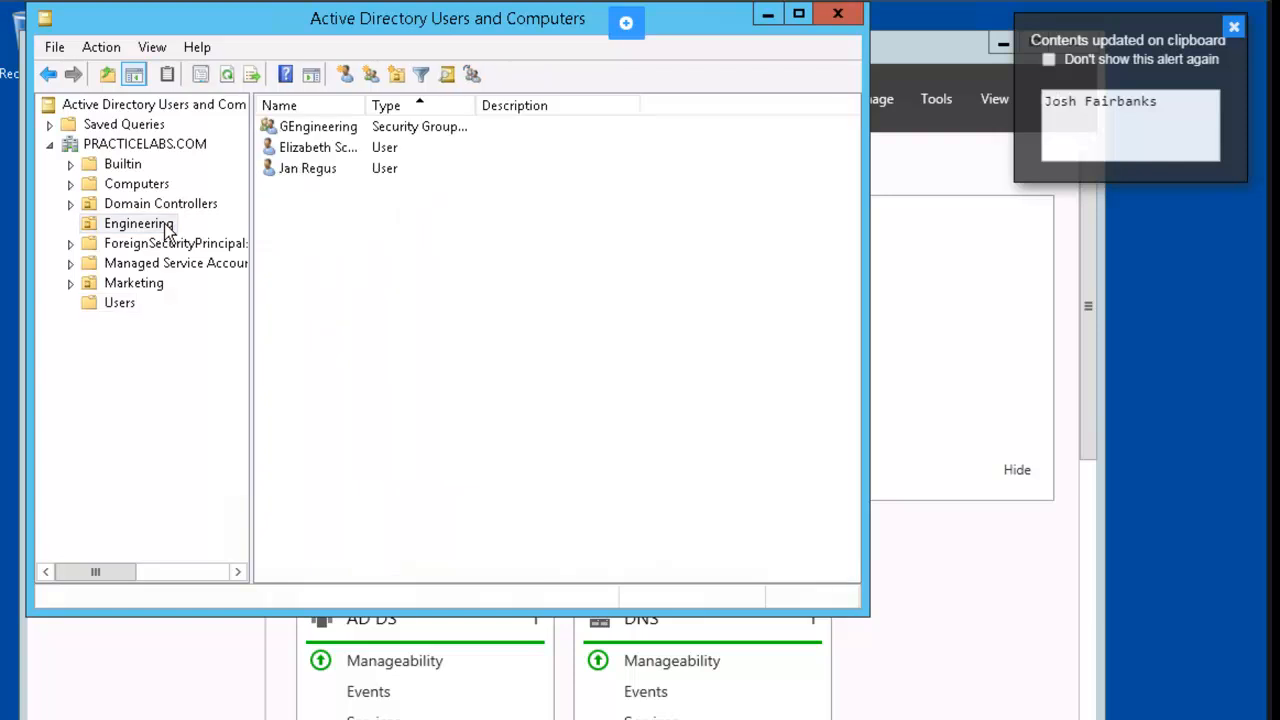
Start Delegation of Control on the Engineering OU and add the new user via Check Names.
{"action": "right_click", "coordinate": [168, 231]}
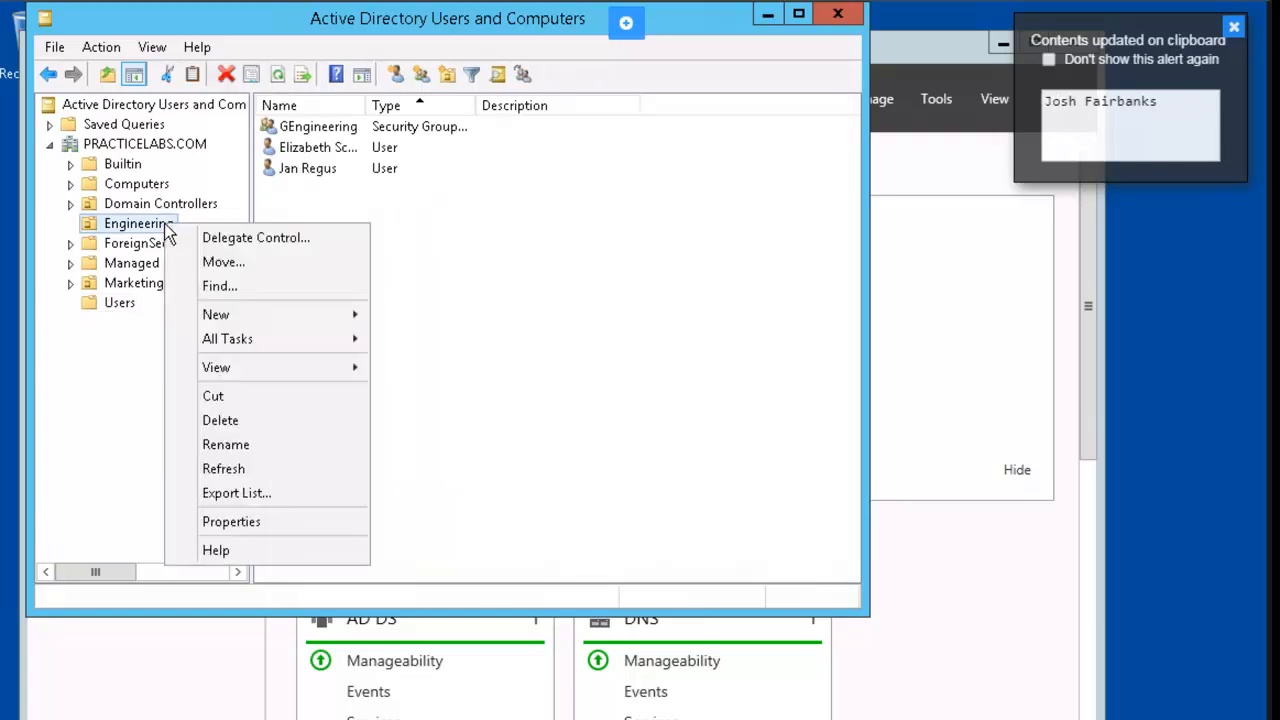
{"action": "left_click", "coordinate": [316, 240]}
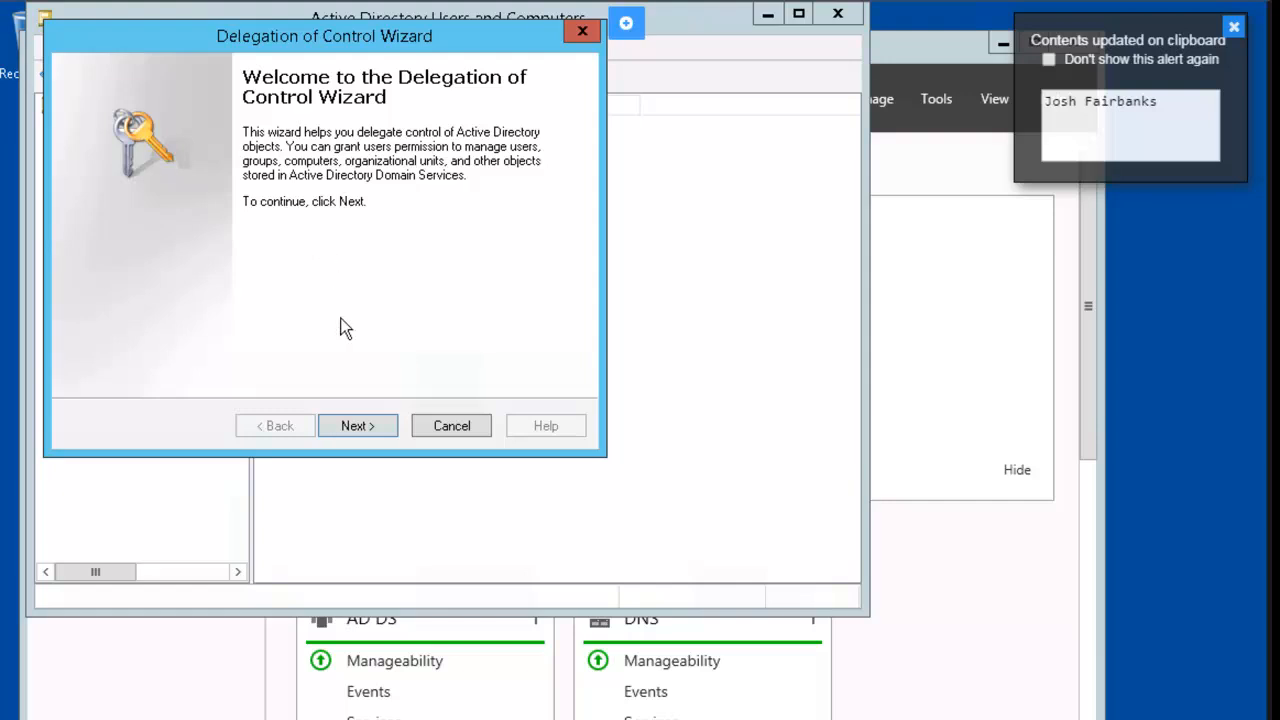
{"action": "left_click", "coordinate": [357, 426]}
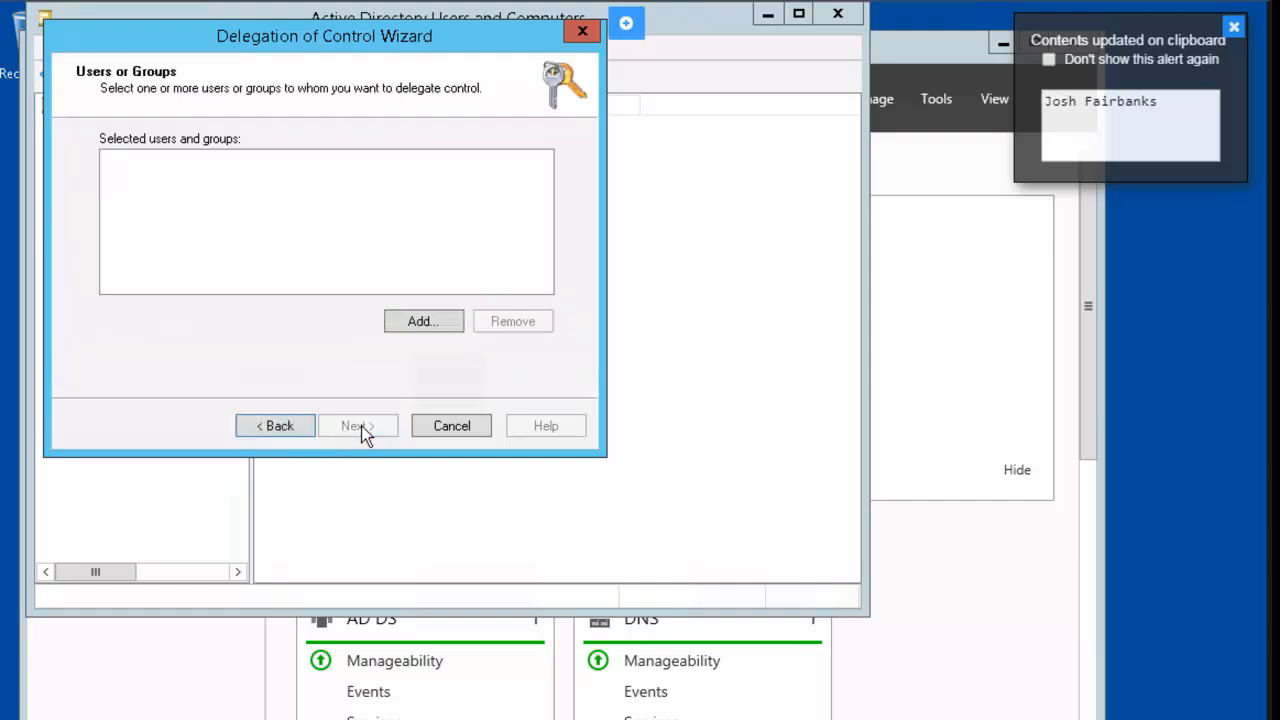
{"action": "left_click", "coordinate": [424, 321]}
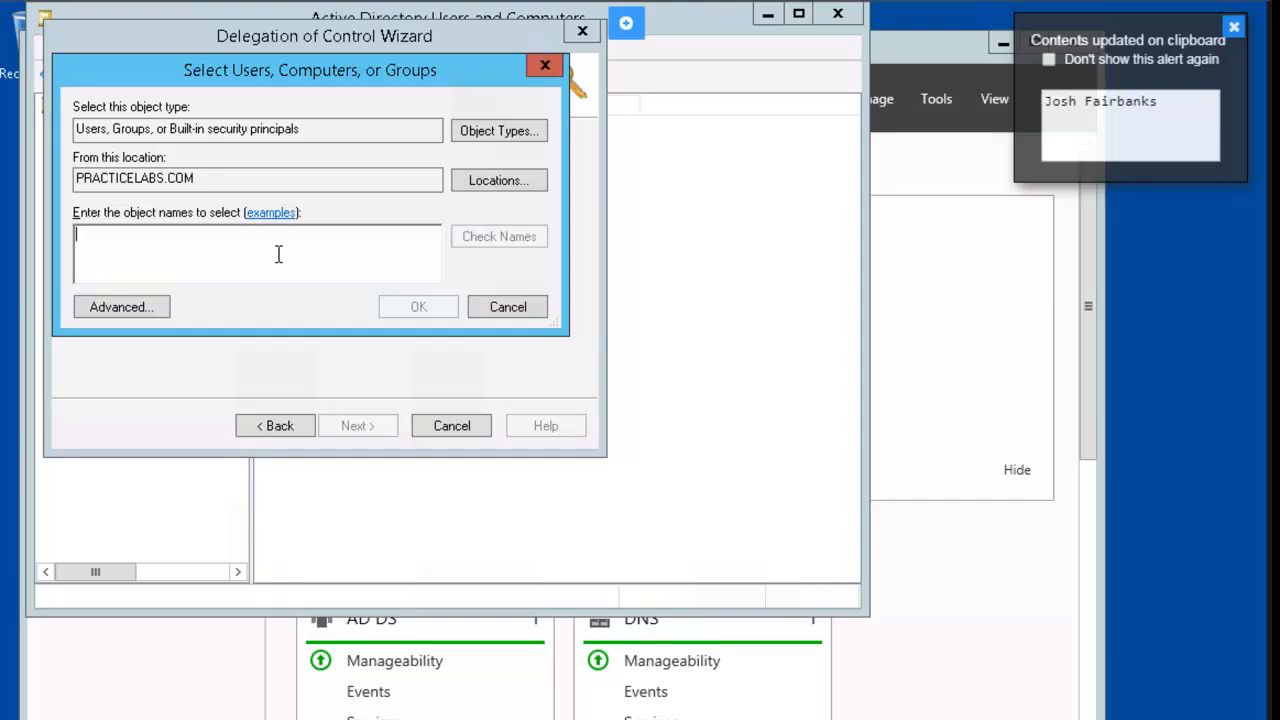
{"action": "type", "text": "josh"}
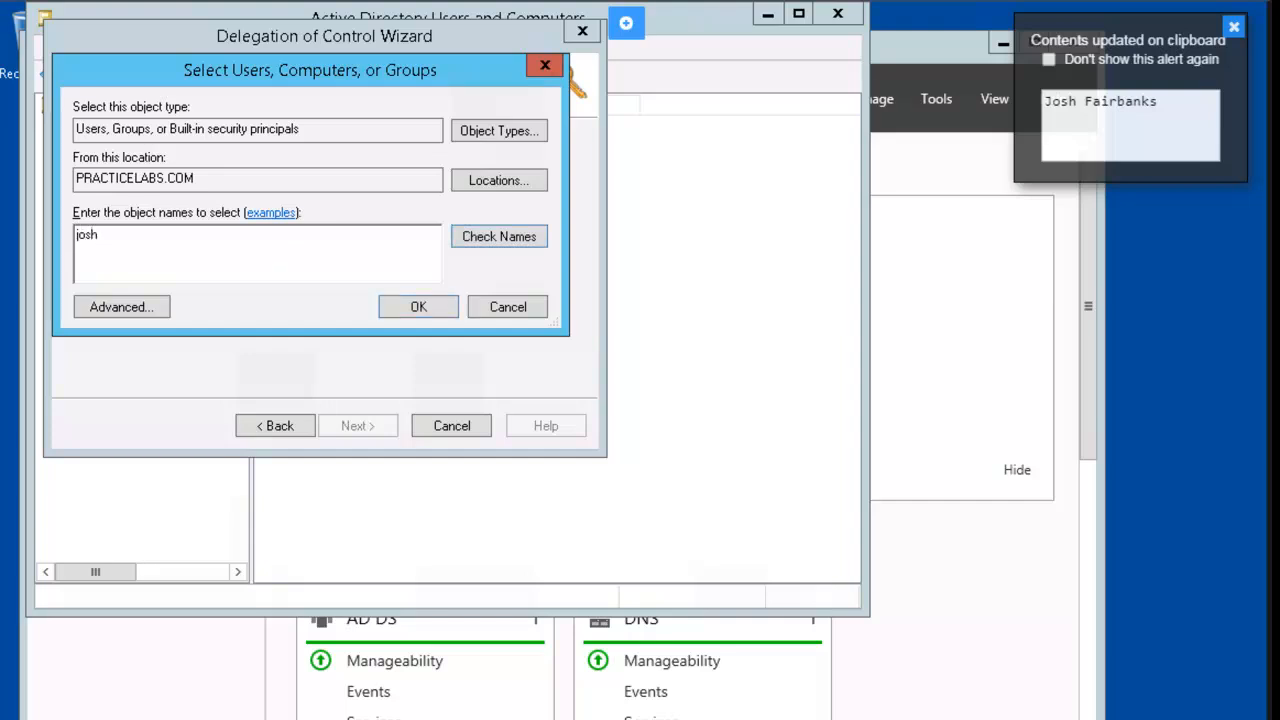
{"action": "left_click", "coordinate": [485, 236]}
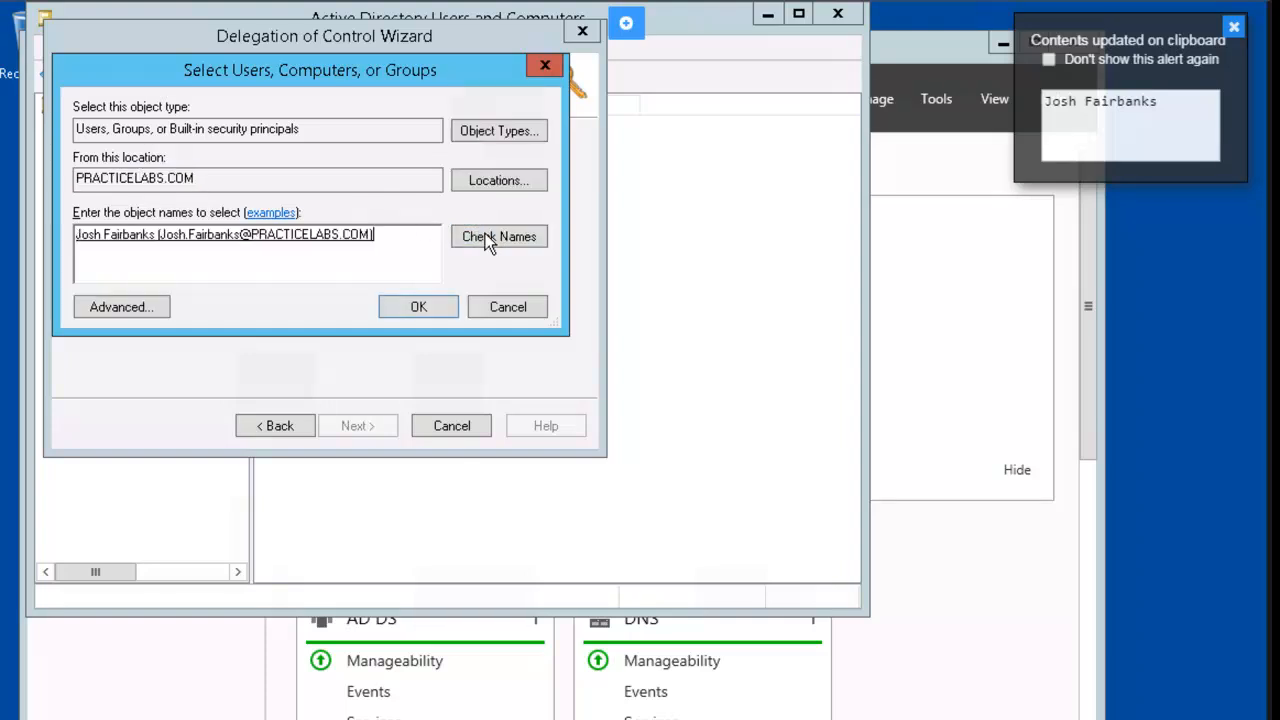
{"action": "left_click", "coordinate": [423, 307]}
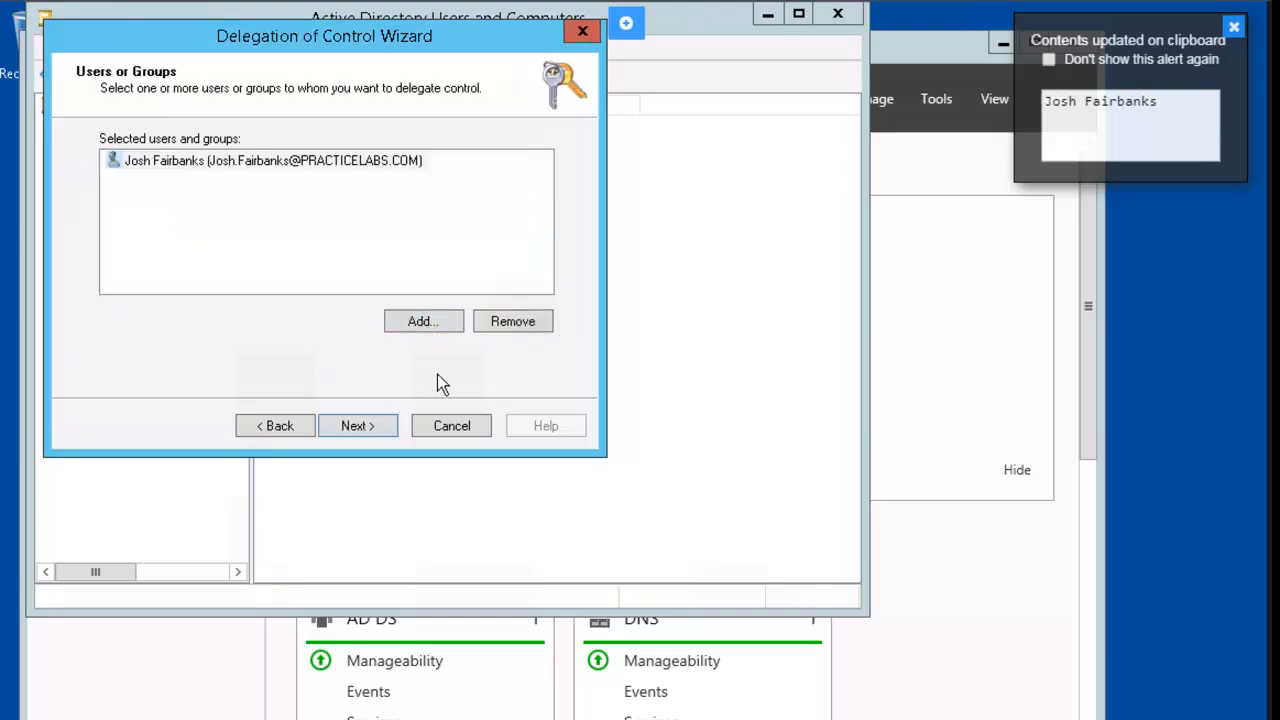
Grant the 'Reset user passwords and force password change at next logon' task and finish.
{"action": "left_click", "coordinate": [370, 424]}
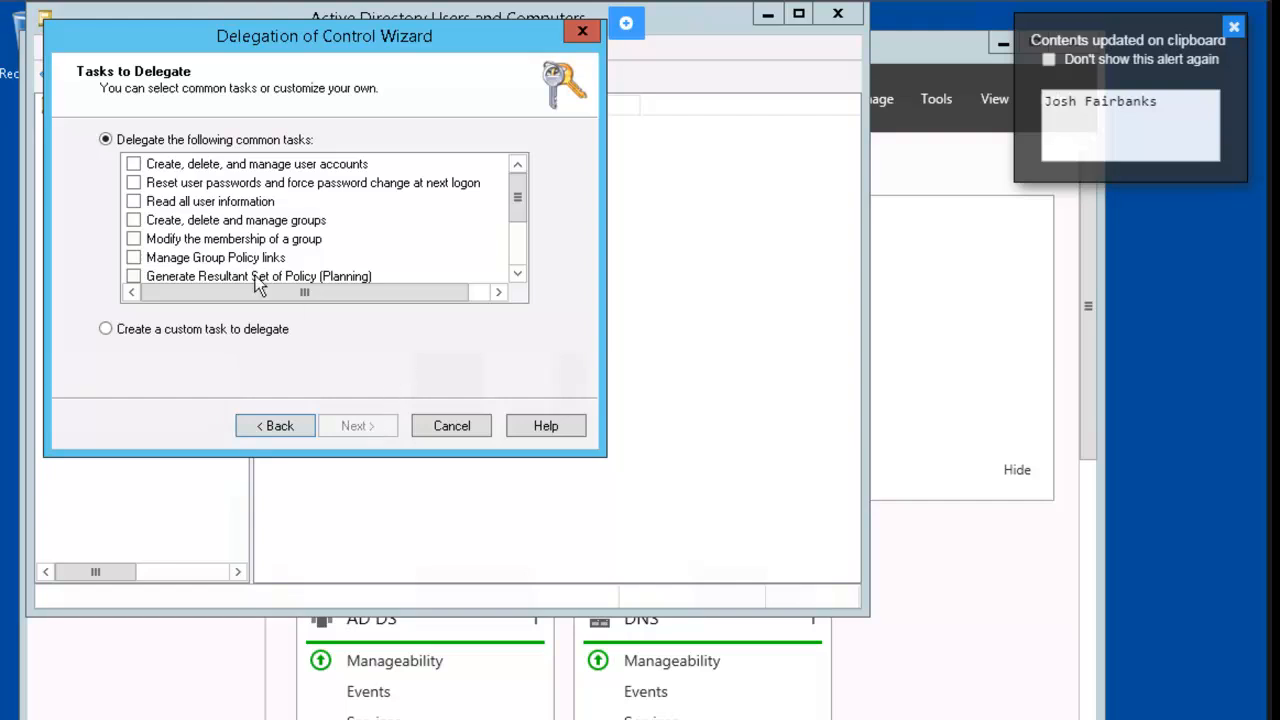
{"action": "left_click", "coordinate": [134, 184]}
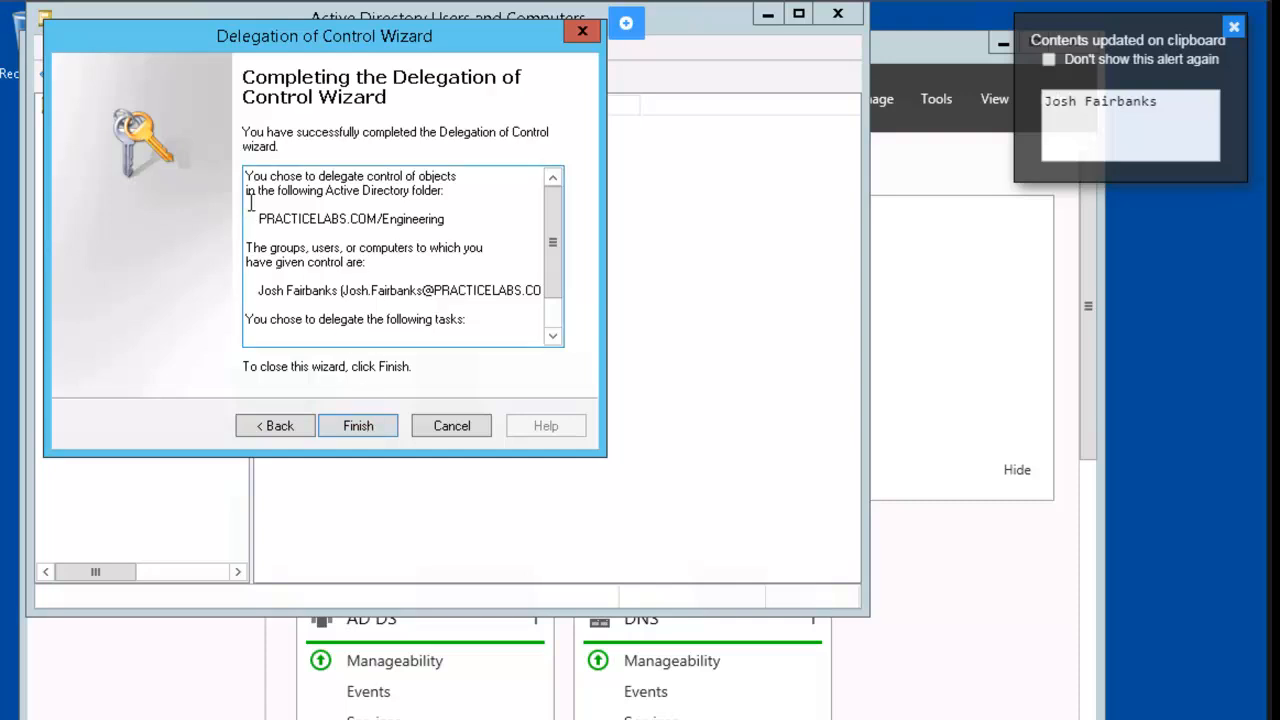
{"action": "left_click", "coordinate": [371, 429]}
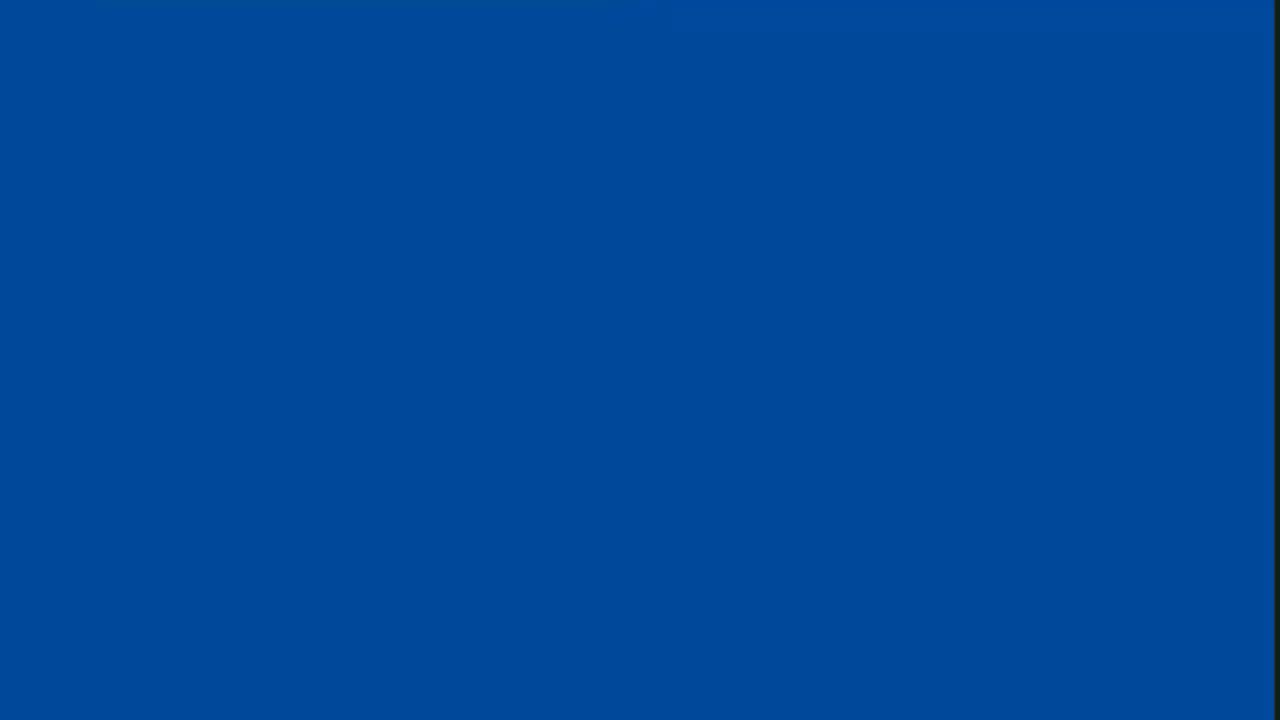
Launch Internet Explorer and browse to the intranet's Tools folder.
{"action": "key", "text": "super+x"}
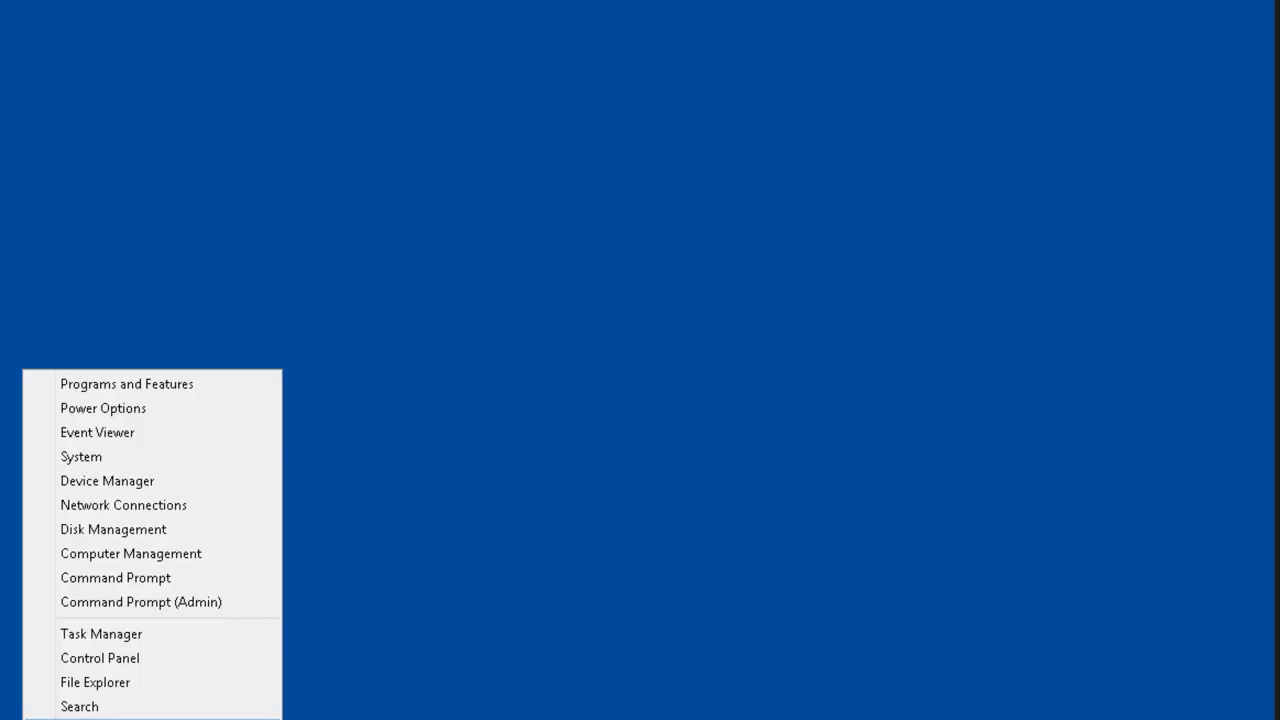
{"action": "type", "text": "ri"}
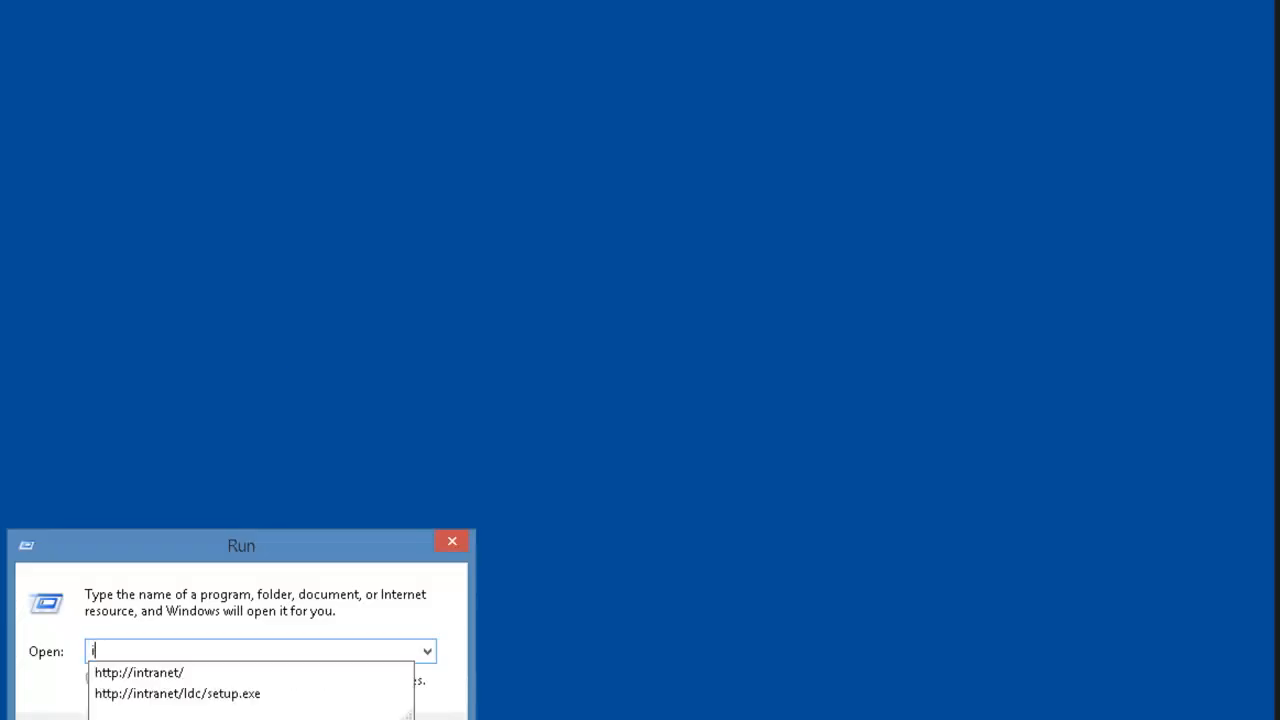
{"action": "type", "text": "explore"}
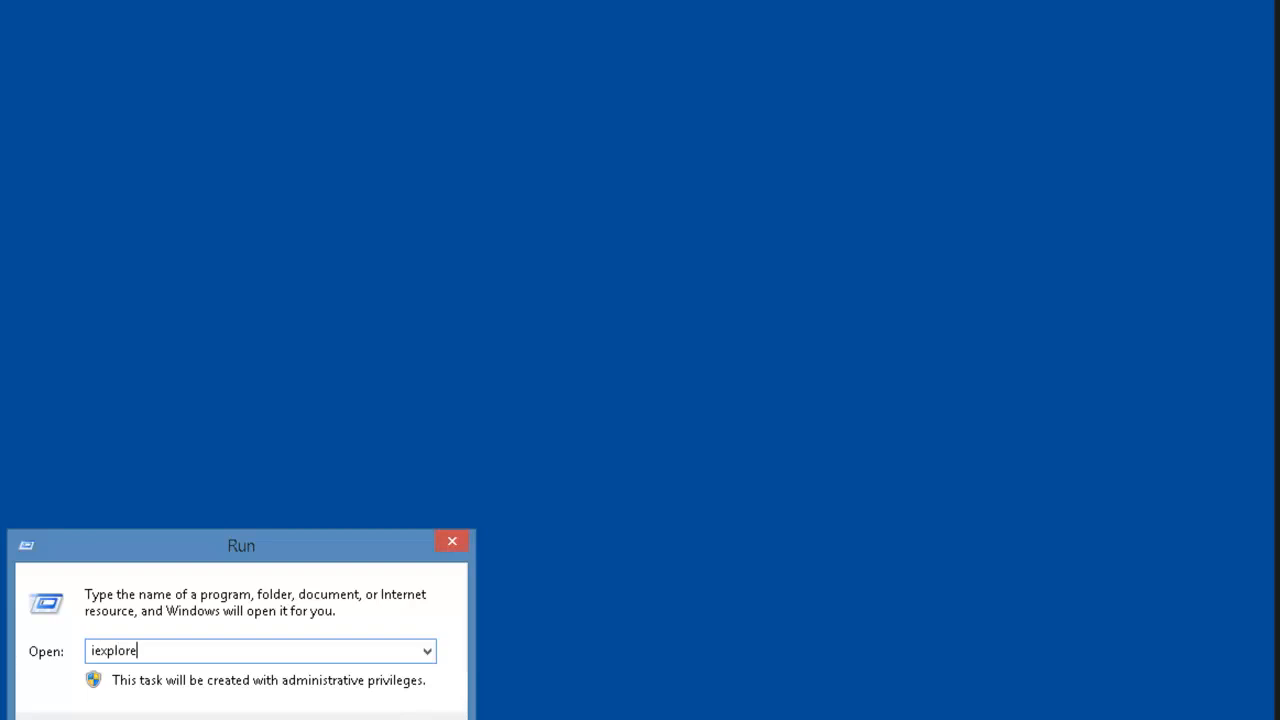
{"action": "key", "text": "Return"}
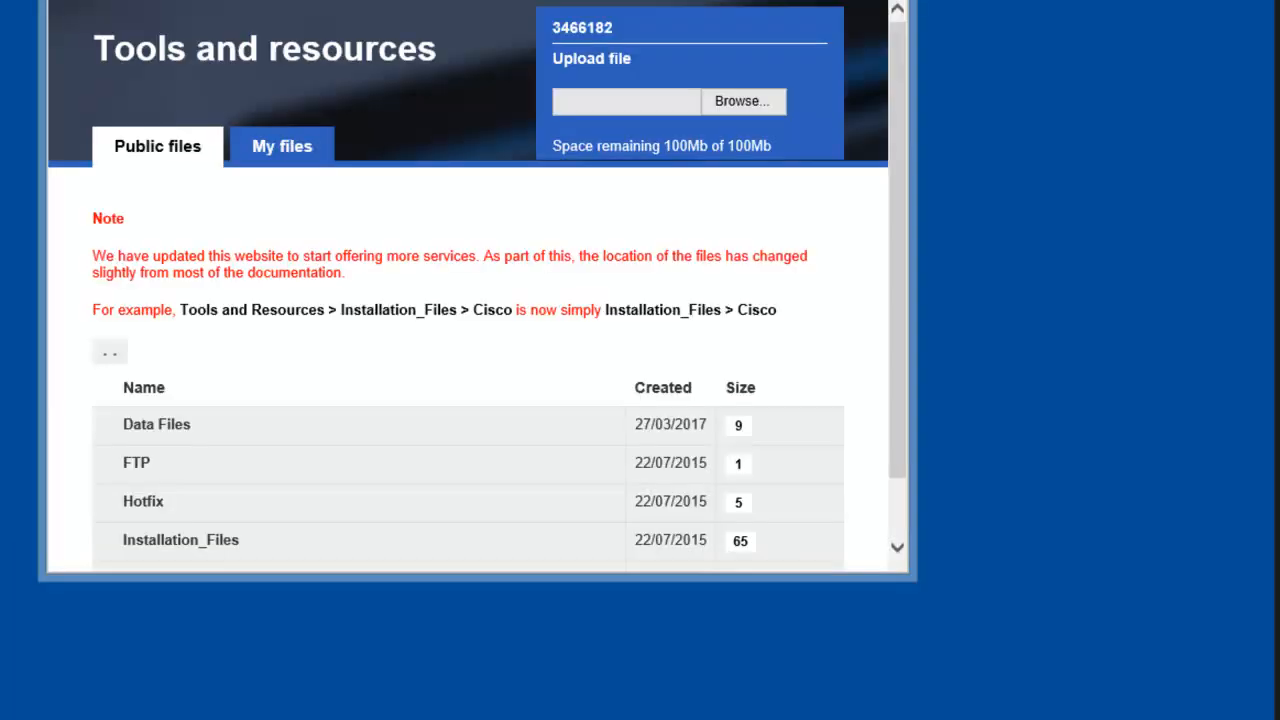
{"action": "scroll", "coordinate": [397, 471], "scroll_direction": "down", "scroll_amount": 1}
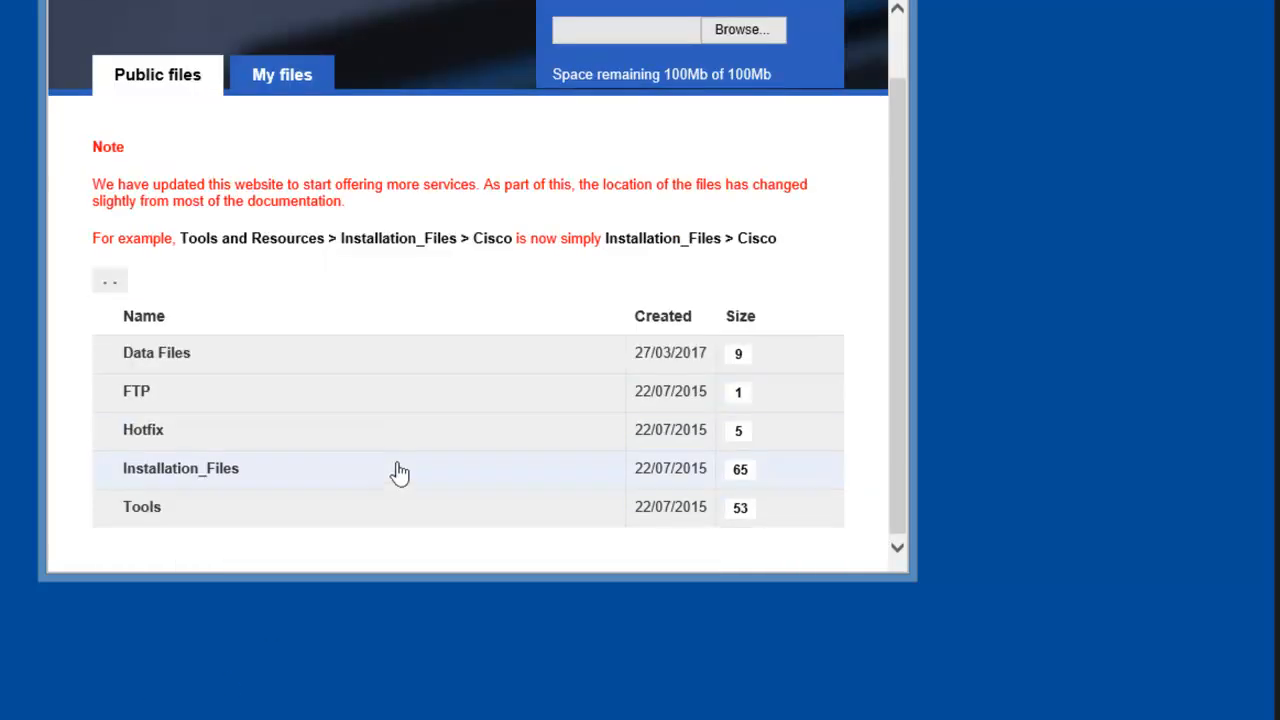
{"action": "left_click", "coordinate": [141, 518]}
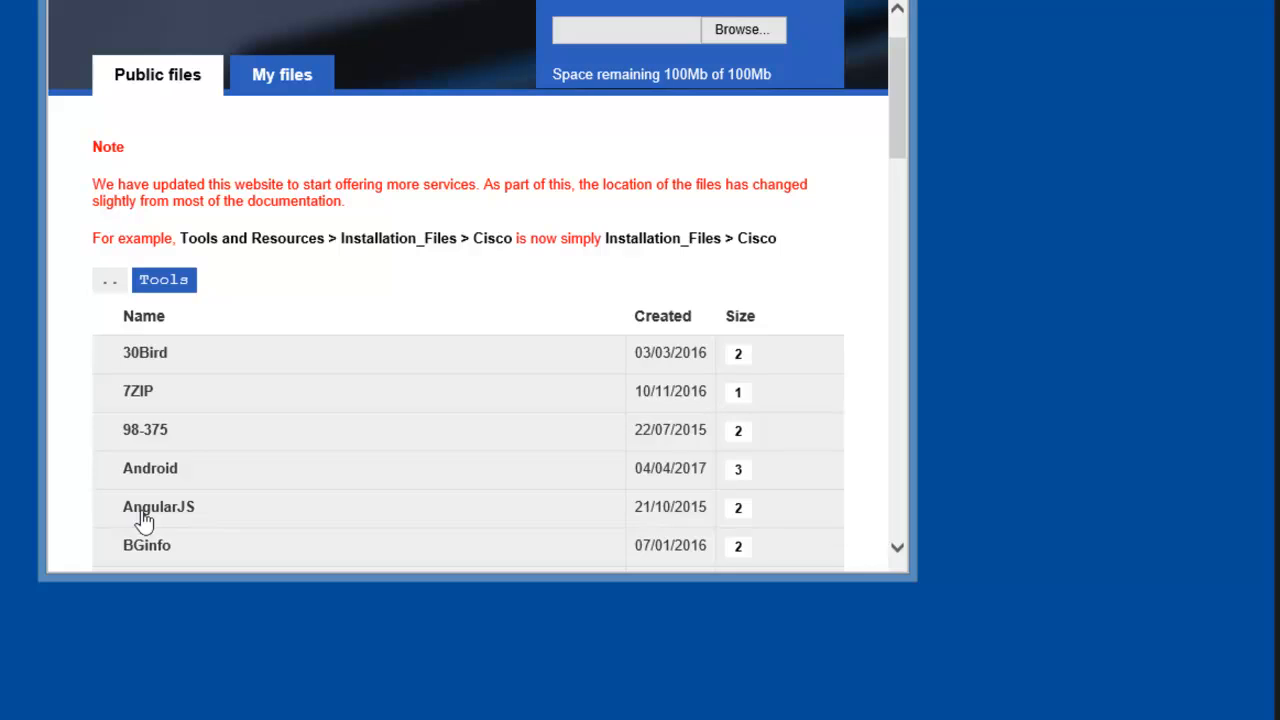
{"action": "scroll", "coordinate": [247, 371], "scroll_direction": "down", "scroll_amount": 6}
{"action": "scroll", "coordinate": [295, 270], "scroll_direction": "up", "scroll_amount": 3}
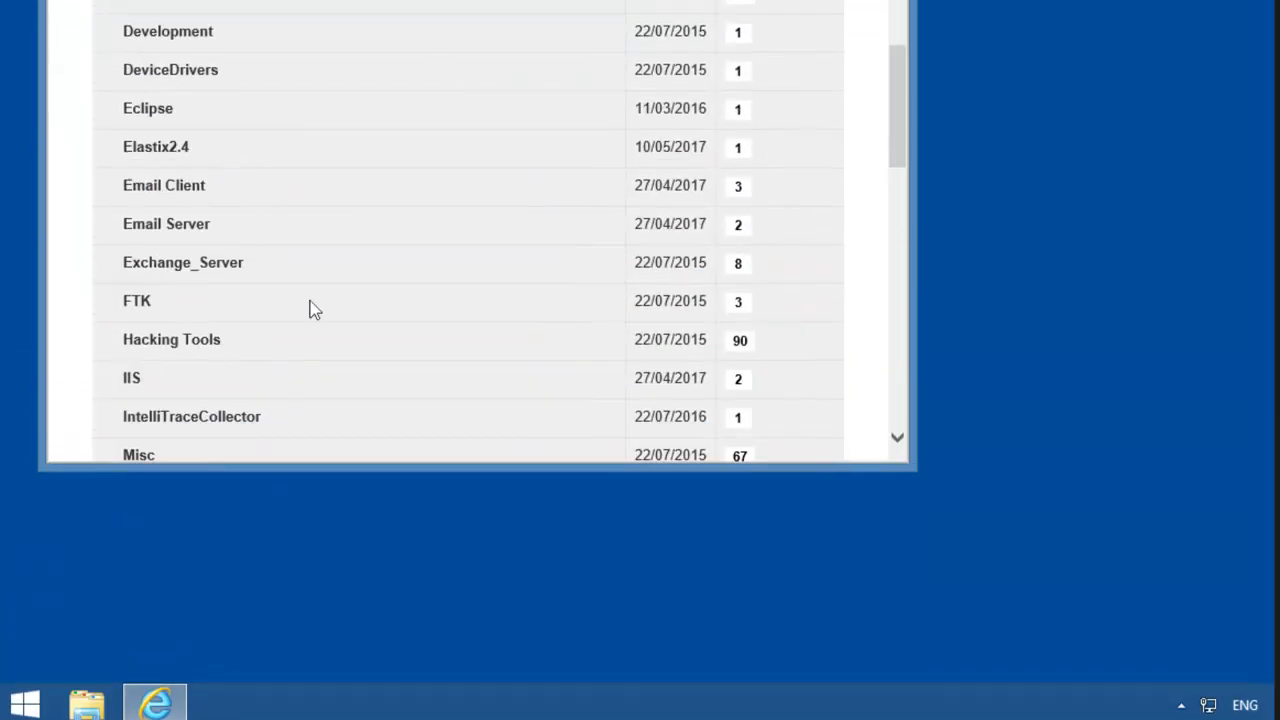
{"action": "scroll", "coordinate": [380, 200], "scroll_direction": "up", "scroll_amount": 6}
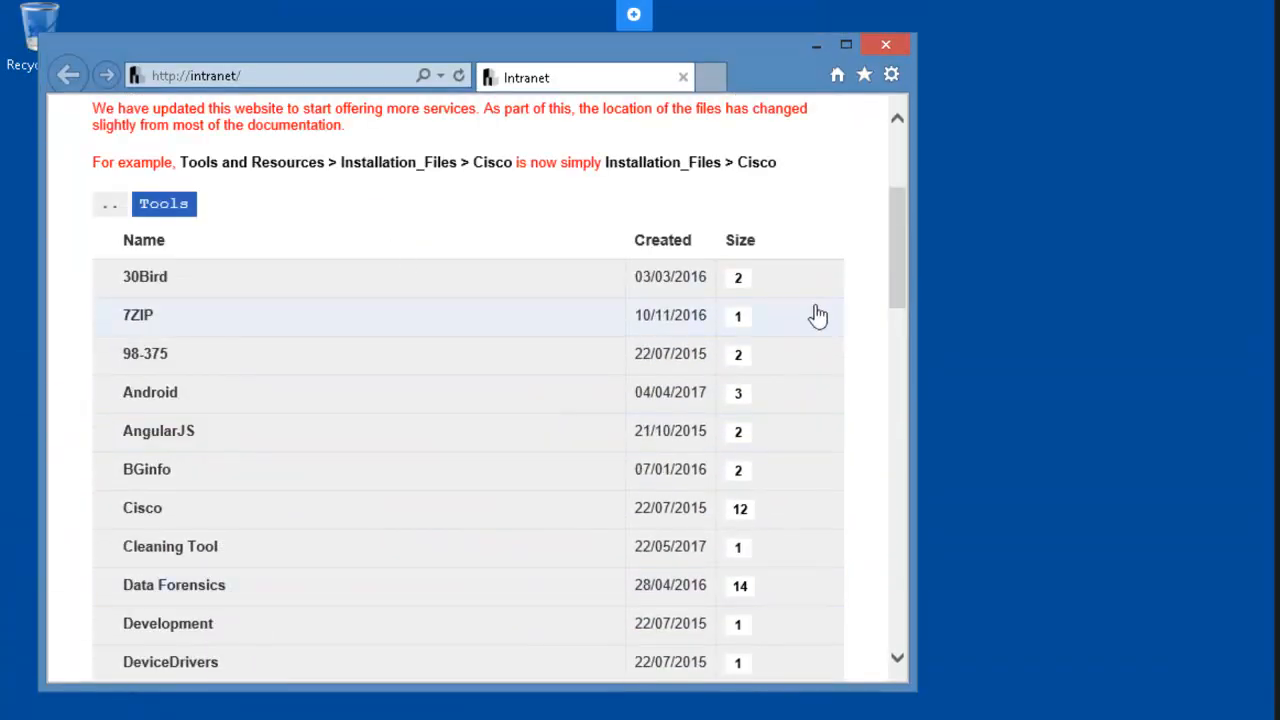
{"action": "scroll", "coordinate": [817, 314], "scroll_direction": "down", "scroll_amount": 5}
{"action": "left_click_drag", "start_coordinate": [905, 177], "coordinate": [908, 467]}
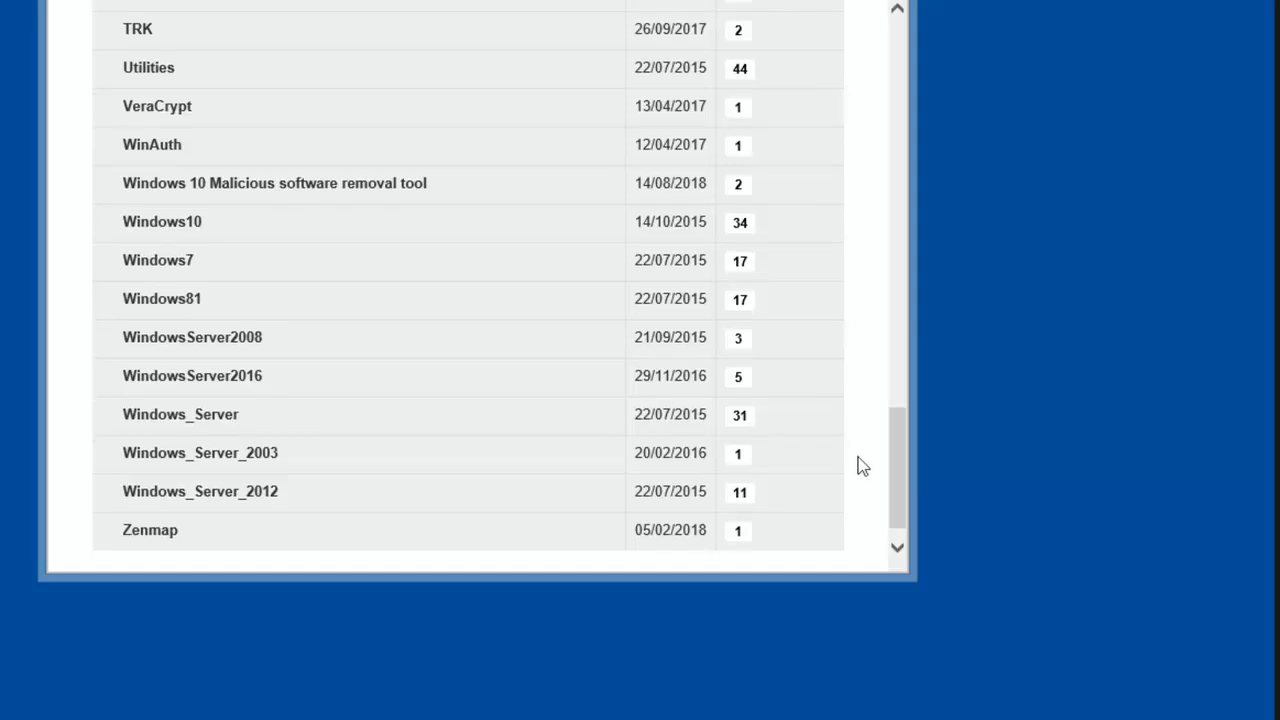
Save Windows8.1-KB2693643-x64.msu from the Windows81 folder and open its Downloads folder.
{"action": "left_click", "coordinate": [189, 304]}
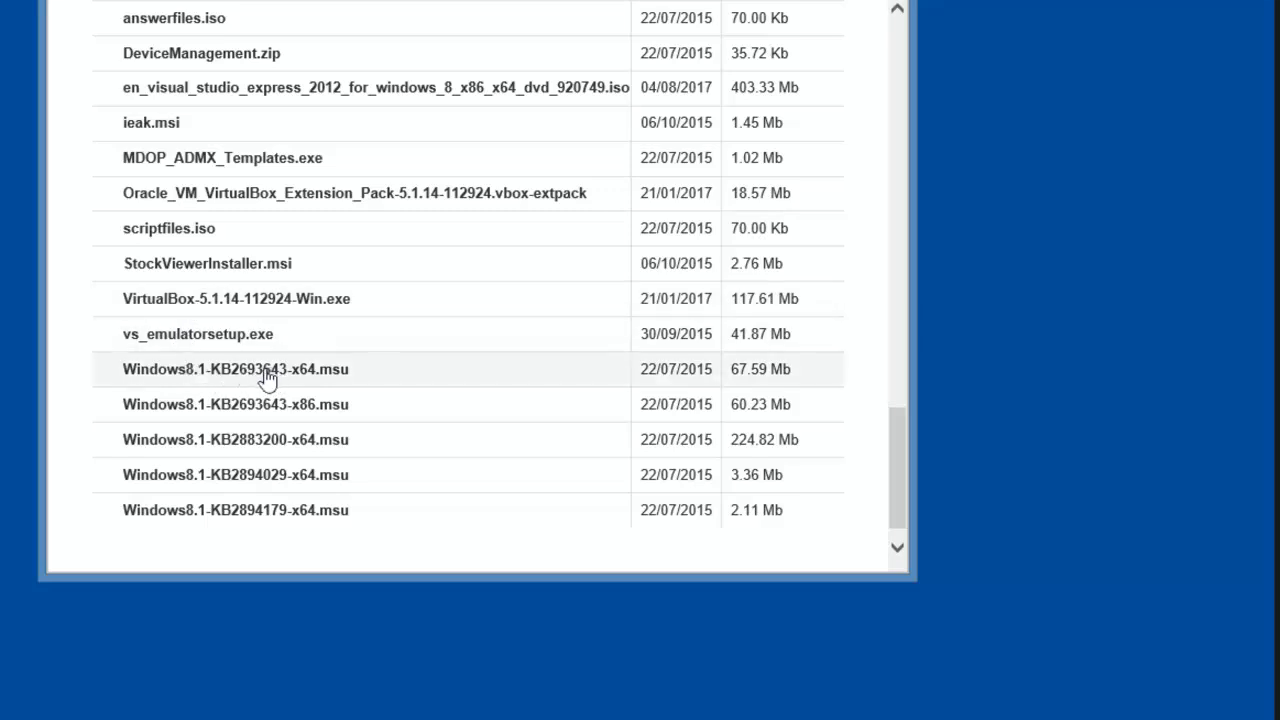
{"action": "left_click", "coordinate": [266, 372]}
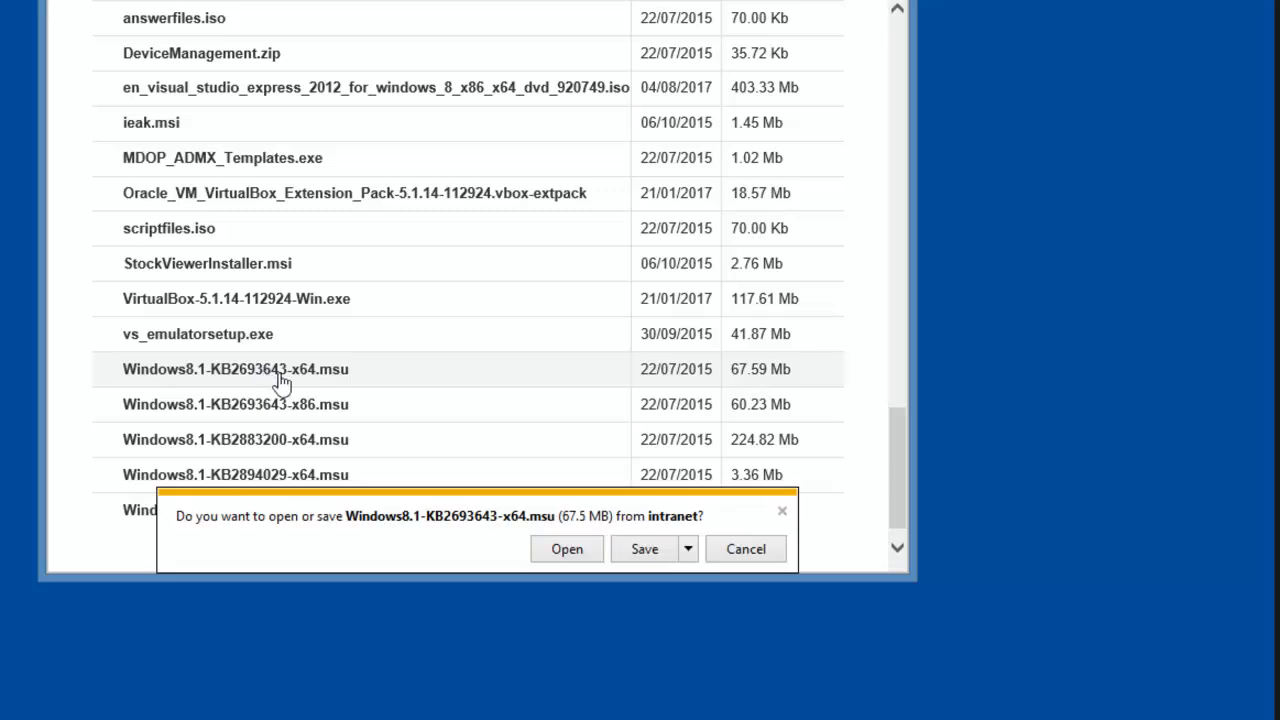
{"action": "left_click", "coordinate": [645, 552]}
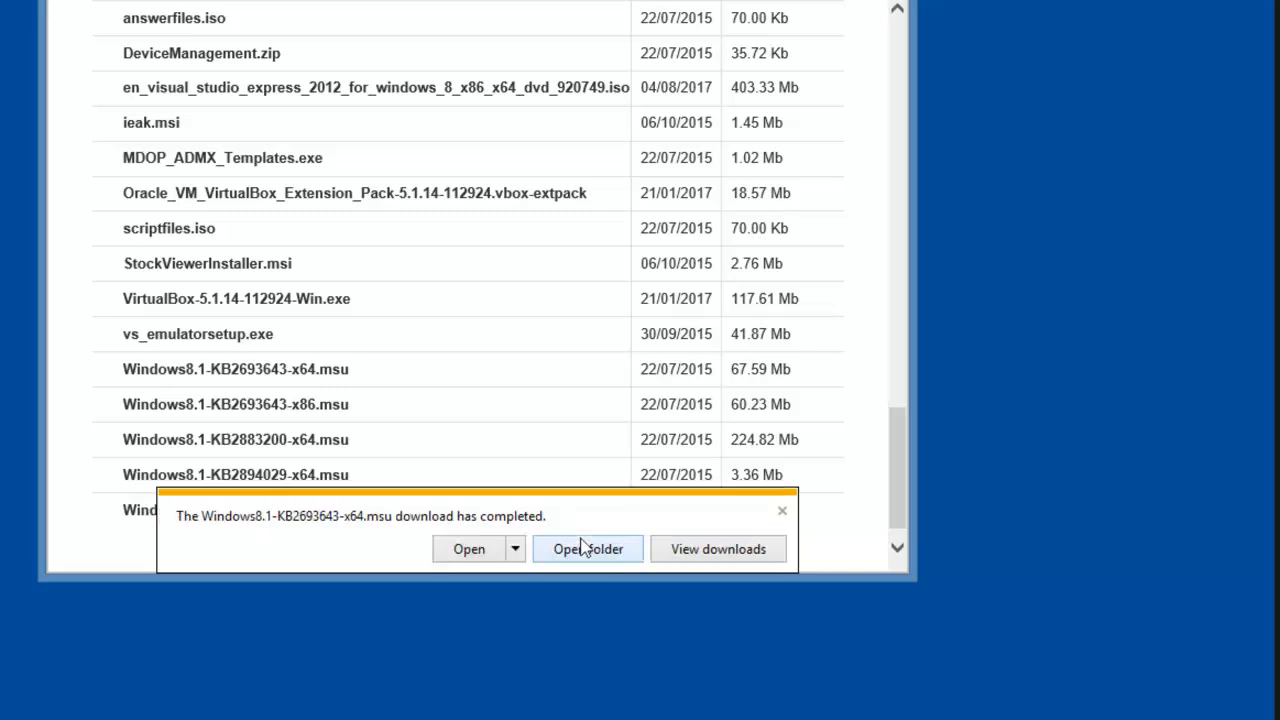
{"action": "left_click", "coordinate": [576, 551]}
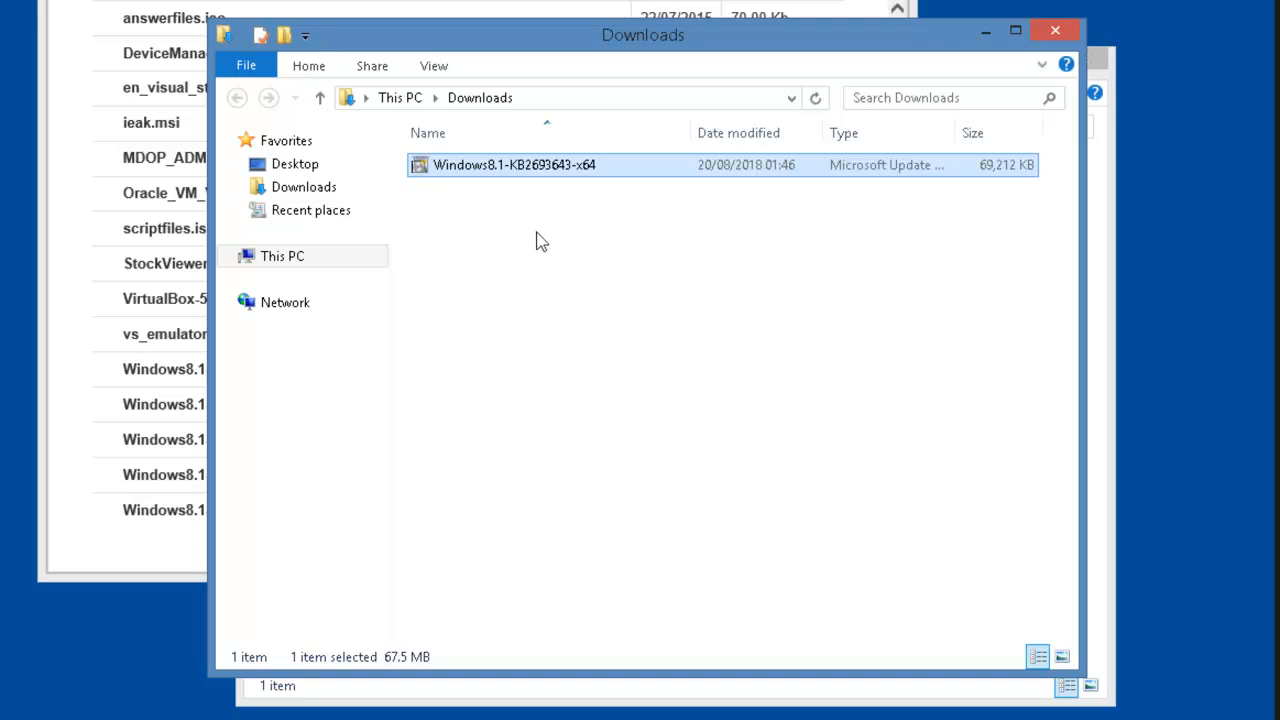
Run the KB2693643 .msu installer, accept the license terms, and close it when installation completes.
{"action": "right_click", "coordinate": [543, 172]}
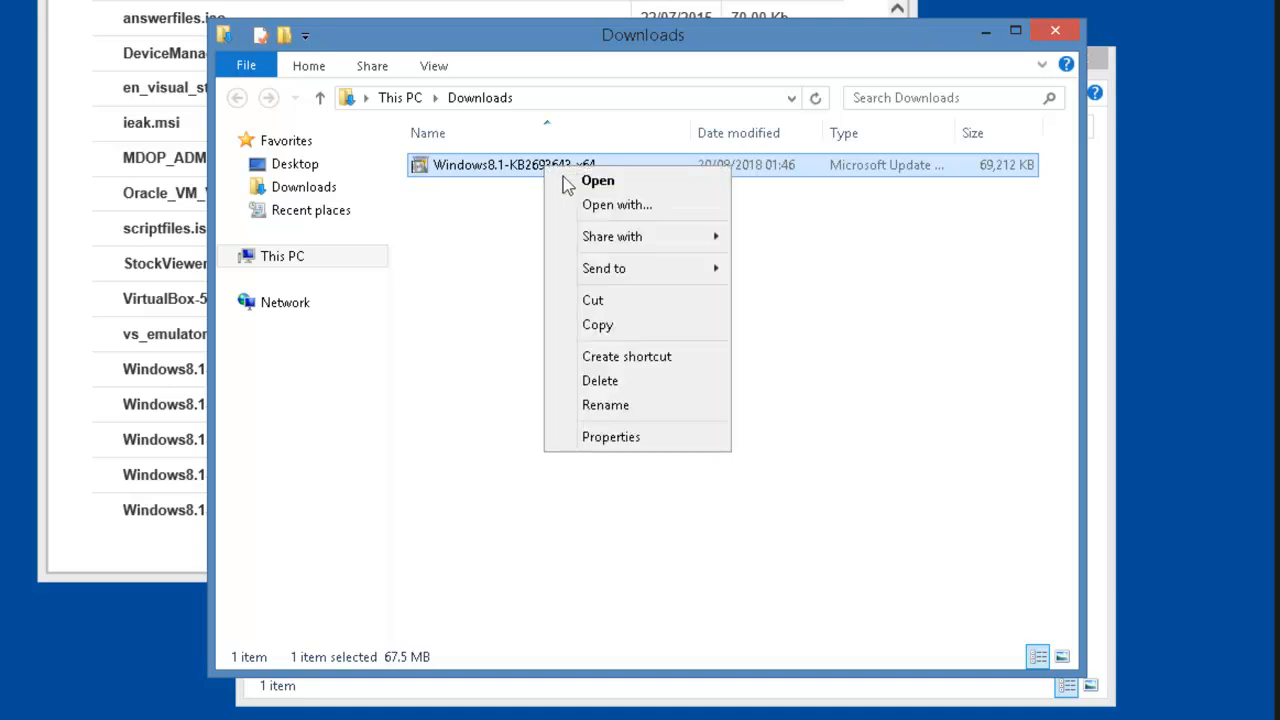
{"action": "left_click", "coordinate": [607, 184]}
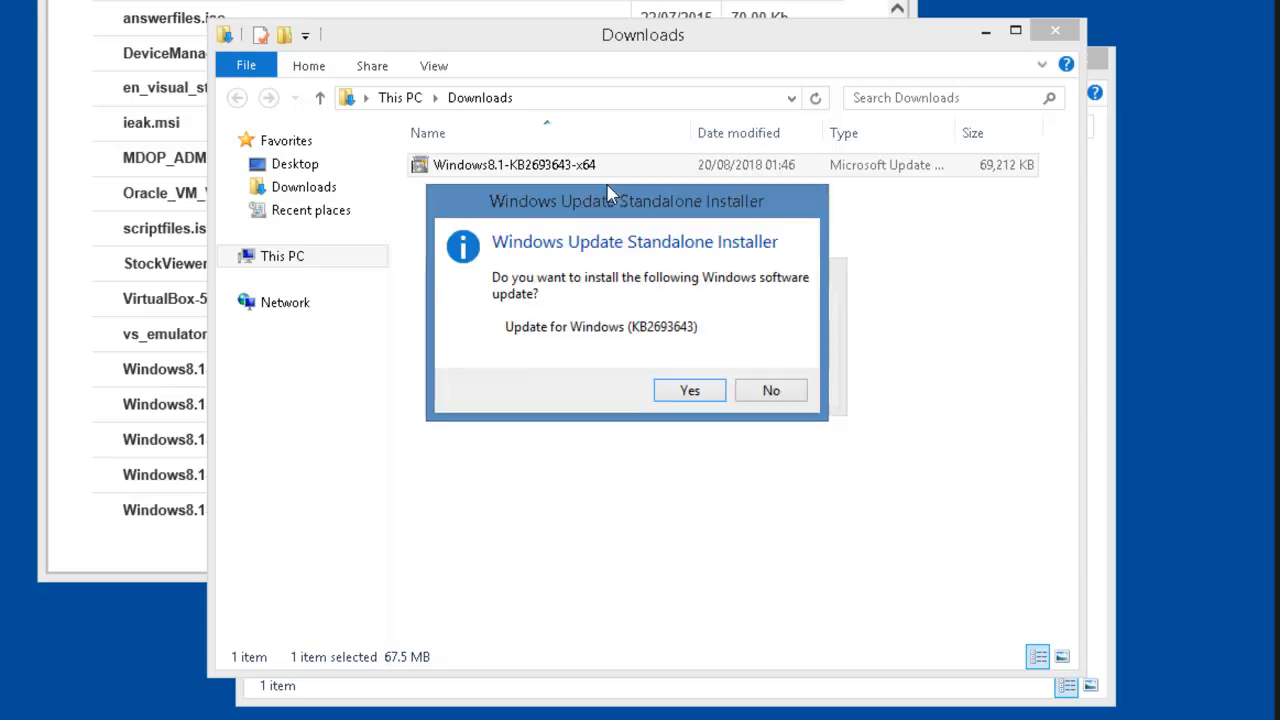
{"action": "left_click", "coordinate": [675, 393]}
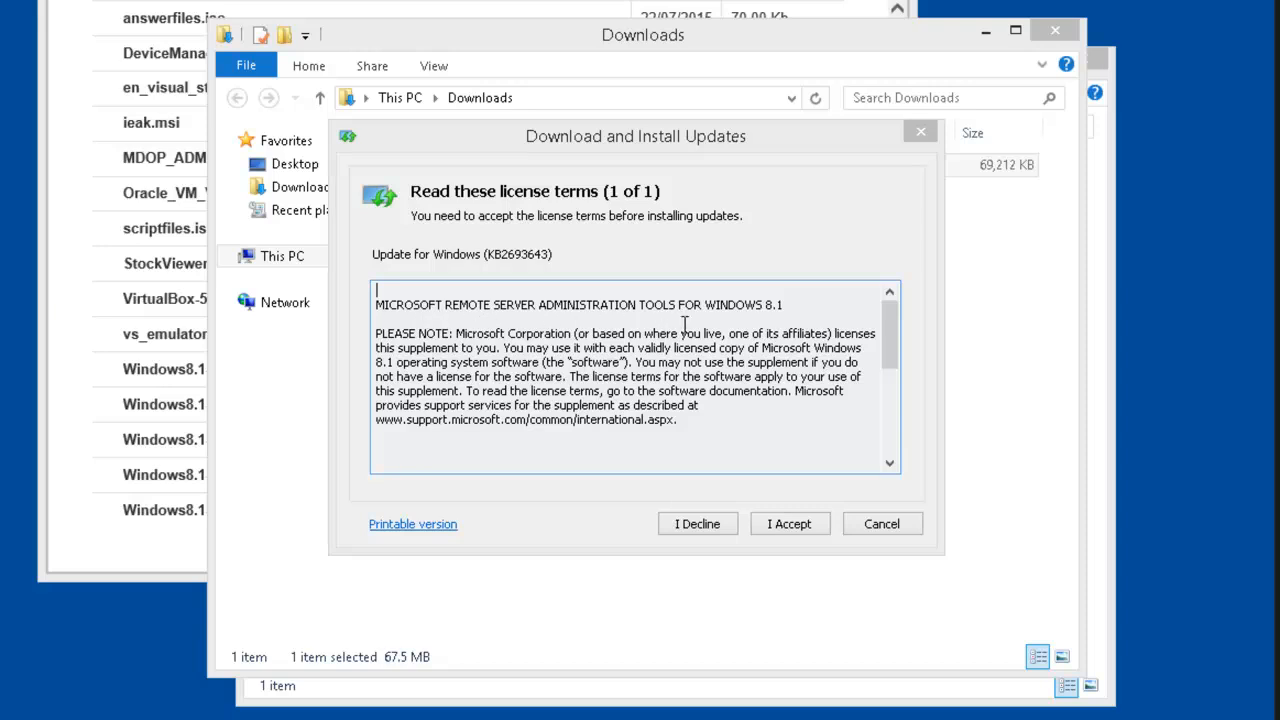
{"action": "left_click", "coordinate": [810, 526]}
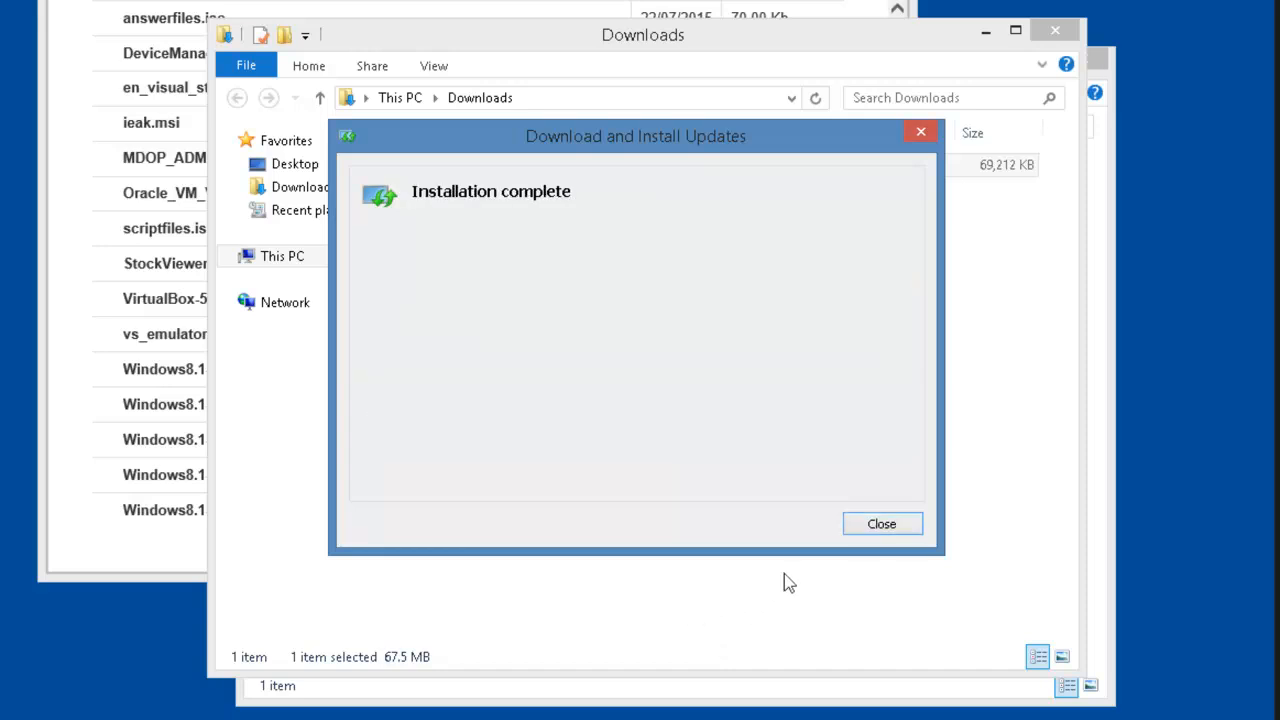
{"action": "left_click", "coordinate": [883, 524]}
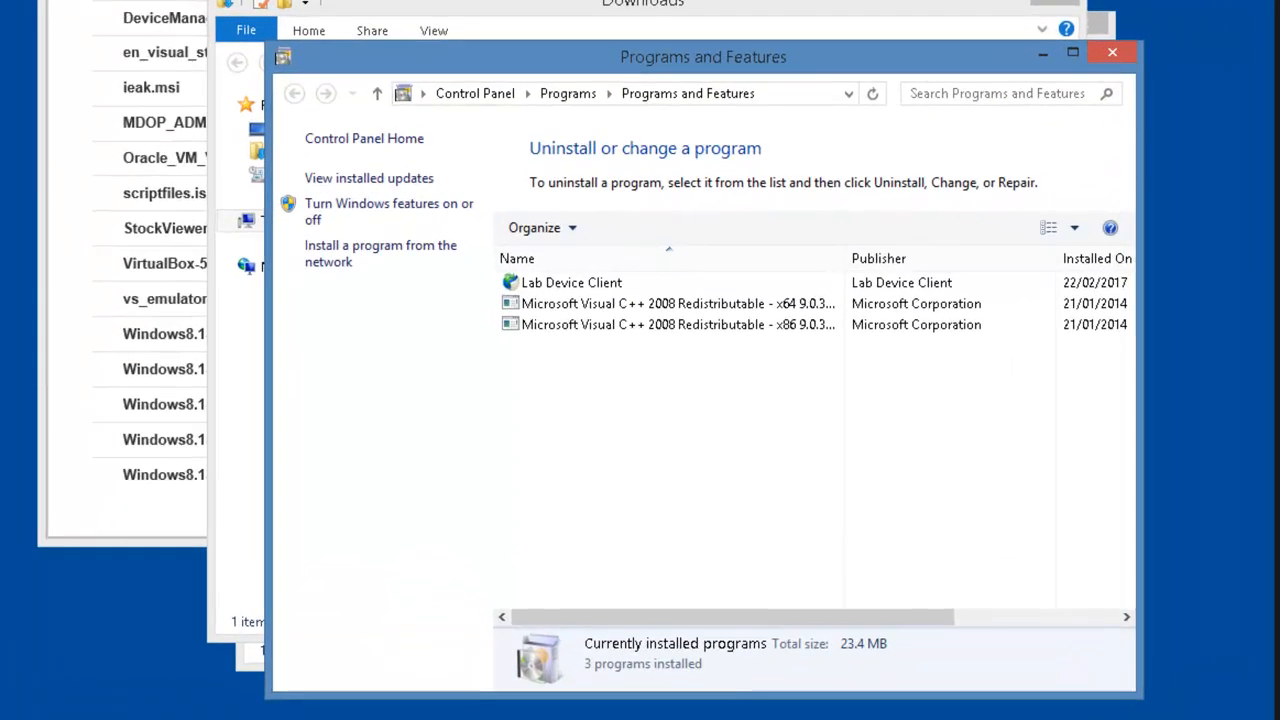
From the Start screen's Apps view, open Administrative Tools under Windows System.
{"action": "left_click", "coordinate": [70, 718]}
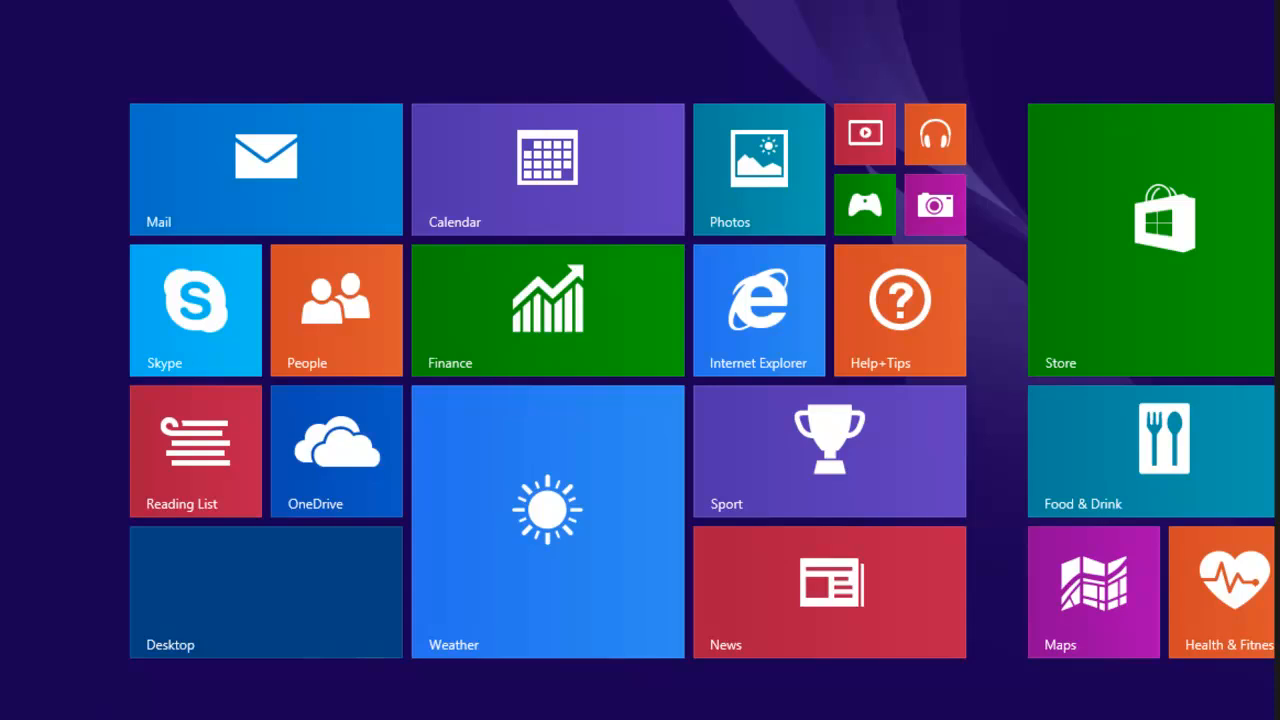
{"action": "left_click", "coordinate": [152, 718]}
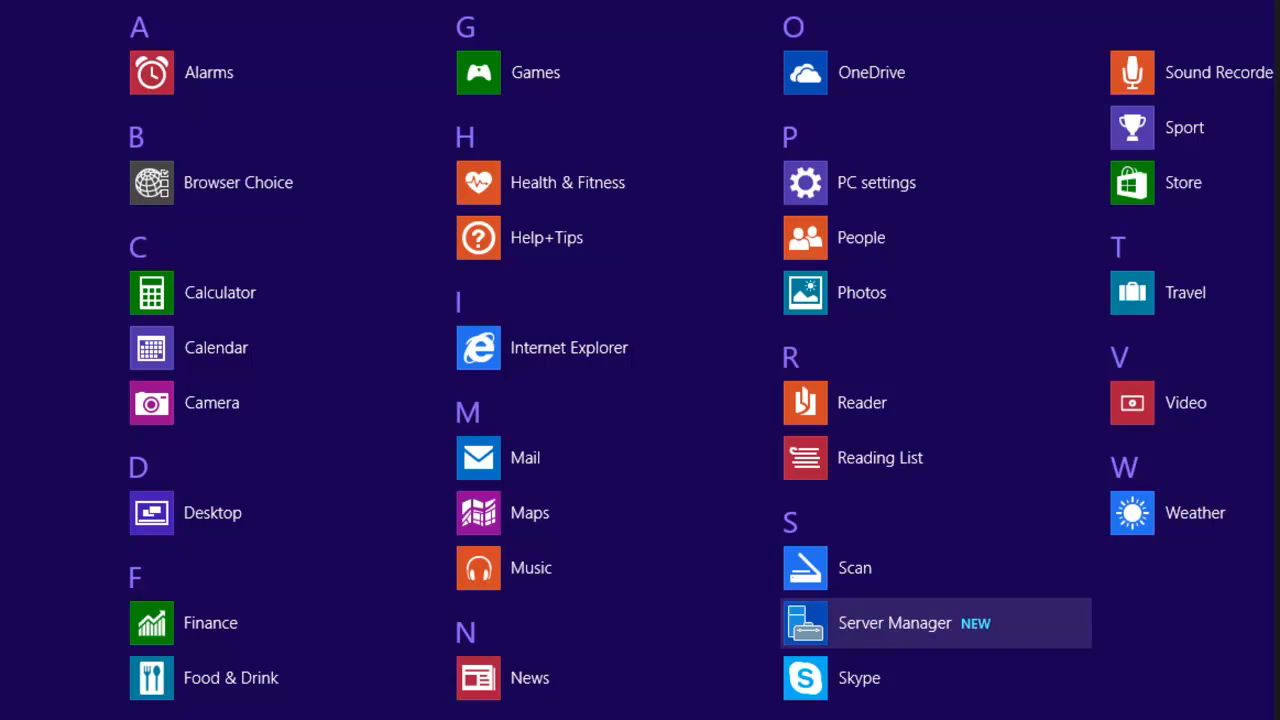
{"action": "scroll", "coordinate": [690, 359], "scroll_direction": "down", "scroll_amount": 3}
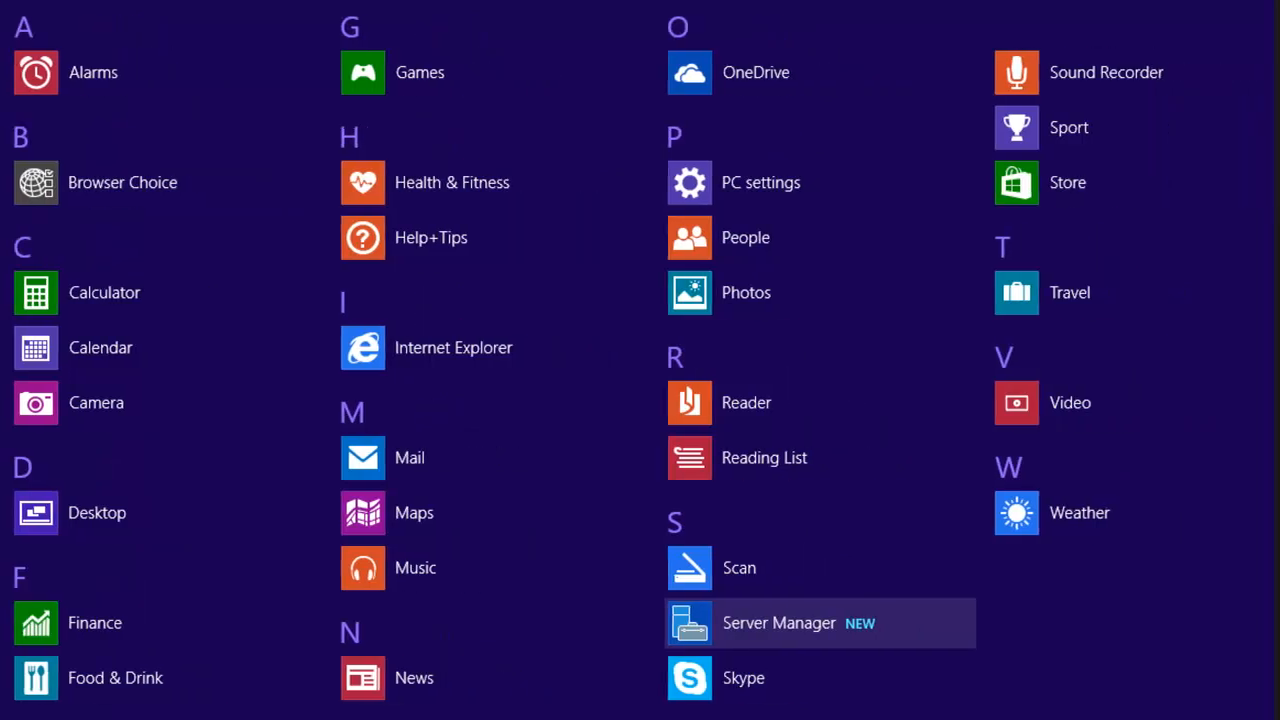
{"action": "scroll", "coordinate": [640, 360], "scroll_direction": "down", "scroll_amount": 1}
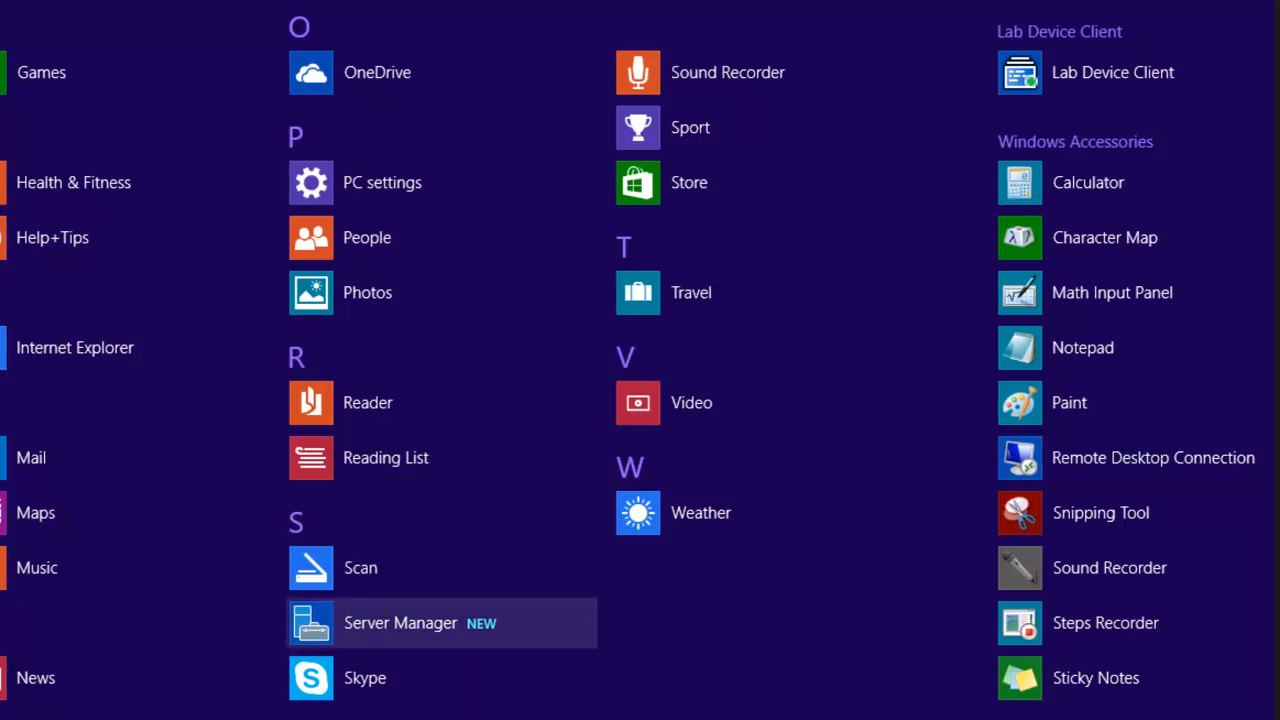
{"action": "key", "text": "Right"}
{"action": "key", "text": "Right"}
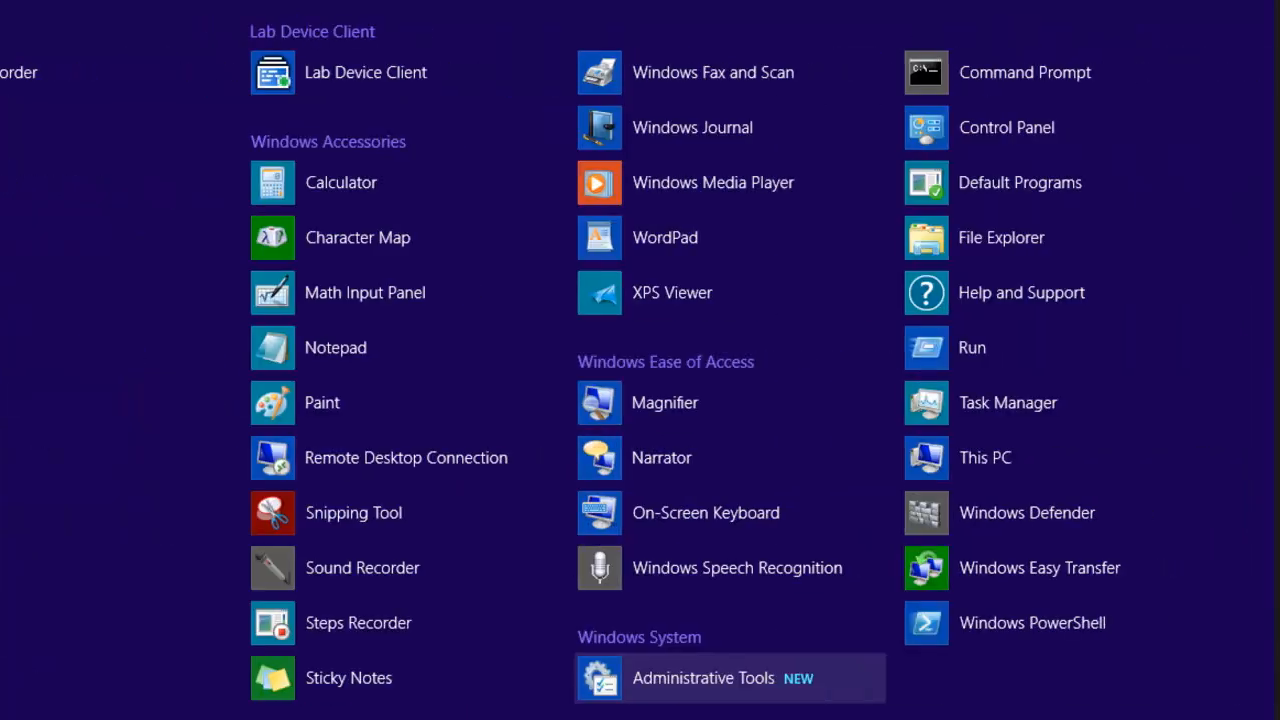
{"action": "left_click", "coordinate": [703, 684]}
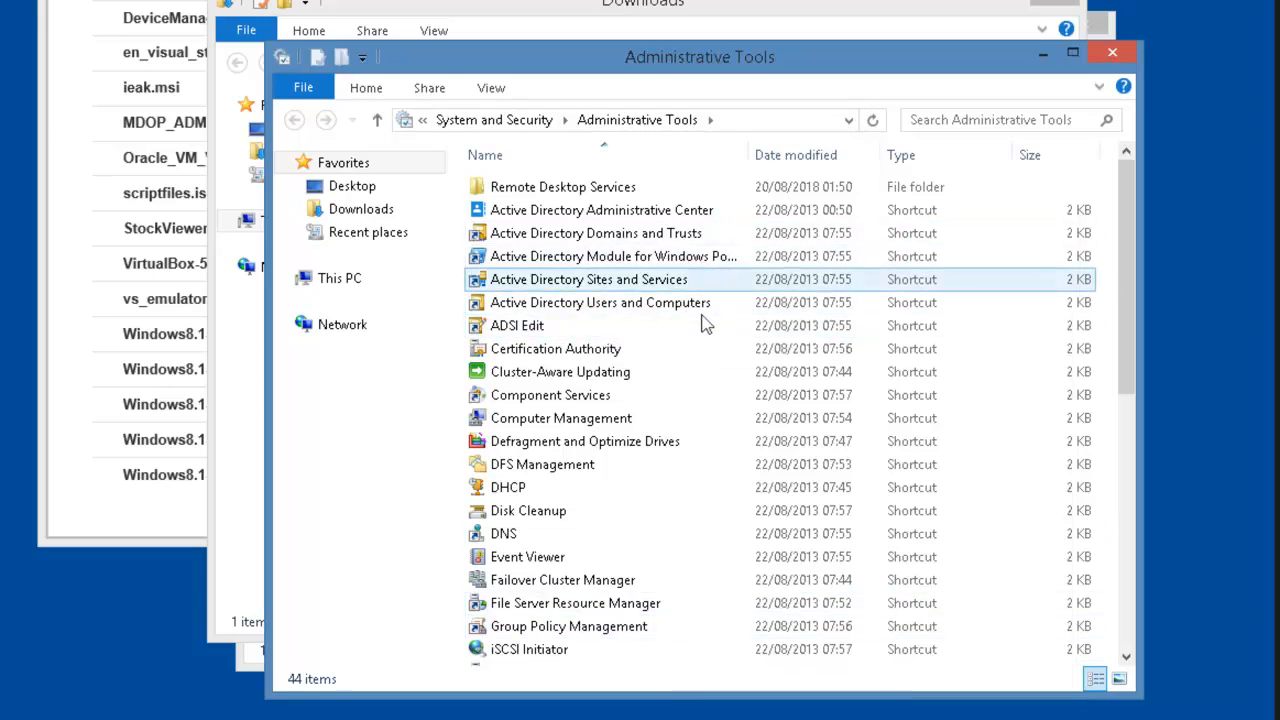
Launch Server Manager from the Administrative Tools list and bring up its dashboard.
{"action": "mouse_move", "coordinate": [719, 304]}
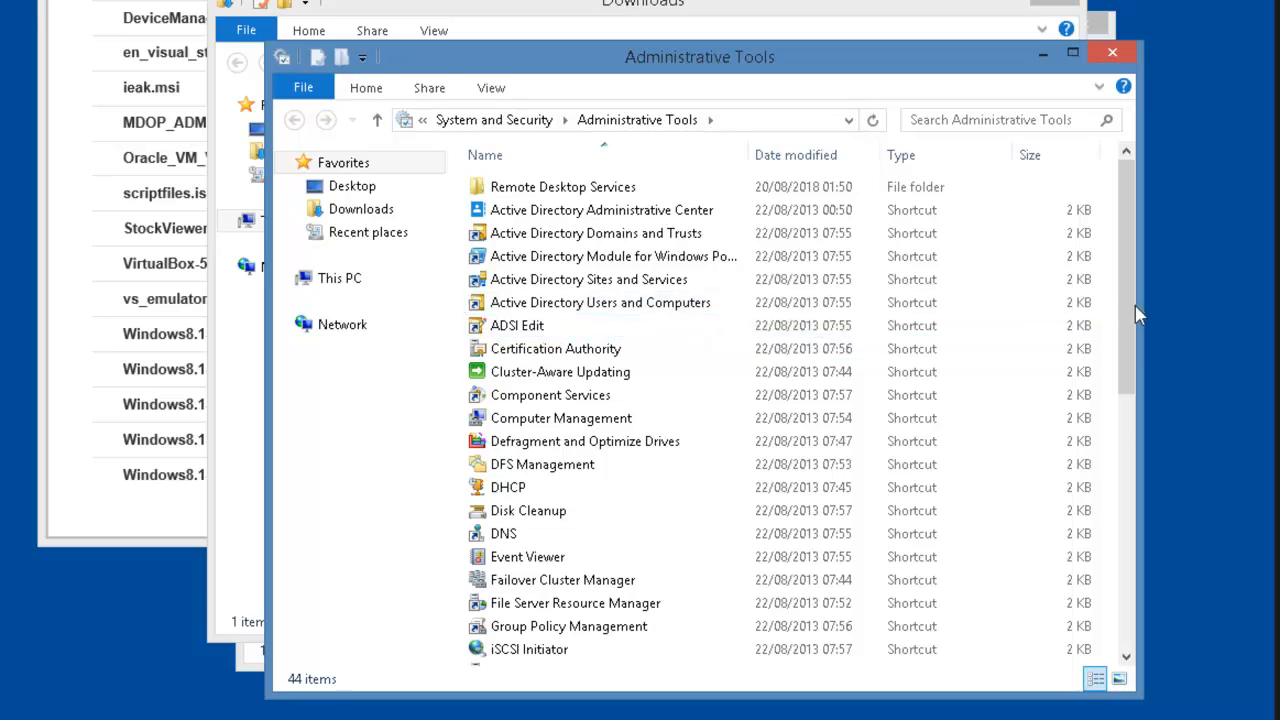
{"action": "left_click_drag", "start_coordinate": [1127, 338], "coordinate": [1128, 588]}
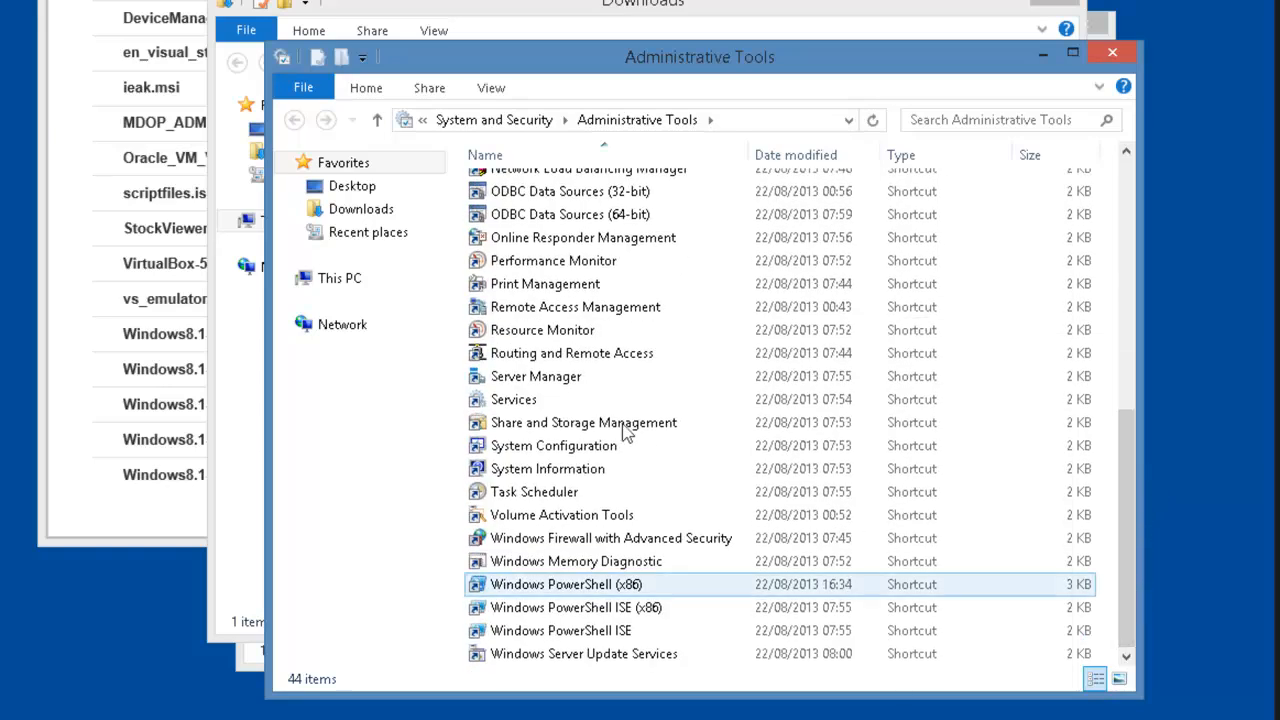
{"action": "double_click", "coordinate": [547, 378]}
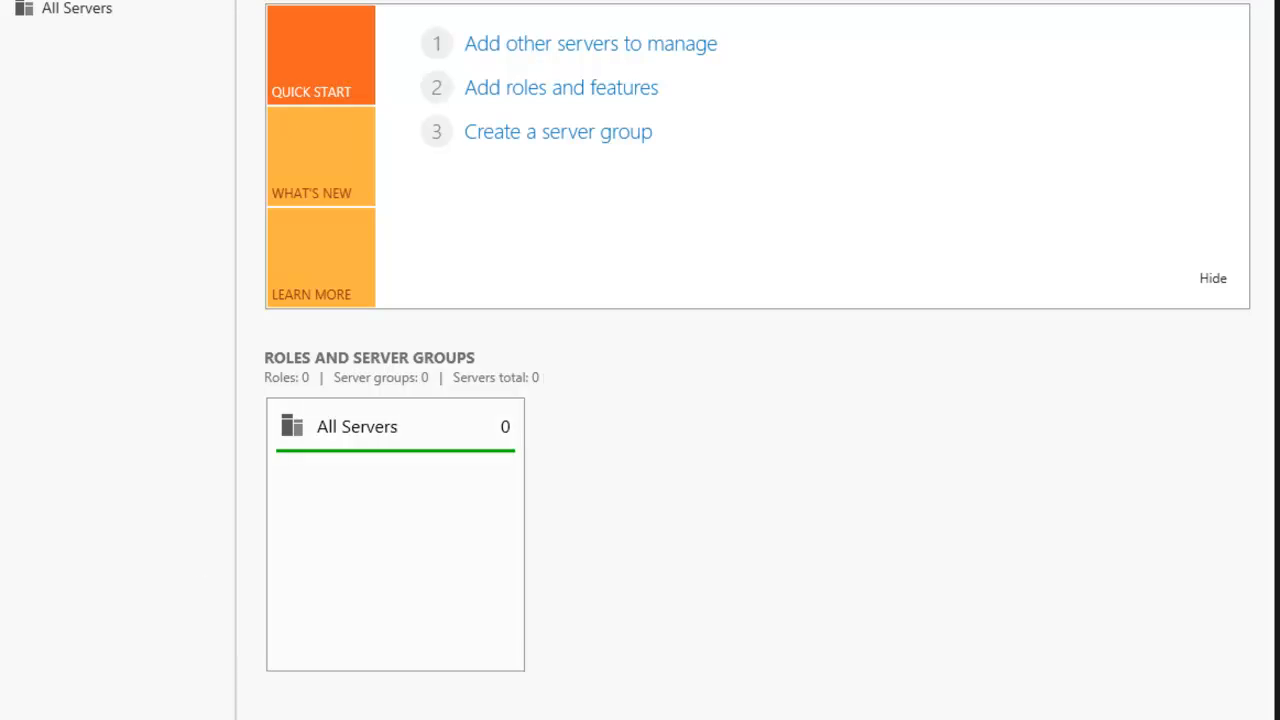
{"action": "key", "text": "super"}
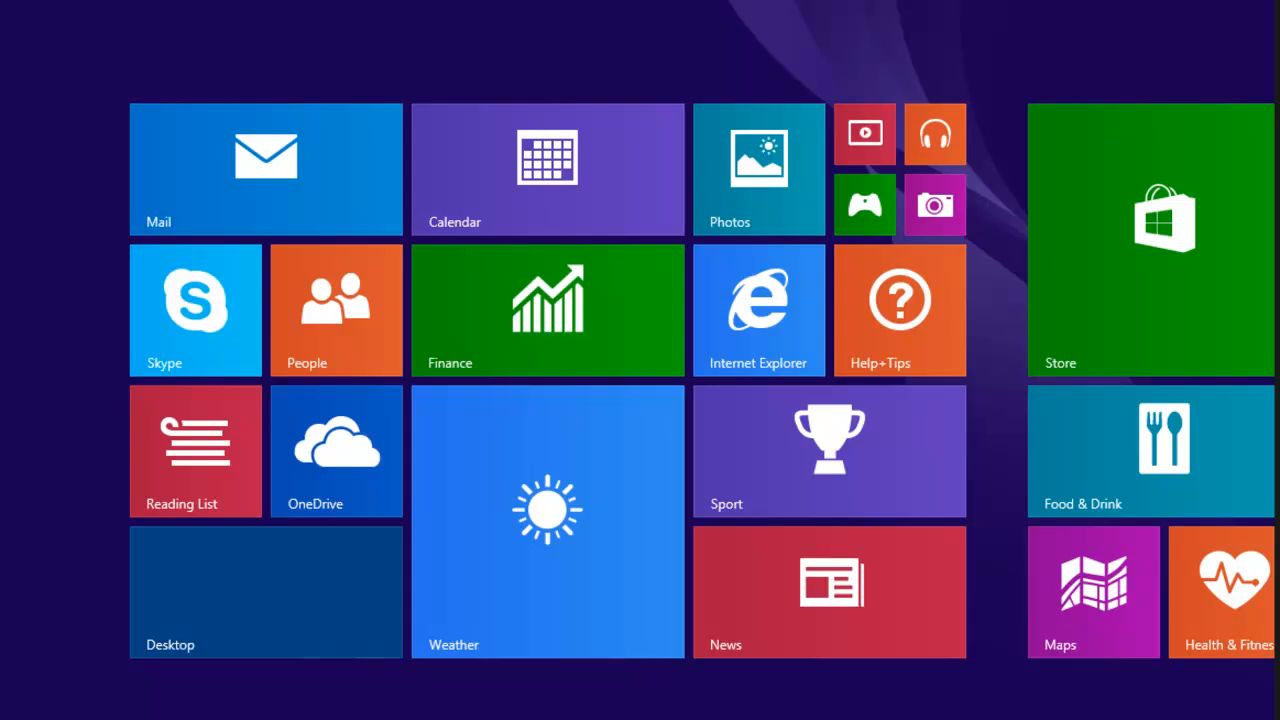
{"action": "key", "text": "super"}
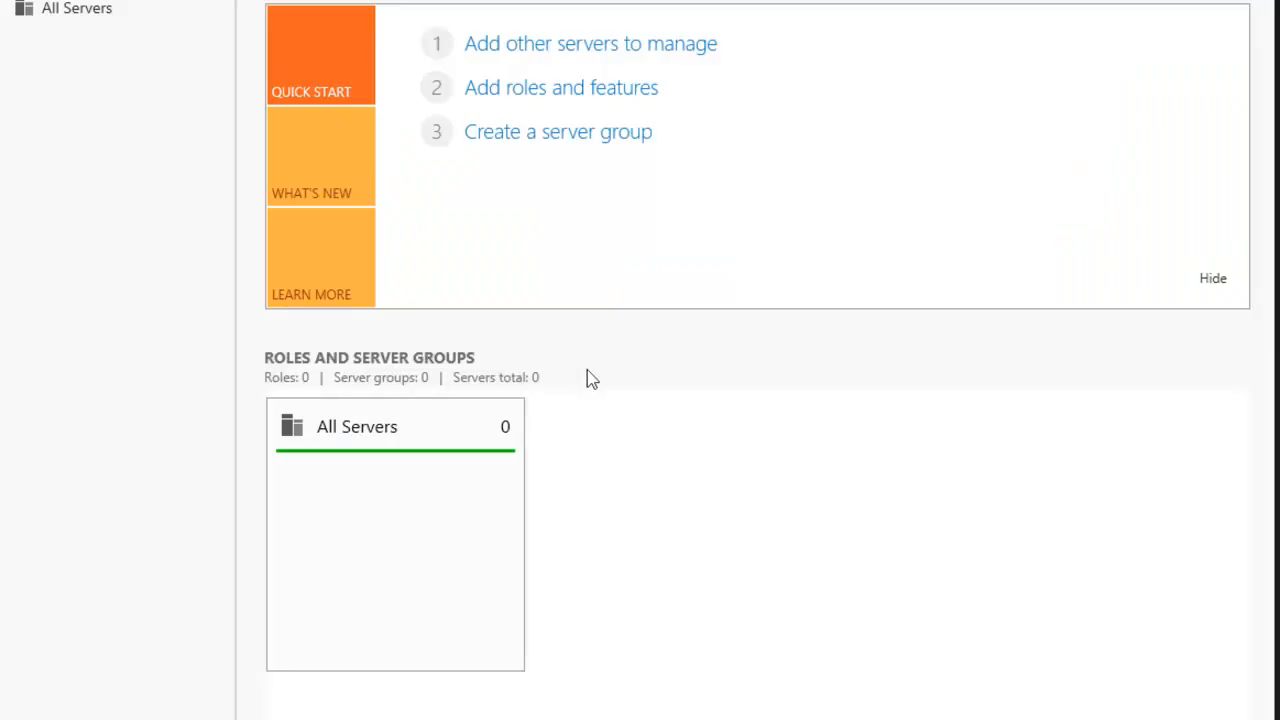
Open Active Directory Users and Computers from Server Manager's Tools menu to check the PRACTICELABS.COM domain.
{"action": "left_click", "coordinate": [1118, 0]}
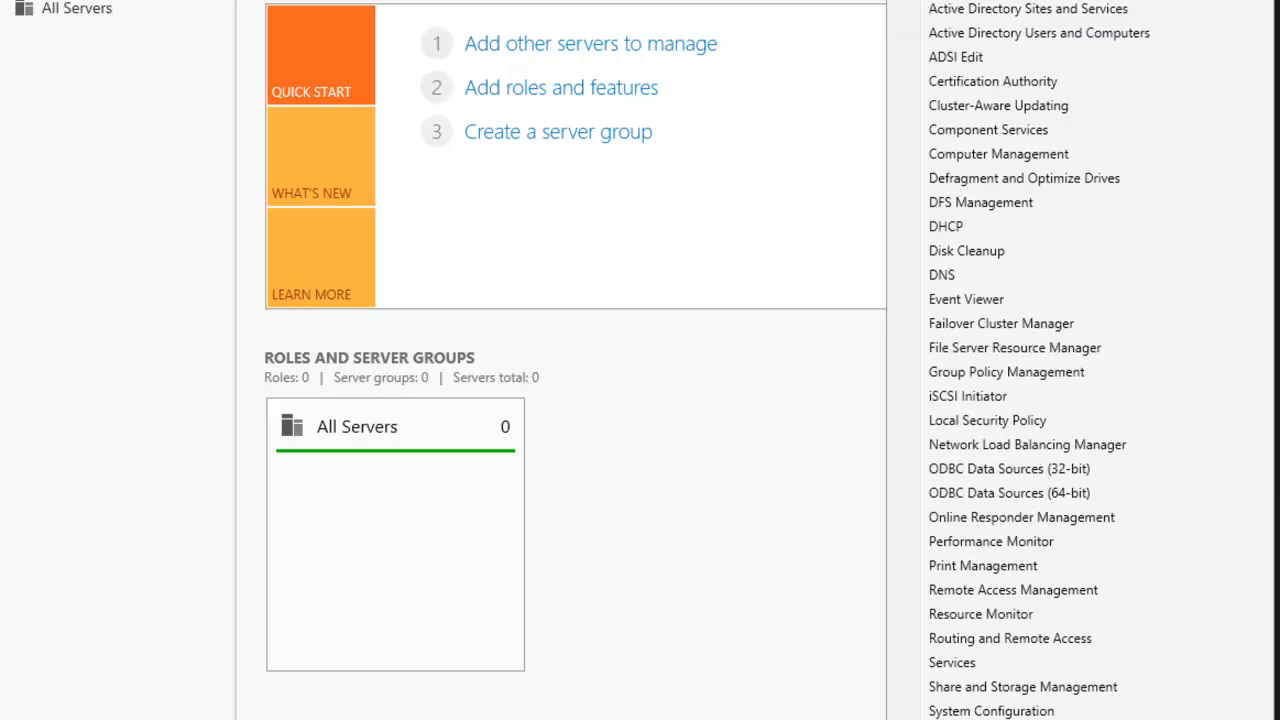
{"action": "left_click", "coordinate": [1114, 34]}
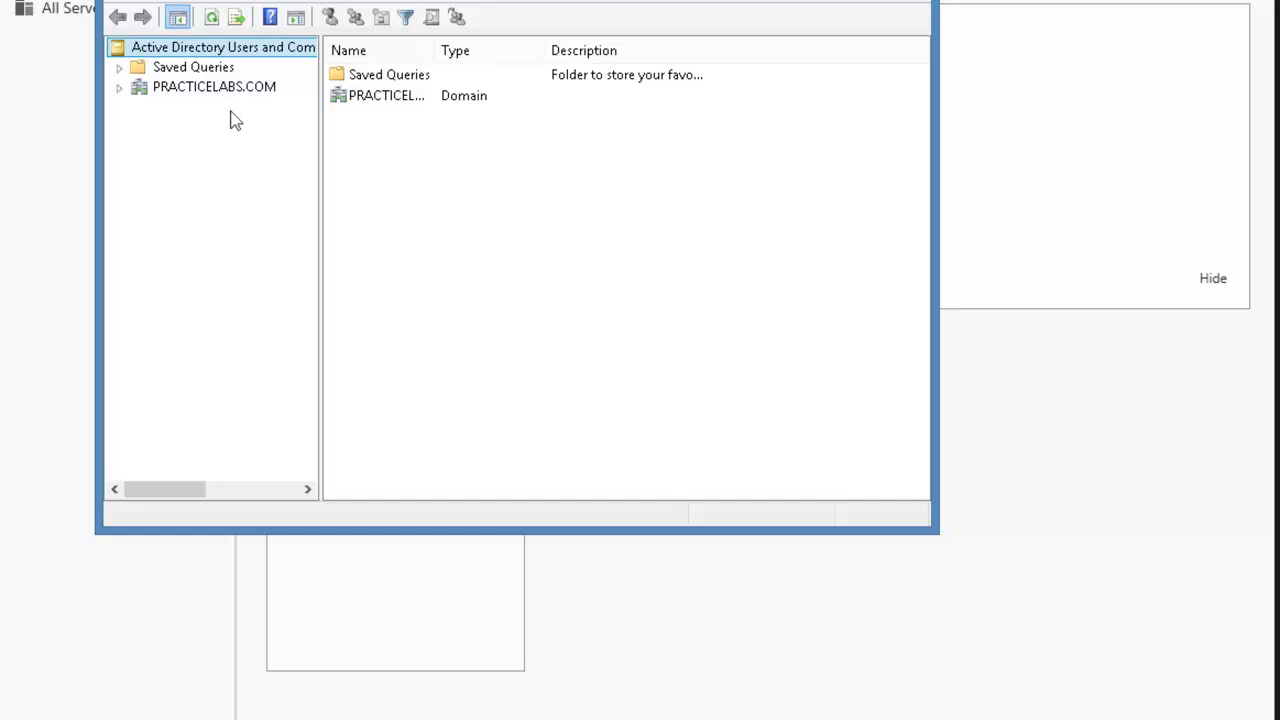
{"action": "left_click", "coordinate": [40, 719]}
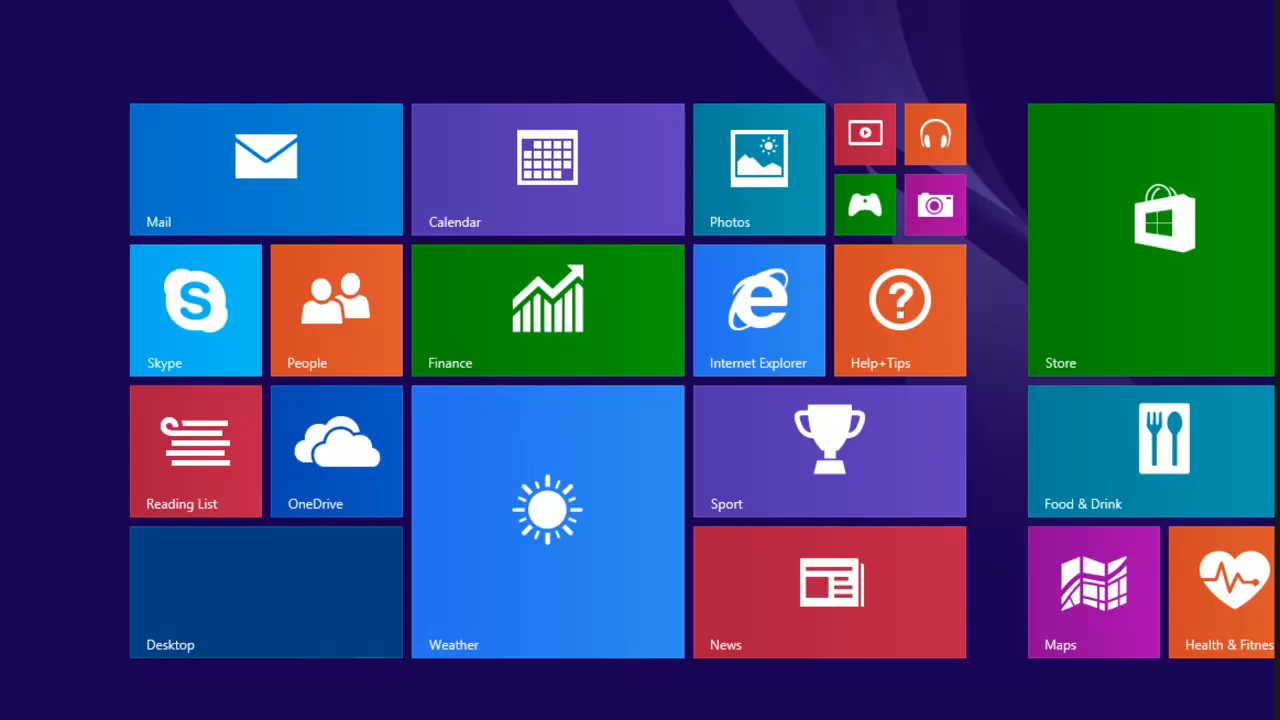
Return to the desktop and sign out of the Windows session via the Win+X menu.
{"action": "left_click", "coordinate": [40, 719]}
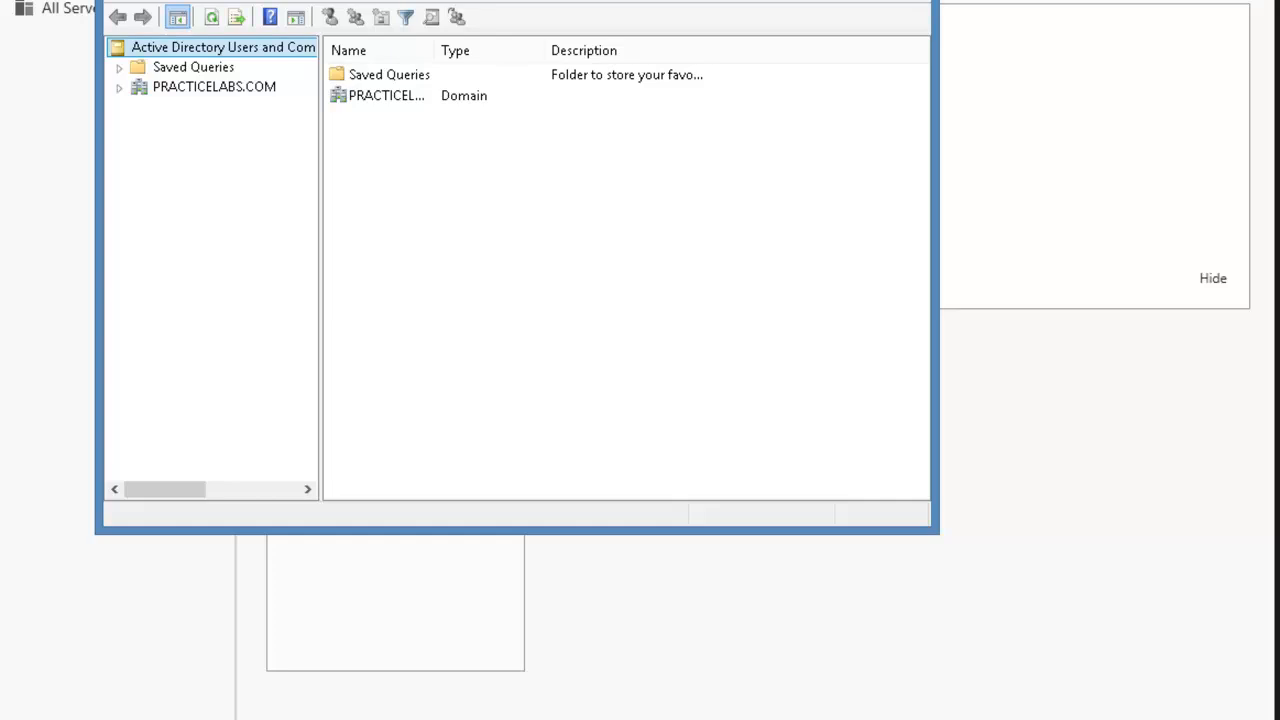
{"action": "key", "text": "super+x"}
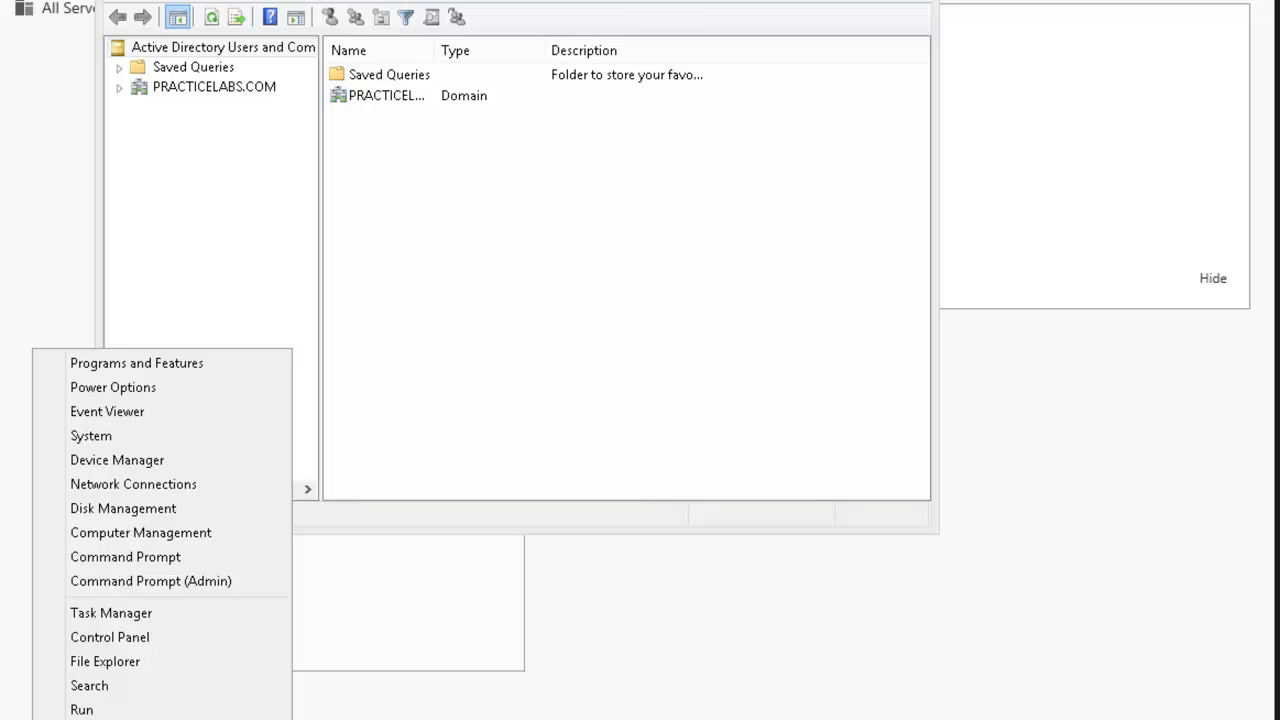
{"action": "key", "text": "i"}
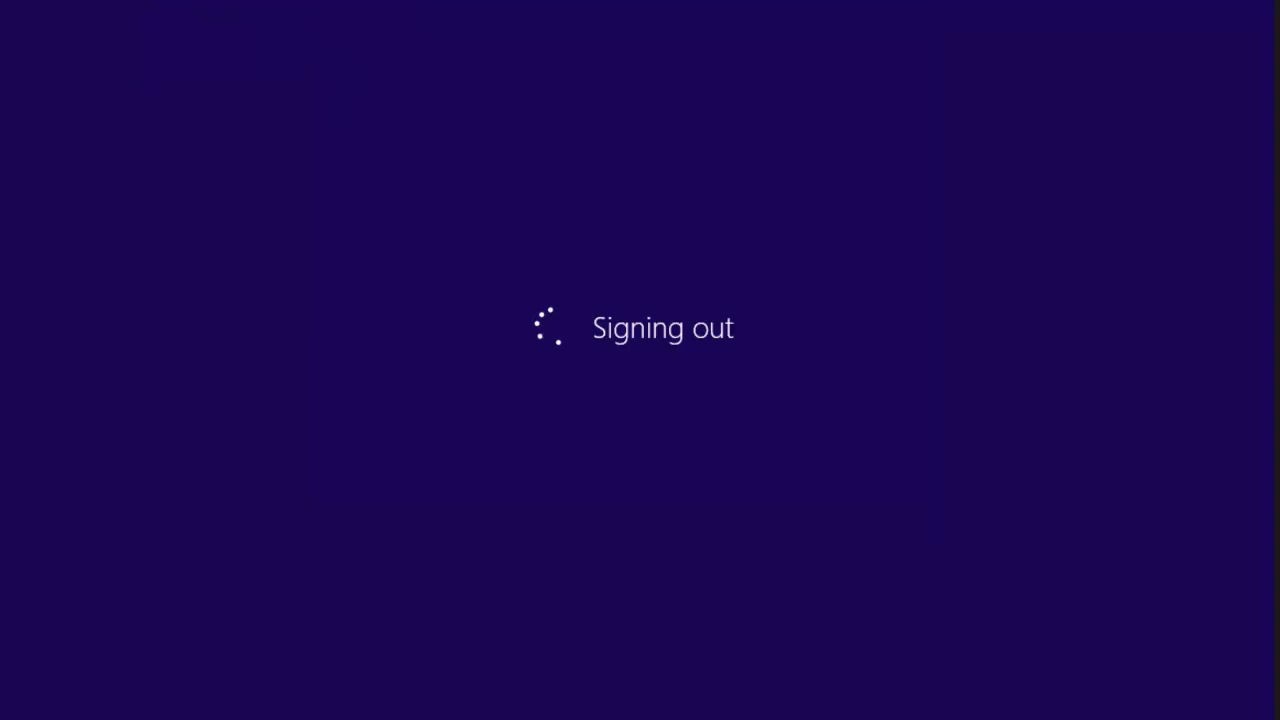
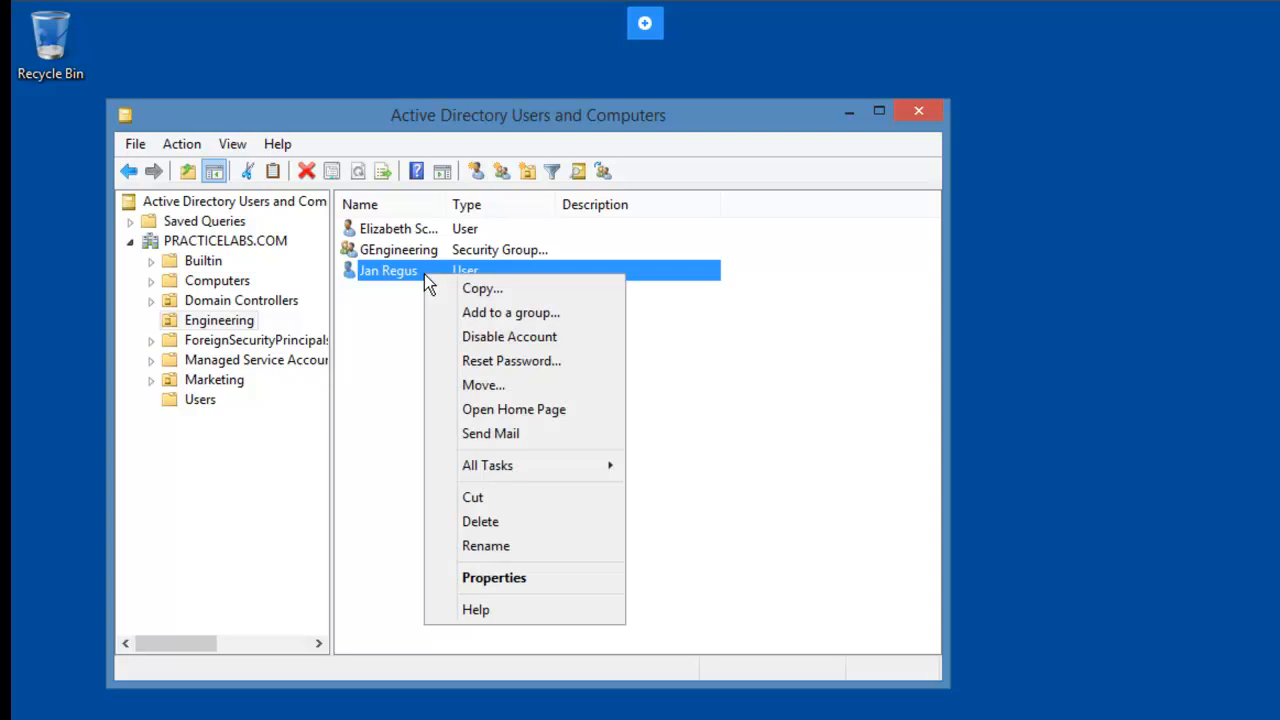
Reset the Engineering user's password to a new value, confirm it, and acknowledge the success message.
{"action": "left_click", "coordinate": [585, 377]}
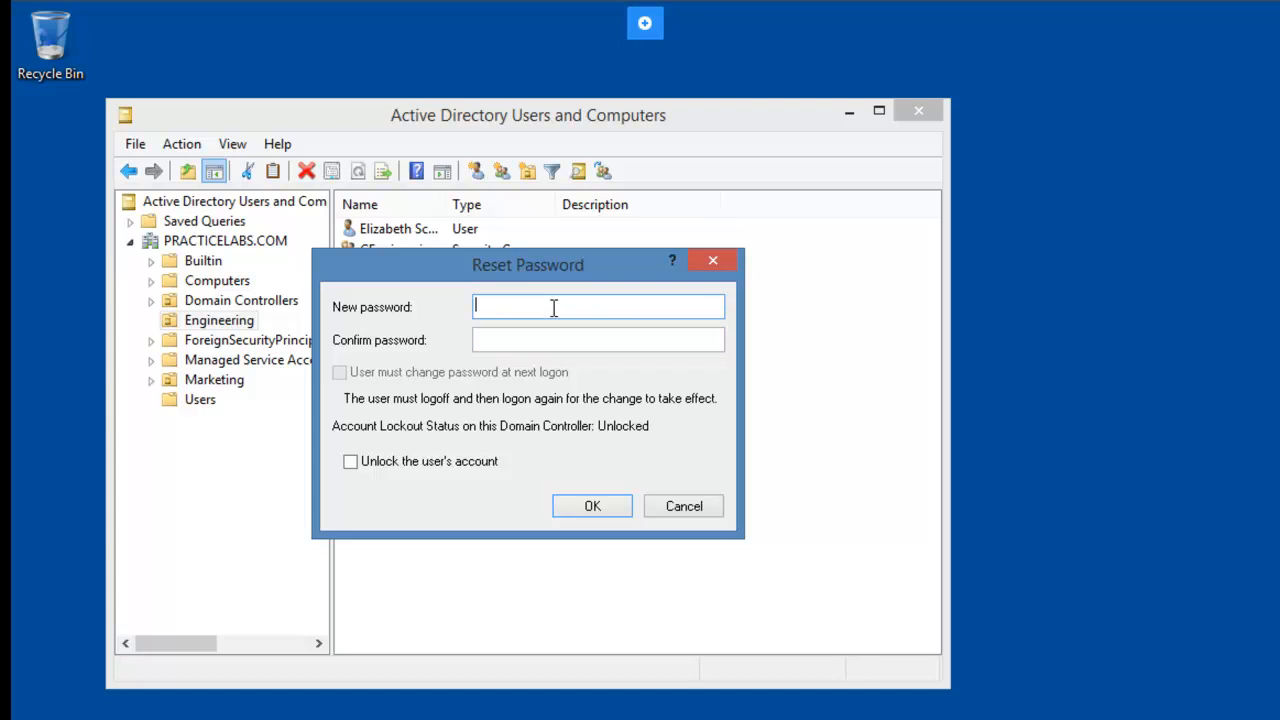
{"action": "type", "text": "********"}
{"action": "key", "text": "Tab"}
{"action": "type", "text": "****"}
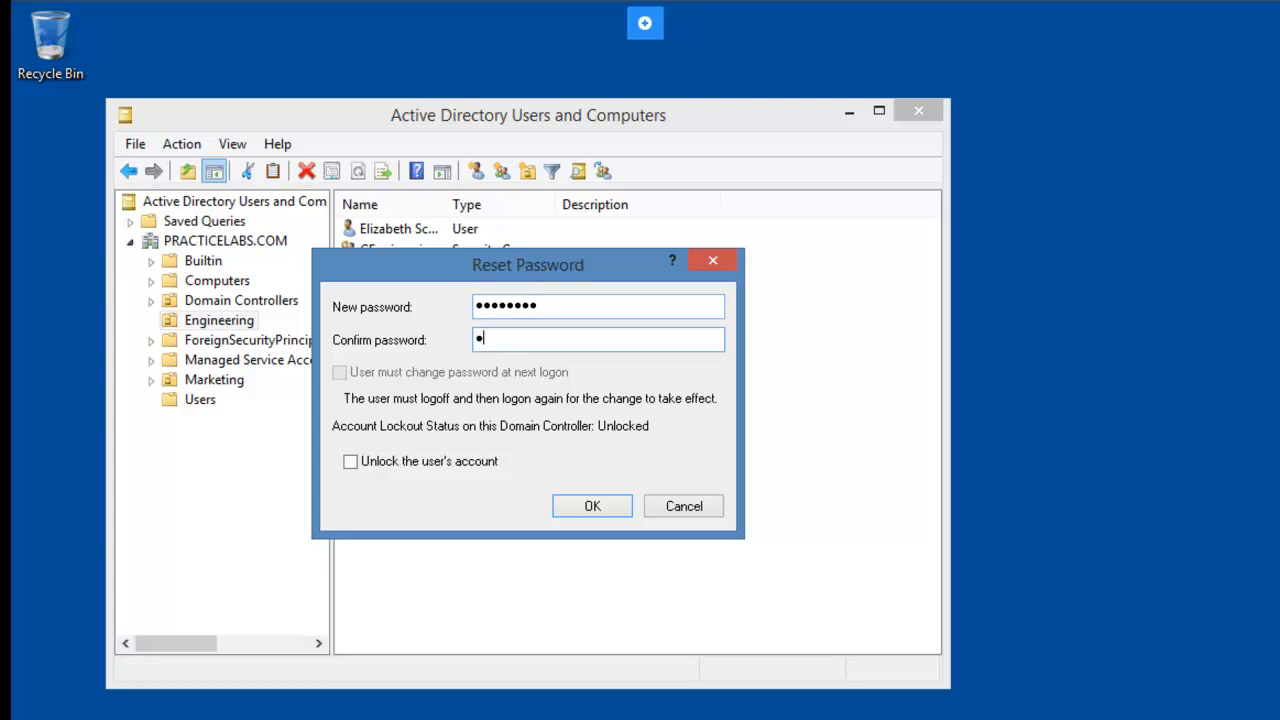
{"action": "type", "text": "****"}
{"action": "left_click", "coordinate": [597, 505]}
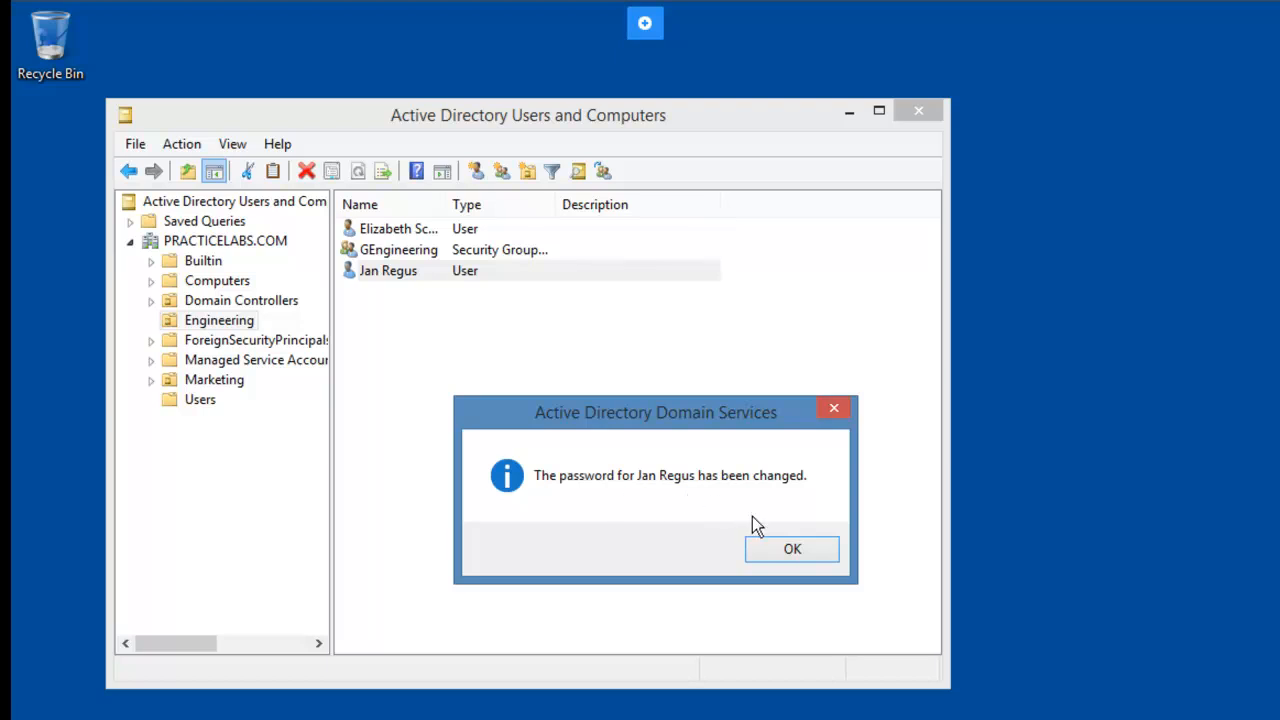
{"action": "left_click", "coordinate": [775, 552]}
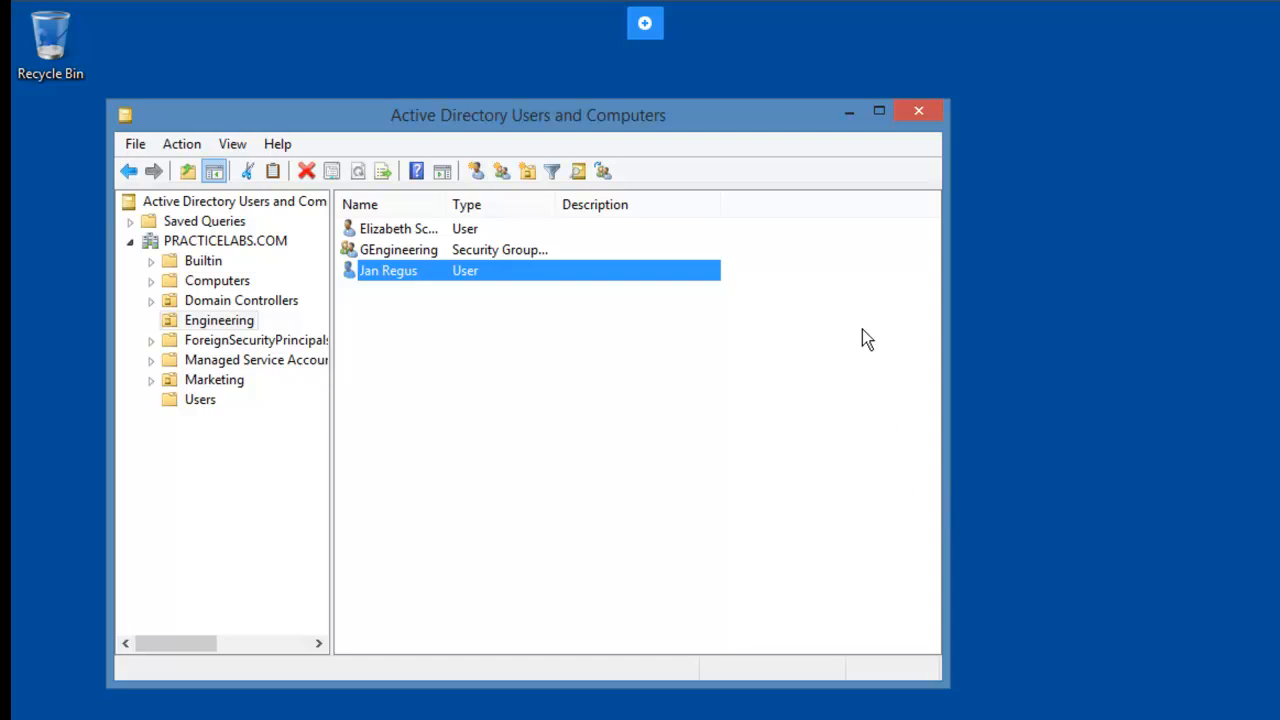
Close Active Directory Users and Computers, sign out via Win+X, then open Server Manager's Tools menu.
{"action": "left_click", "coordinate": [919, 113]}
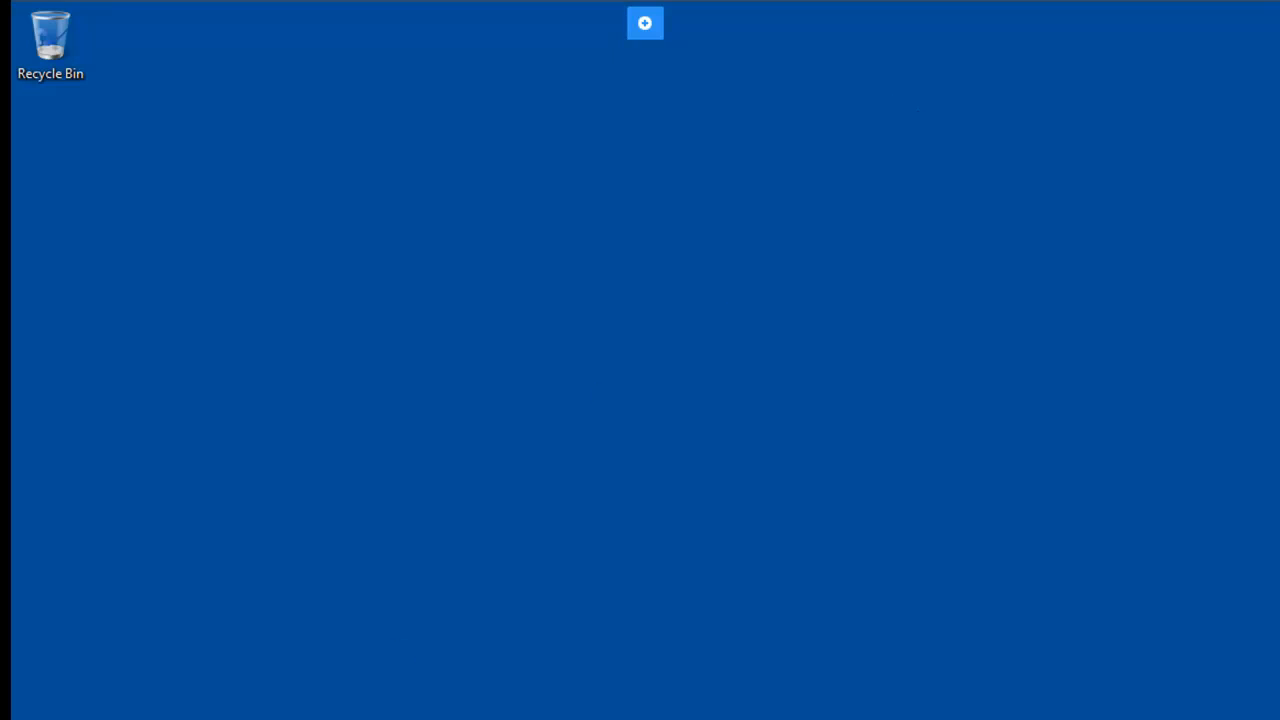
{"action": "key", "text": "super+x"}
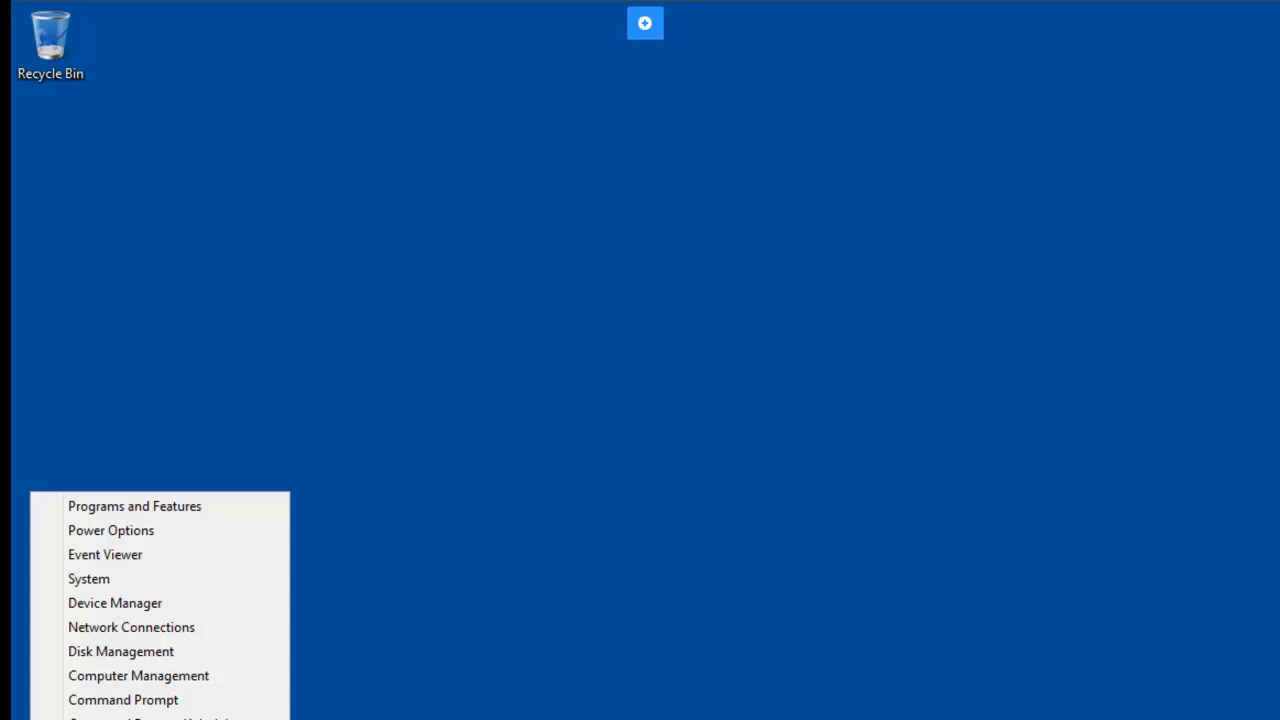
{"action": "key", "text": "u"}
{"action": "key", "text": "i"}
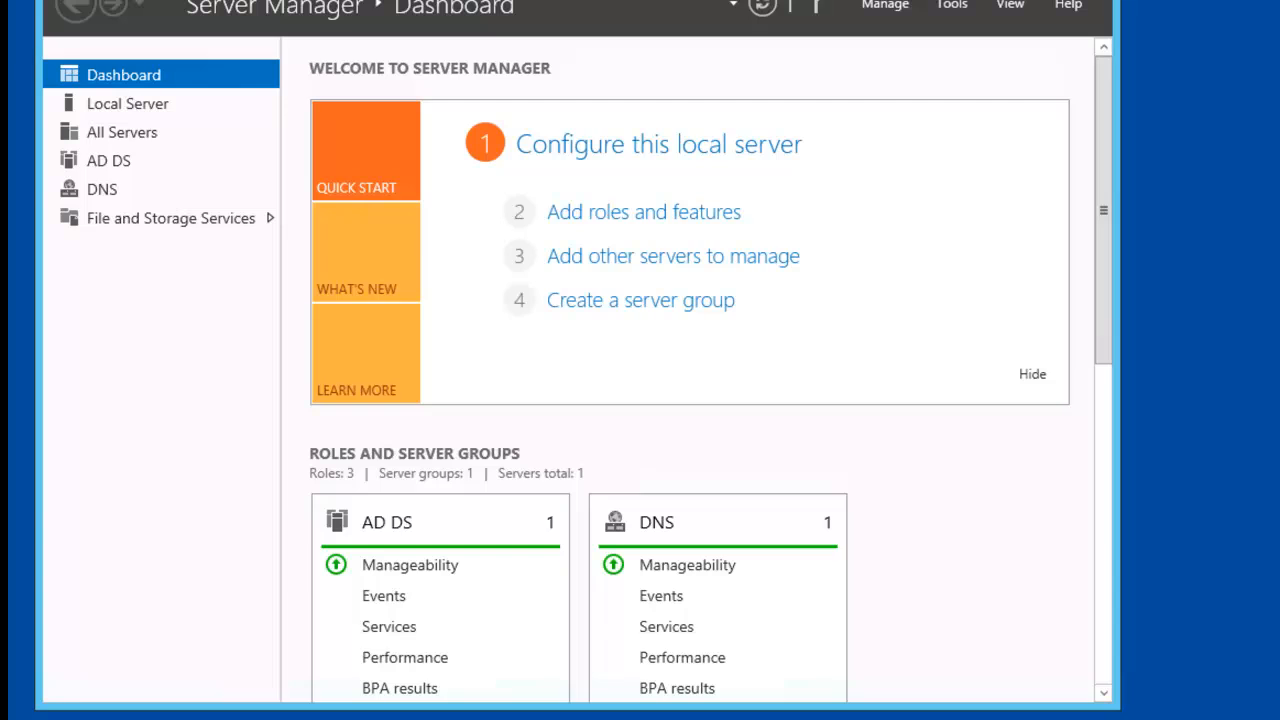
{"action": "left_click", "coordinate": [953, 6]}
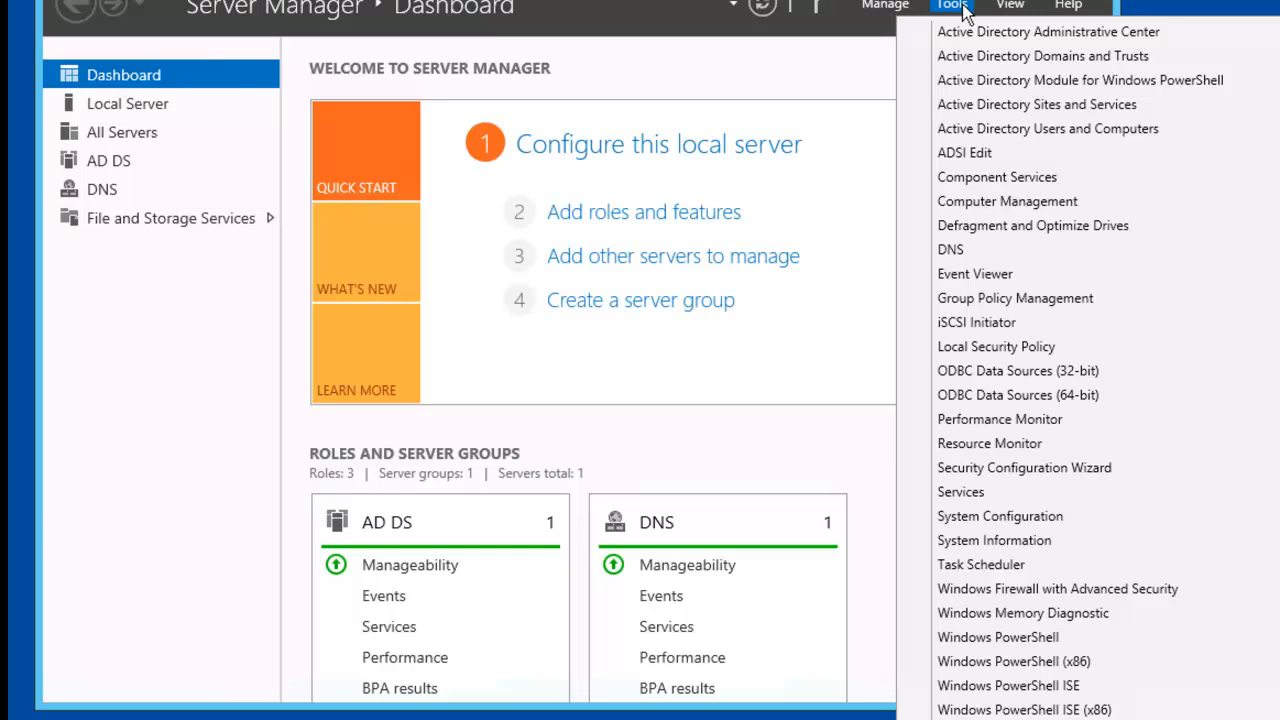
Launch Group Policy Management, expand down to the PRACTICELABS.COM domain, and dismiss the GPO link warning.
{"action": "left_click", "coordinate": [1107, 299]}
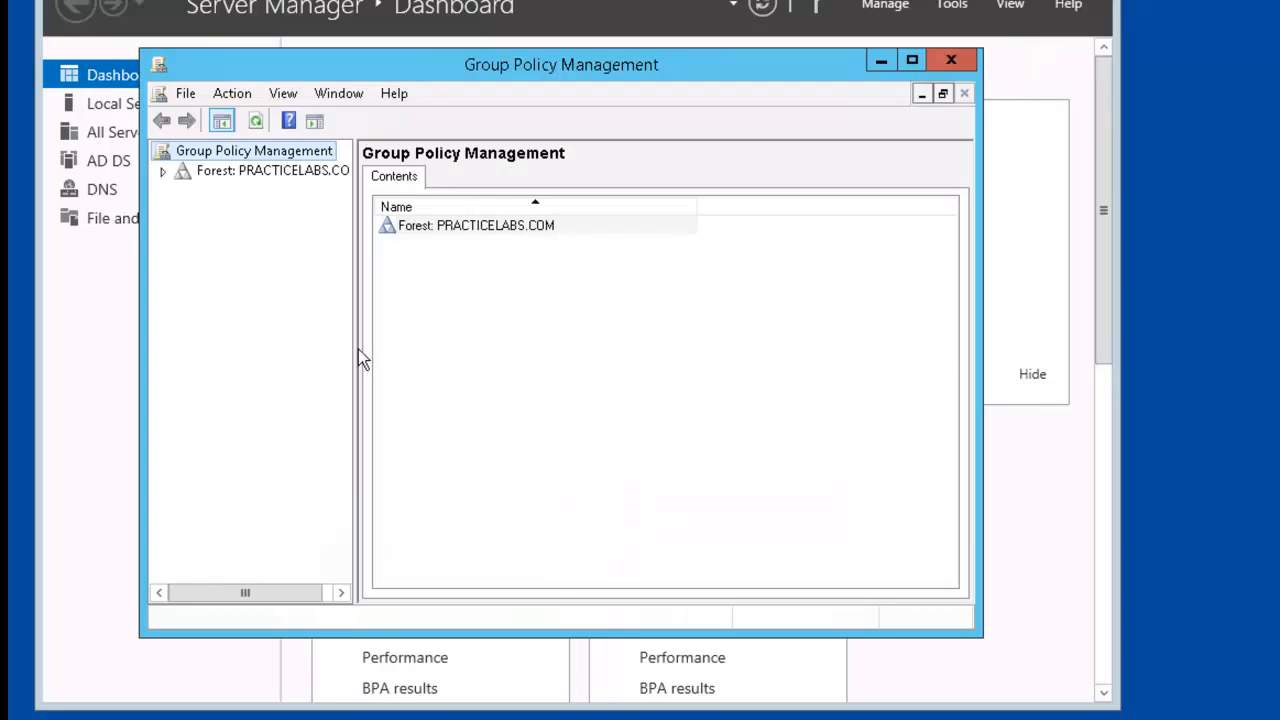
{"action": "left_click", "coordinate": [163, 172]}
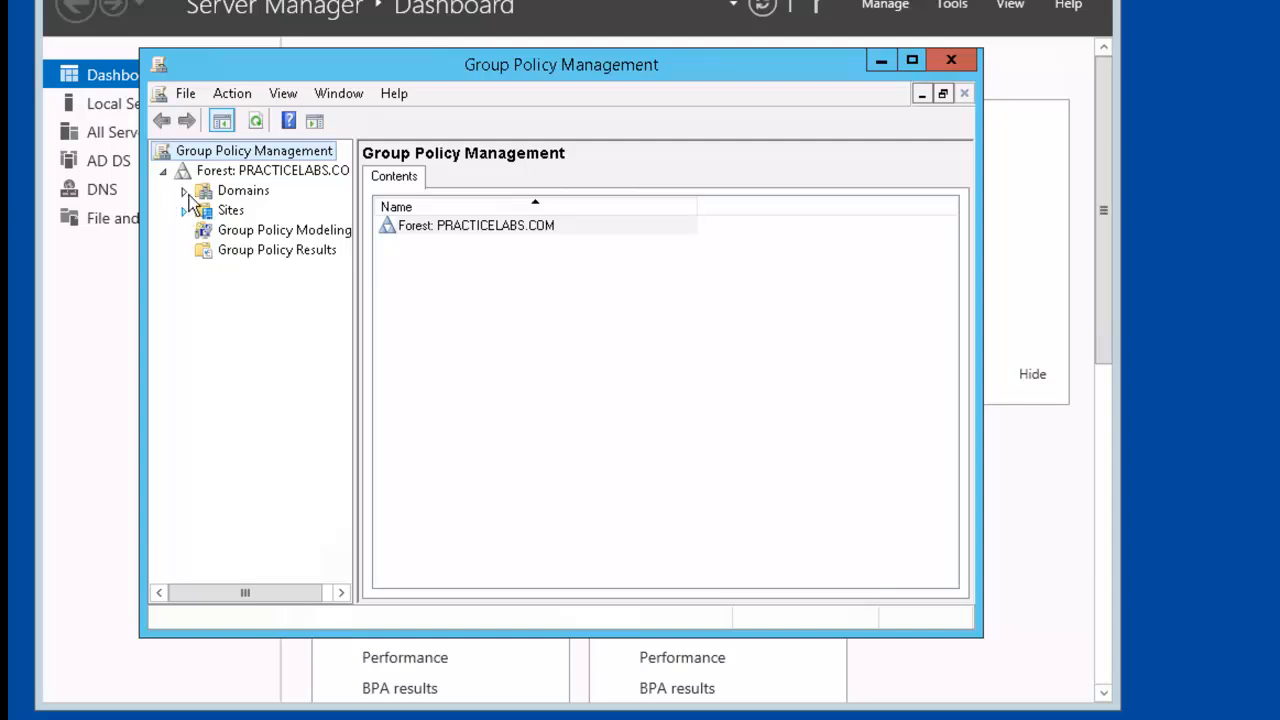
{"action": "left_click", "coordinate": [183, 191]}
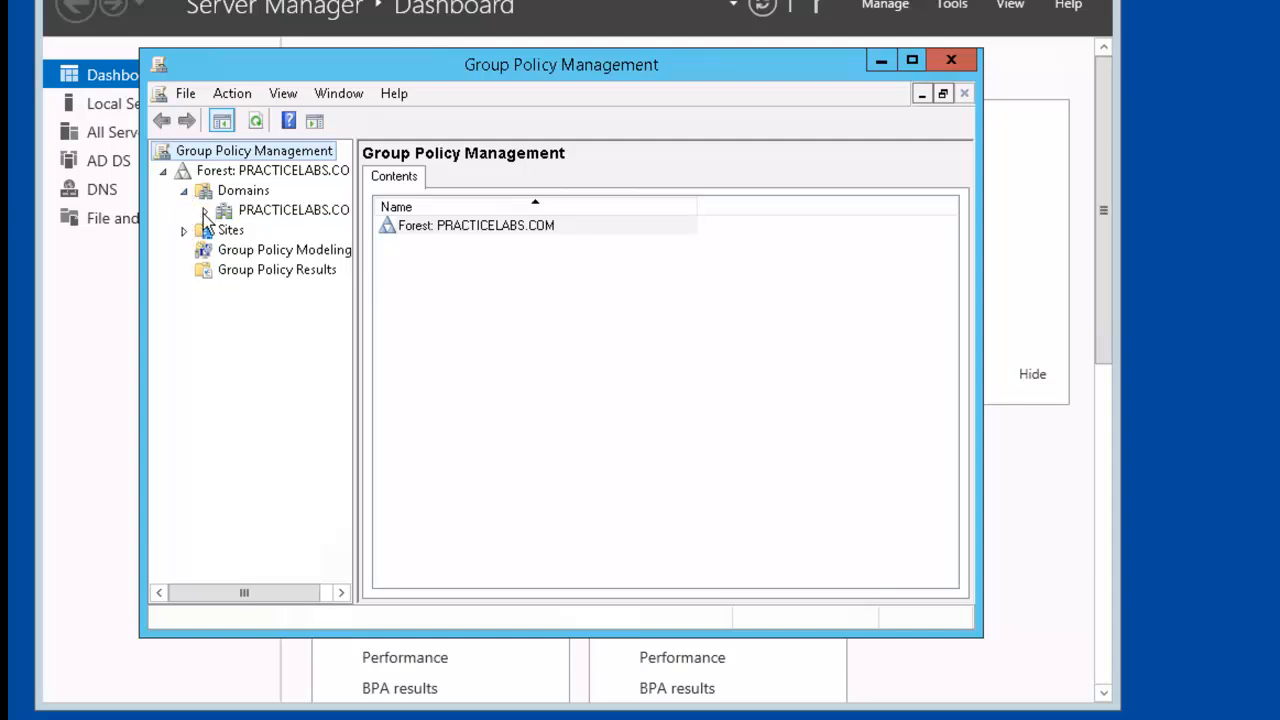
{"action": "left_click", "coordinate": [205, 212]}
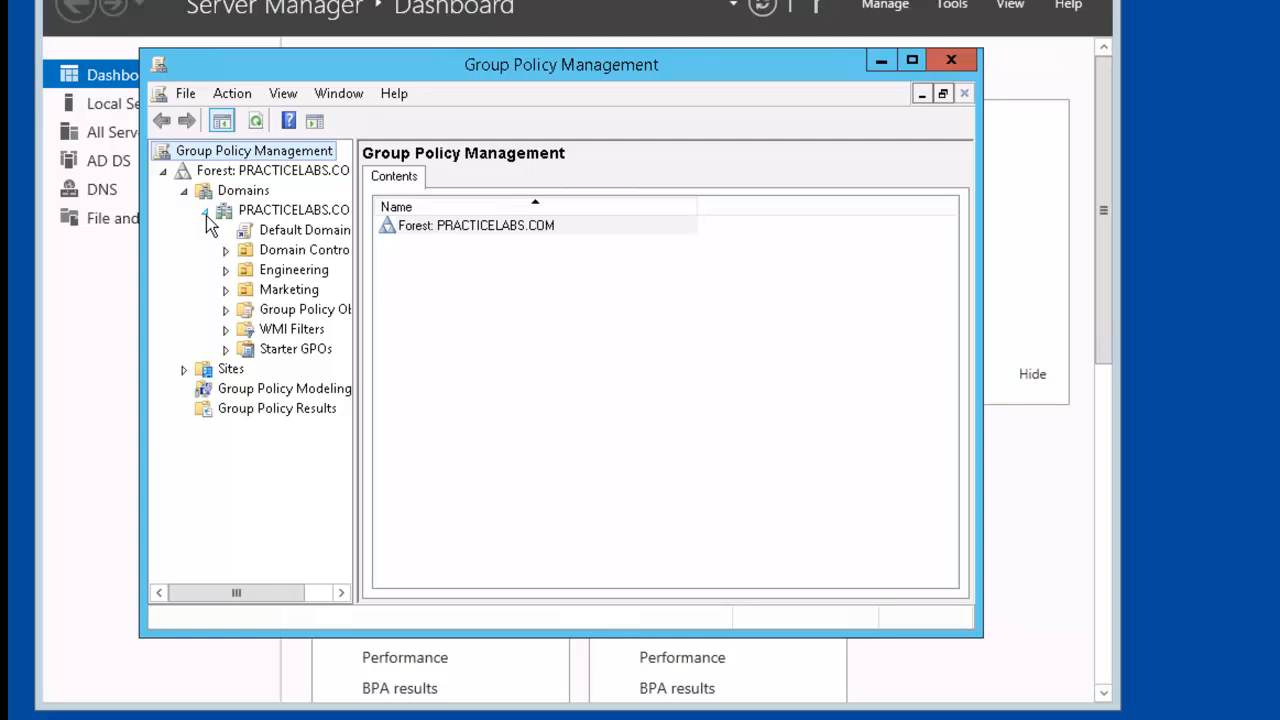
{"action": "left_click", "coordinate": [291, 233]}
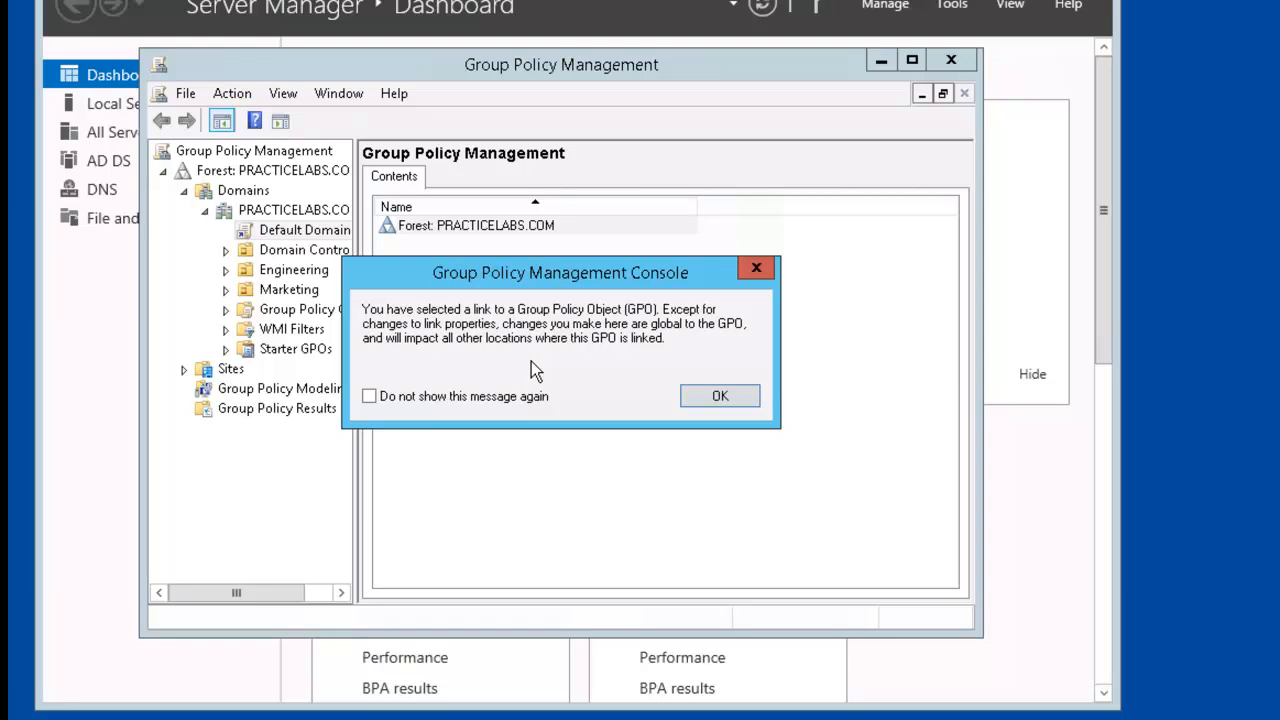
{"action": "left_click", "coordinate": [717, 397]}
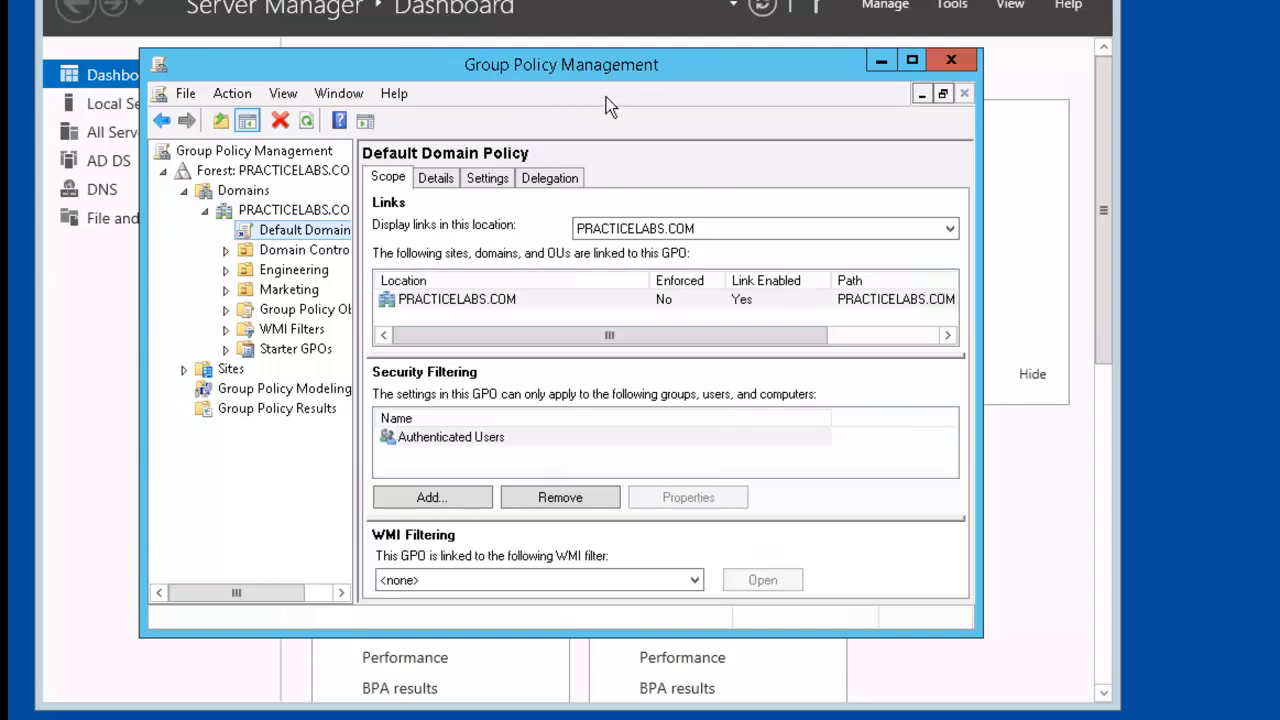
Expand Group Policy Objects and select Default Domain Policy.
{"action": "left_click", "coordinate": [308, 313]}
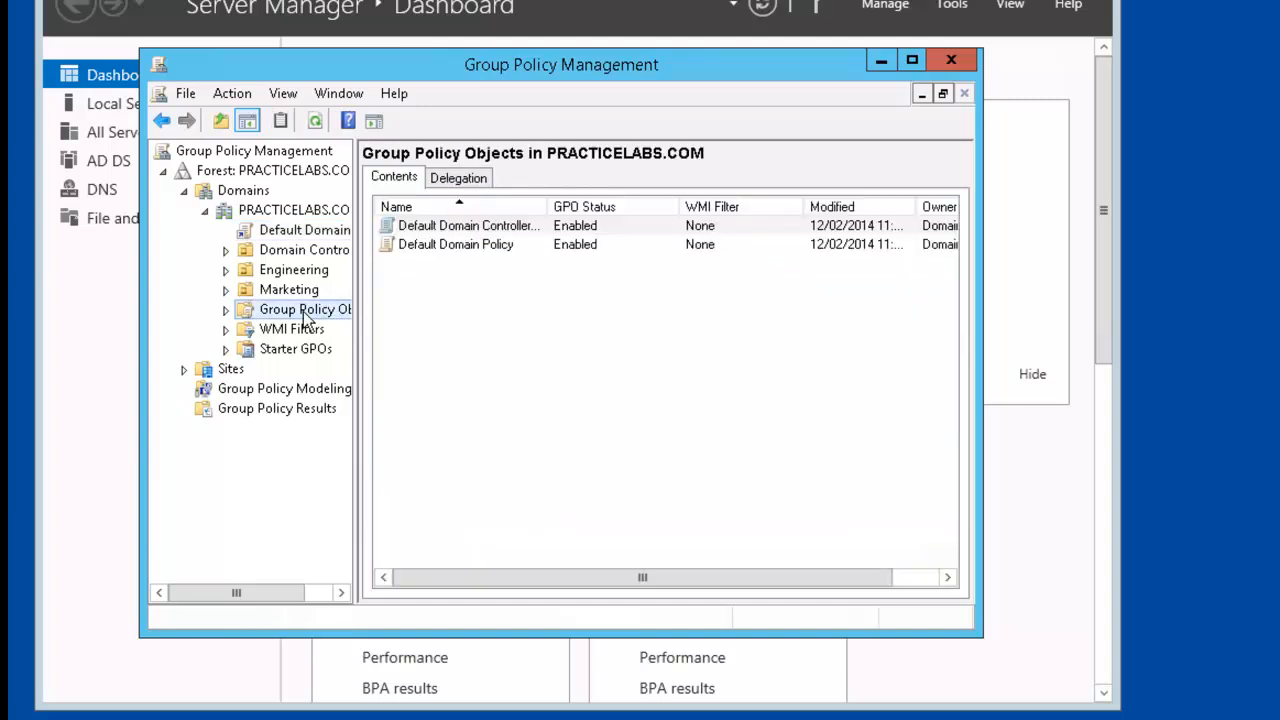
{"action": "left_click", "coordinate": [224, 311]}
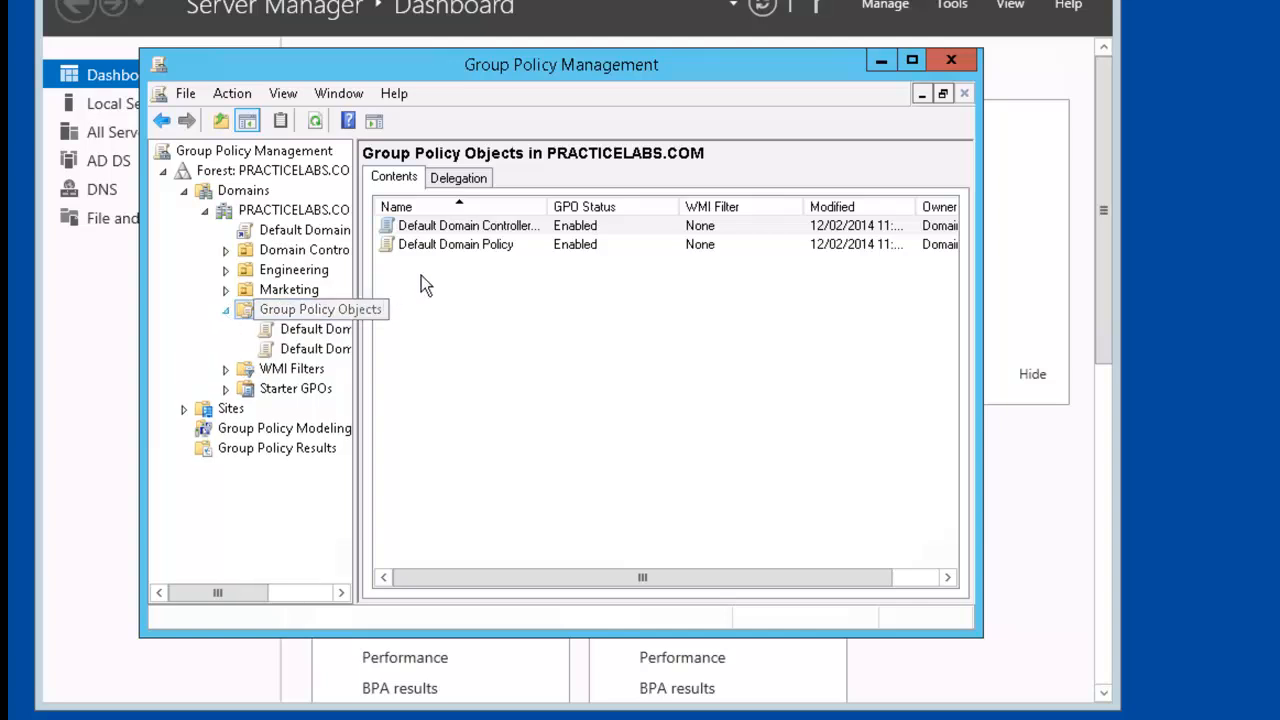
{"action": "left_click", "coordinate": [522, 244]}
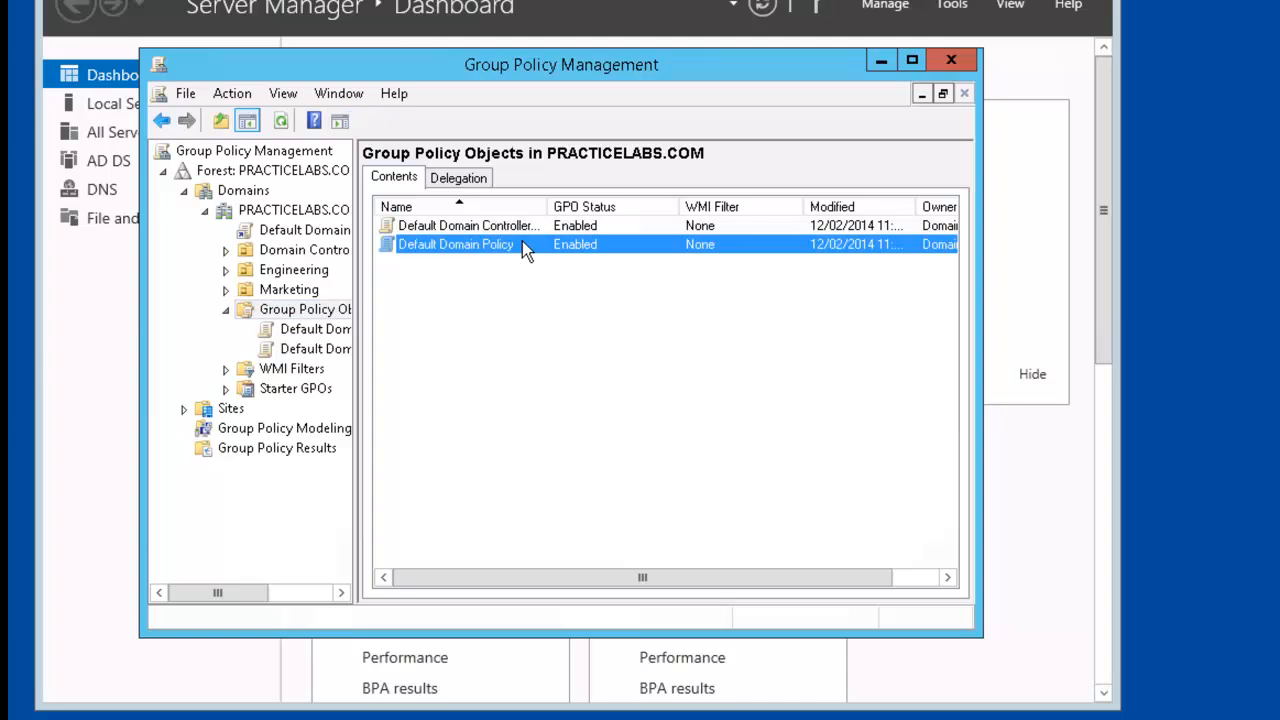
Edit Default Domain Policy and open Computer Configuration's Windows Settings > Security Settings > Restricted Groups.
{"action": "right_click", "coordinate": [522, 247]}
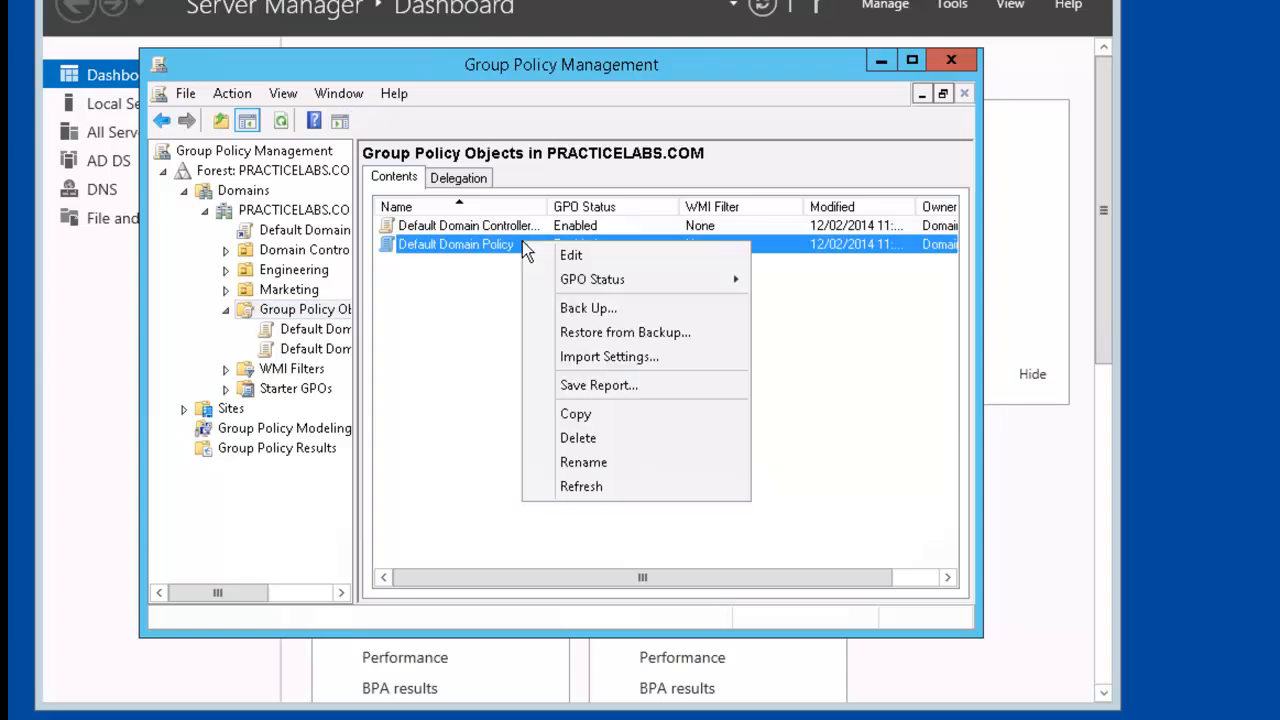
{"action": "left_click", "coordinate": [598, 255]}
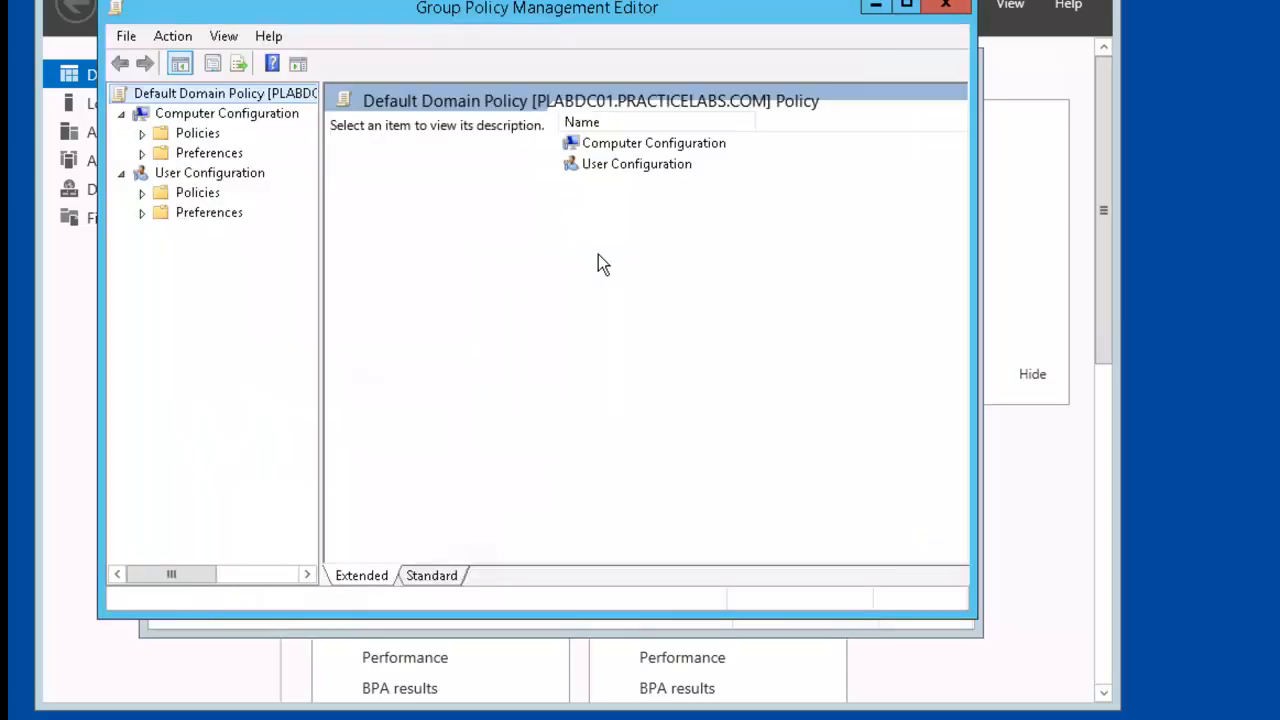
{"action": "left_click", "coordinate": [142, 135]}
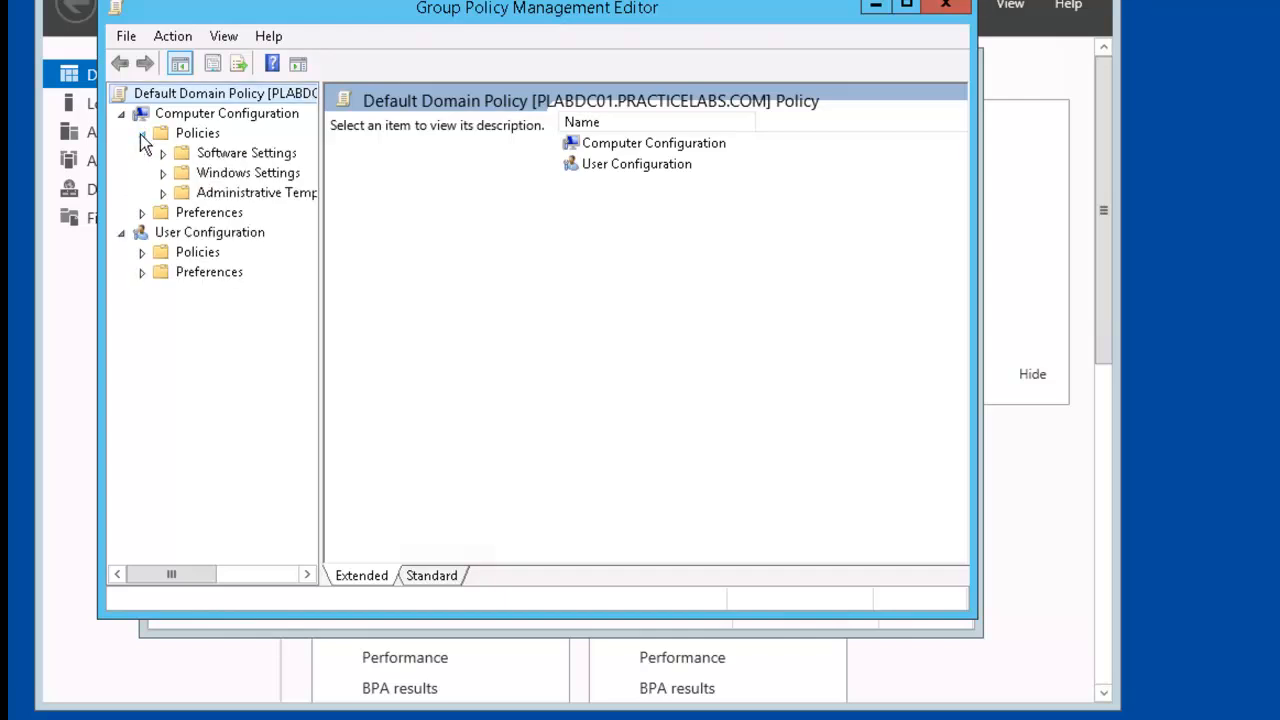
{"action": "left_click", "coordinate": [162, 172]}
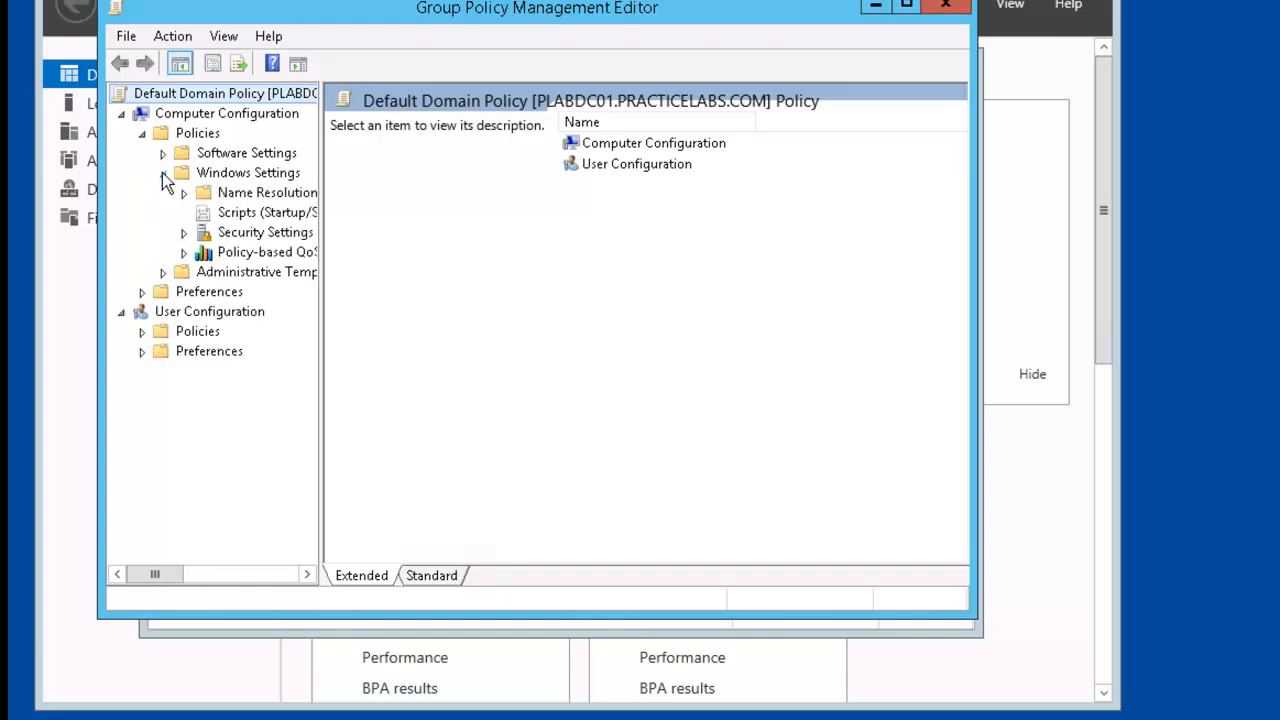
{"action": "left_click", "coordinate": [183, 234]}
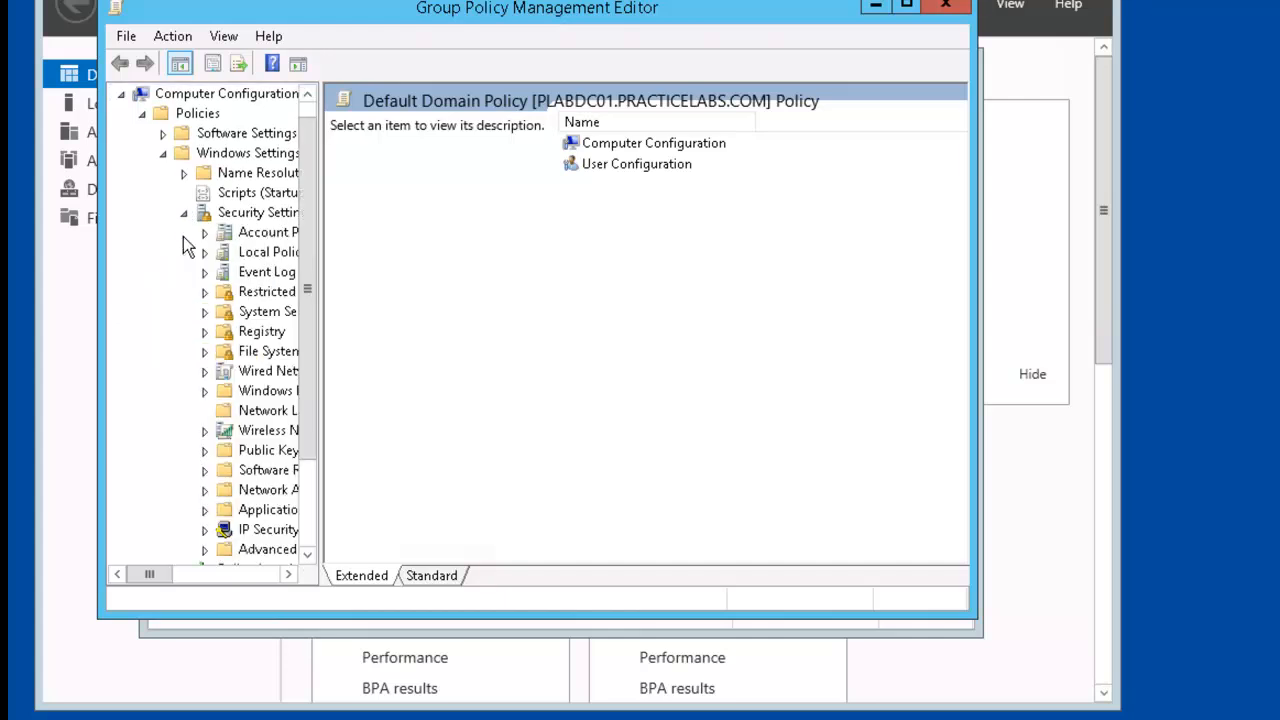
{"action": "left_click", "coordinate": [250, 212]}
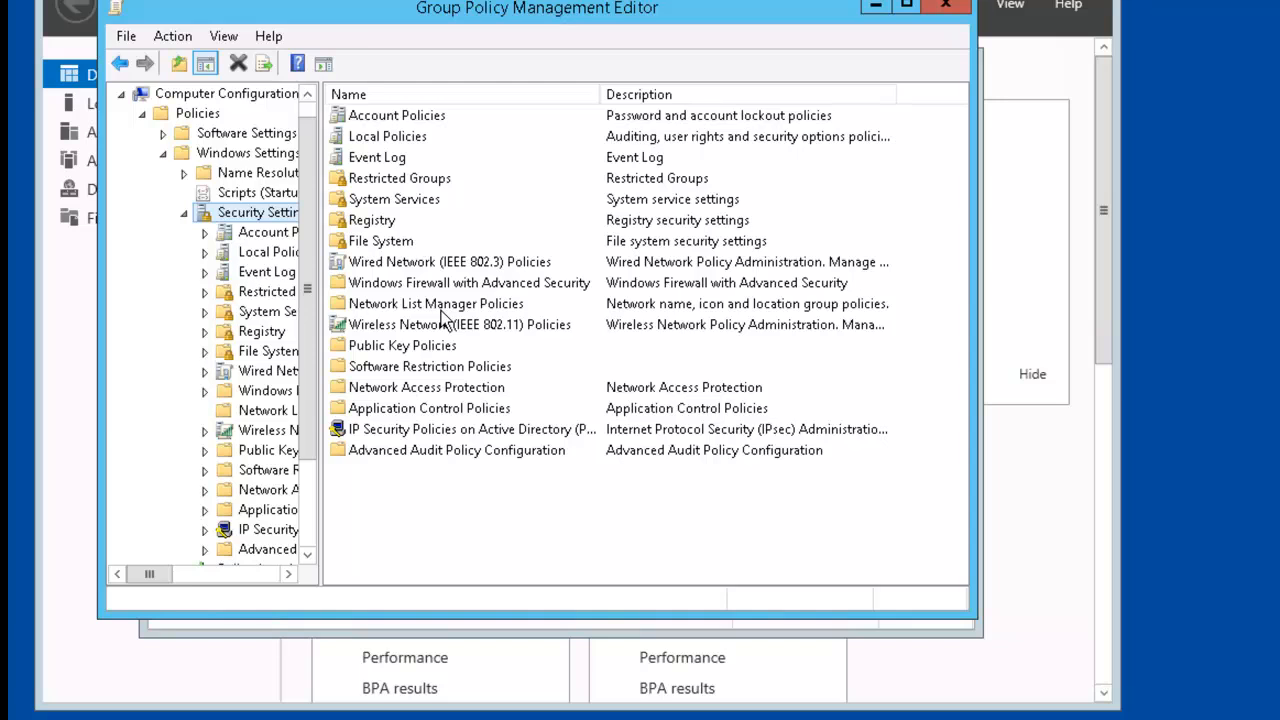
{"action": "left_click", "coordinate": [458, 180]}
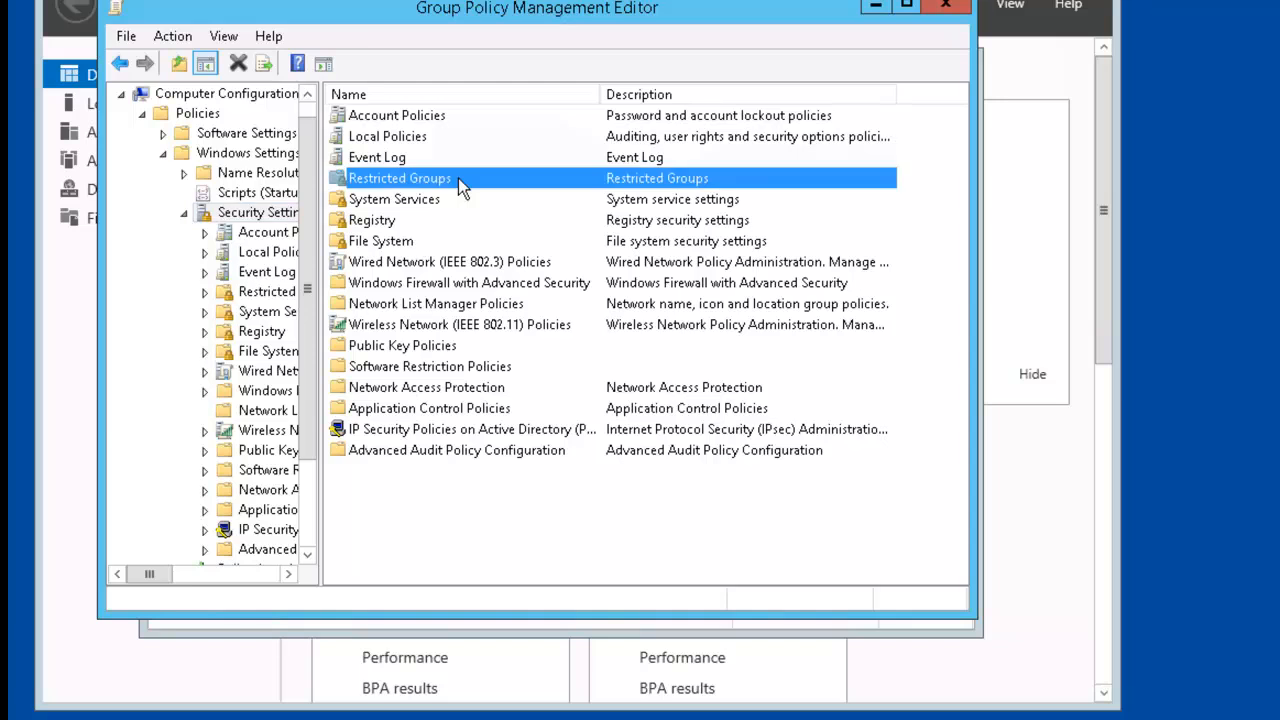
{"action": "double_click", "coordinate": [458, 180]}
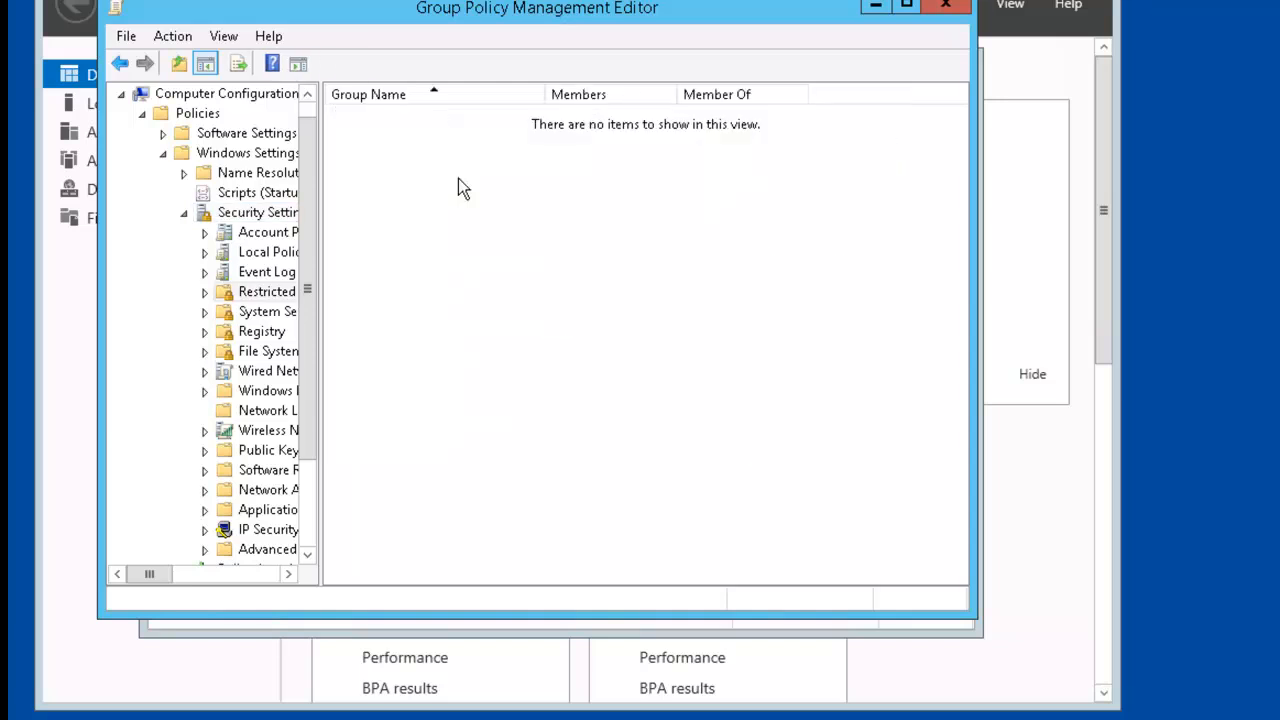
Add 'PRACTICELABS\Domain Admins' as a new restricted group.
{"action": "right_click", "coordinate": [462, 188]}
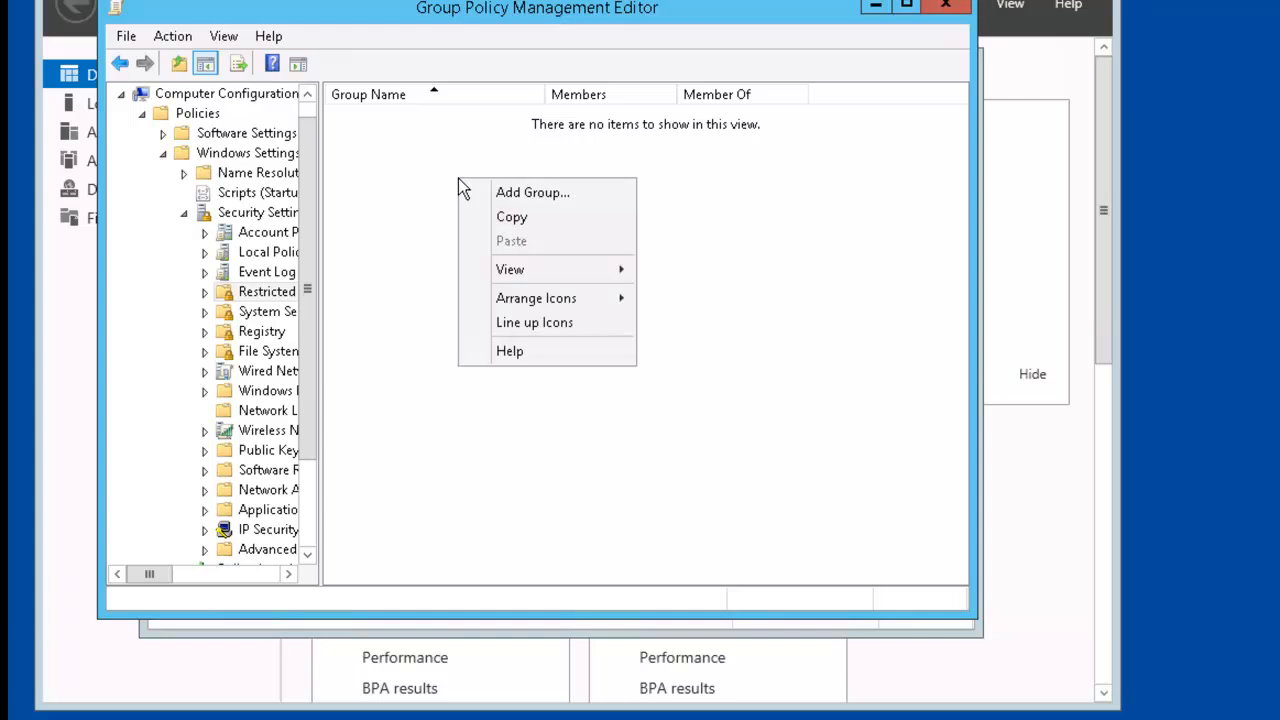
{"action": "left_click", "coordinate": [572, 194]}
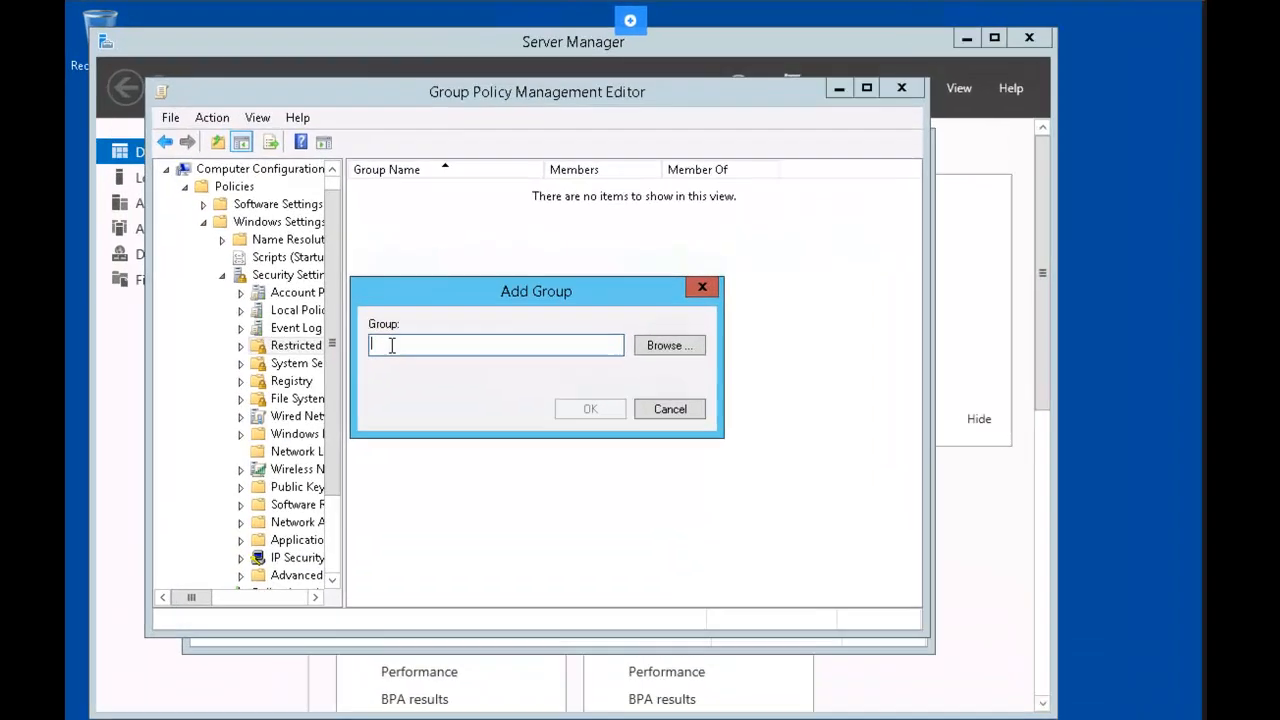
{"action": "type", "text": "PRA"}
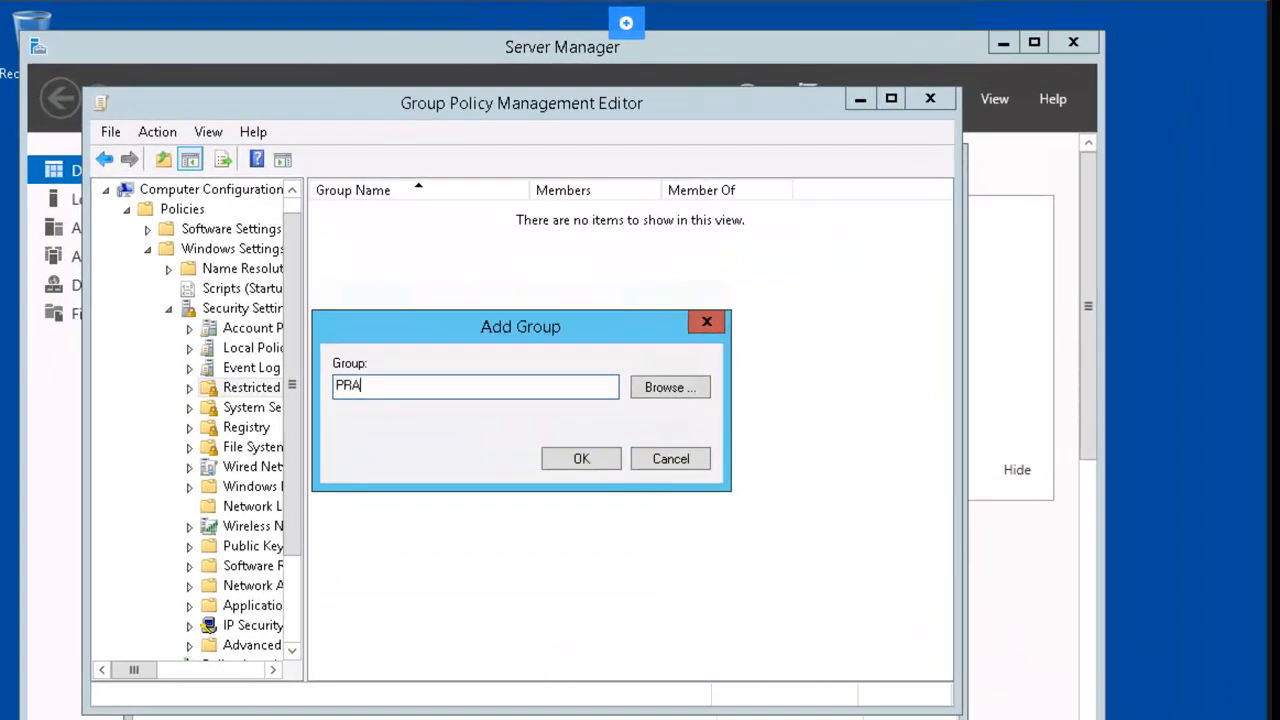
{"action": "type", "text": "CTICELABS\\Domain Admin"}
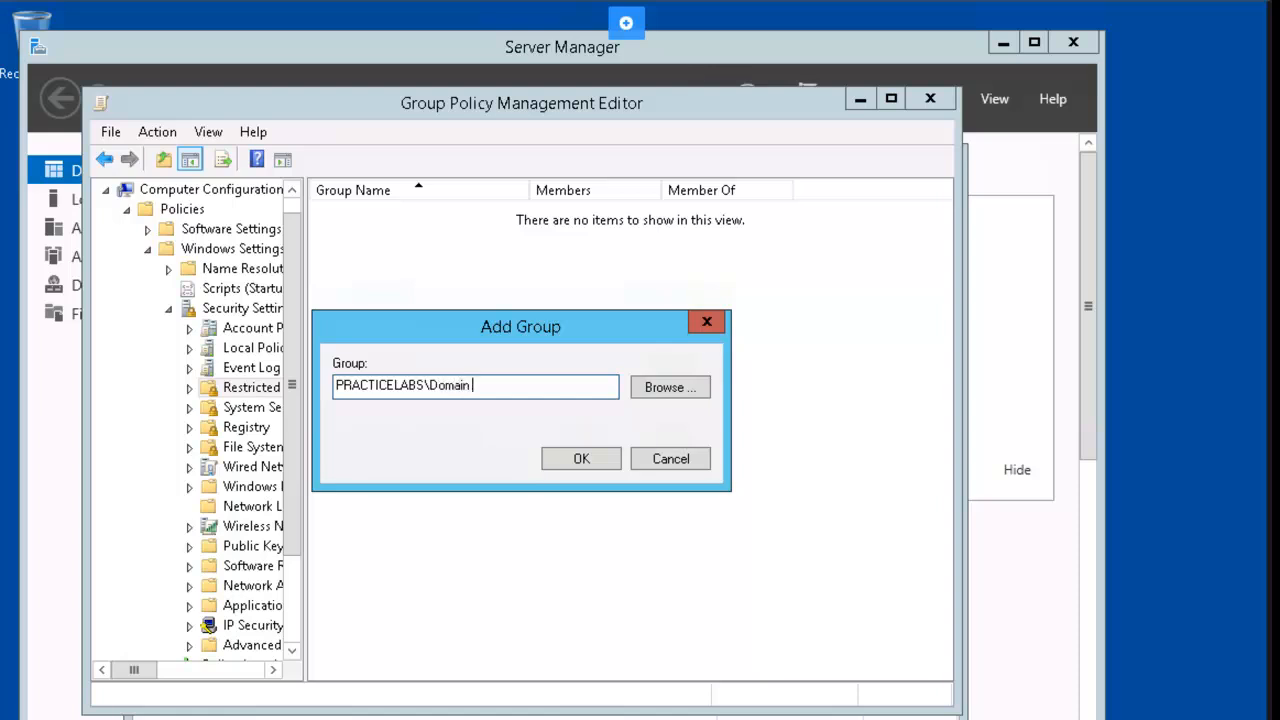
{"action": "type", "text": "s"}
{"action": "left_click", "coordinate": [561, 457]}
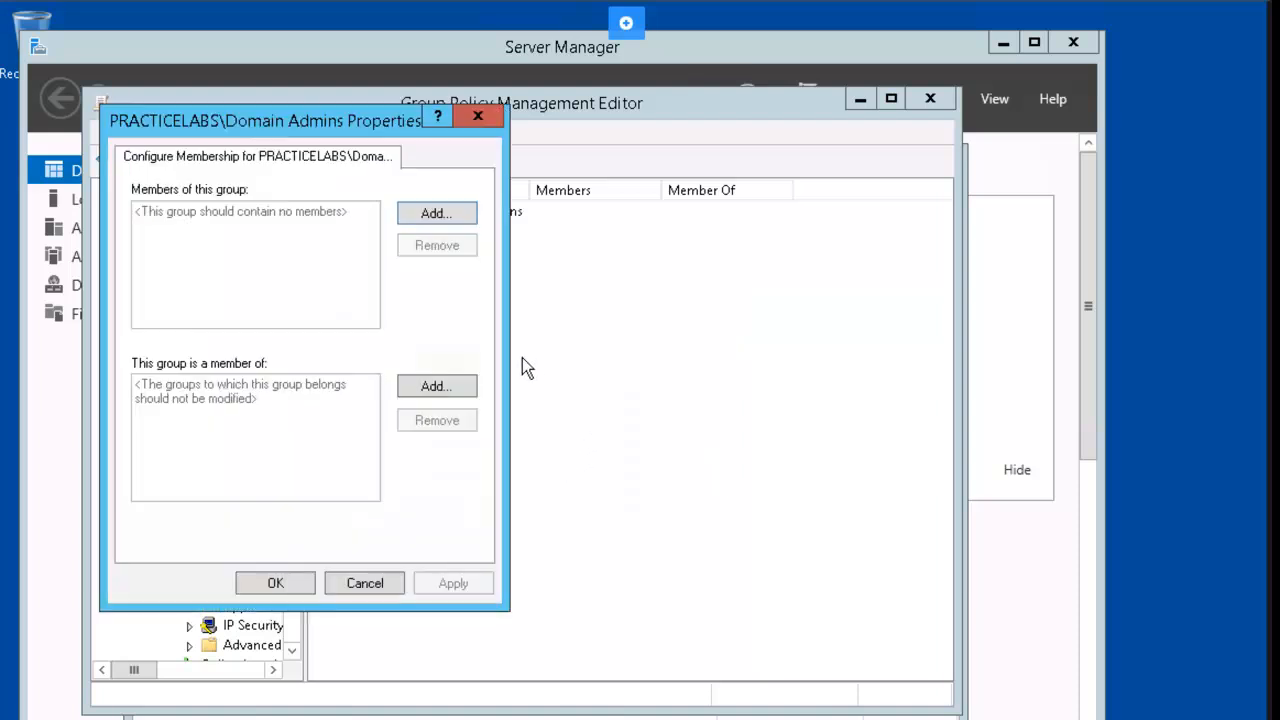
Find and select the Administrator account as a Domain Admins member via the advanced search.
{"action": "left_click", "coordinate": [453, 213]}
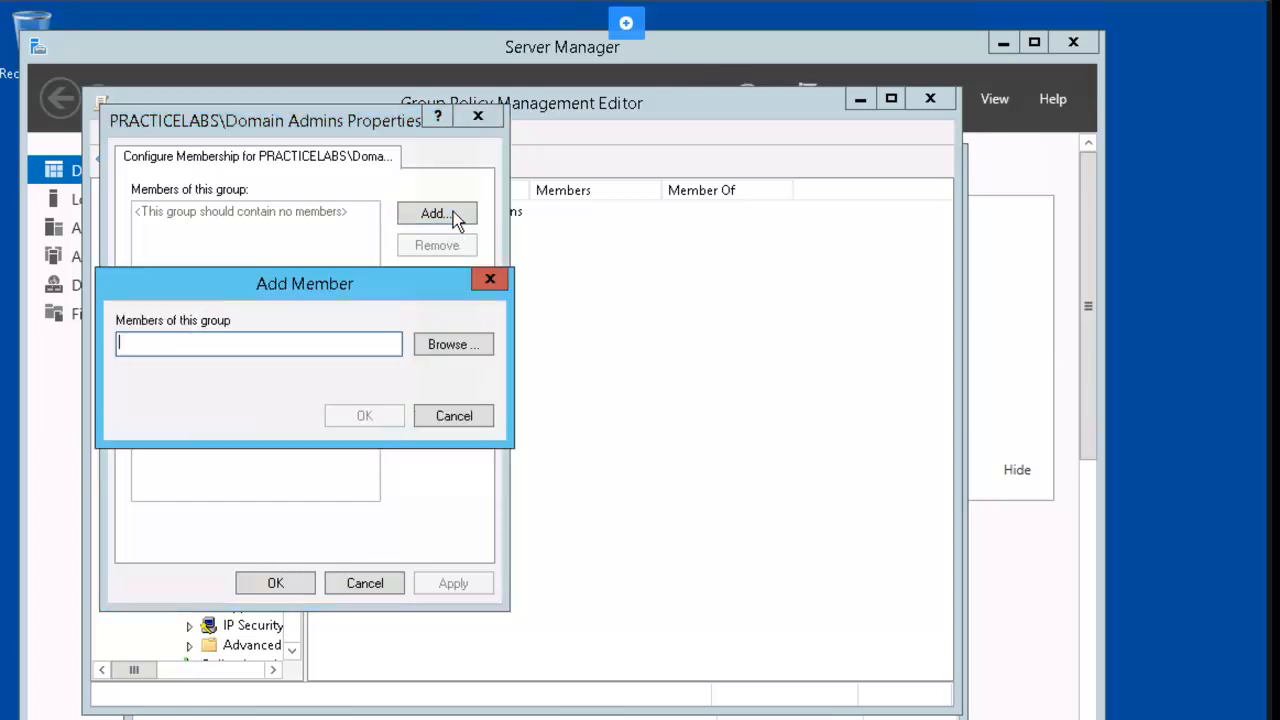
{"action": "left_click", "coordinate": [447, 345]}
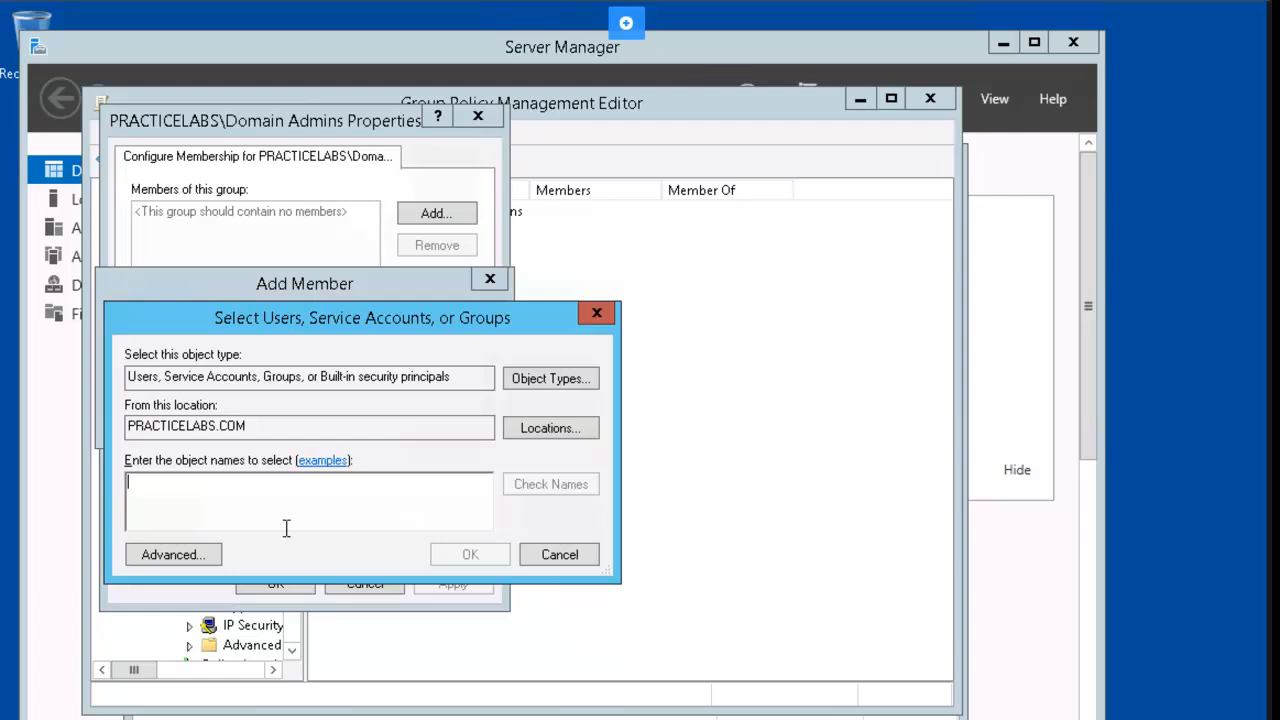
{"action": "left_click", "coordinate": [183, 558]}
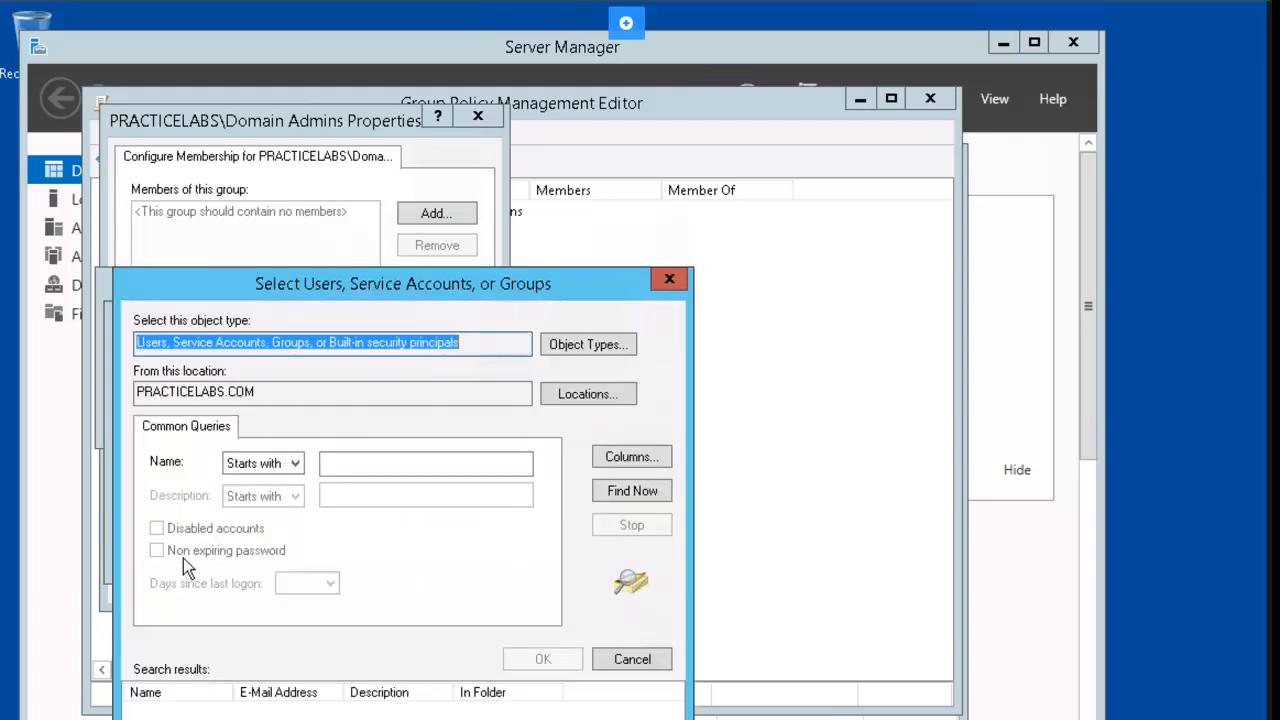
{"action": "left_click", "coordinate": [632, 490]}
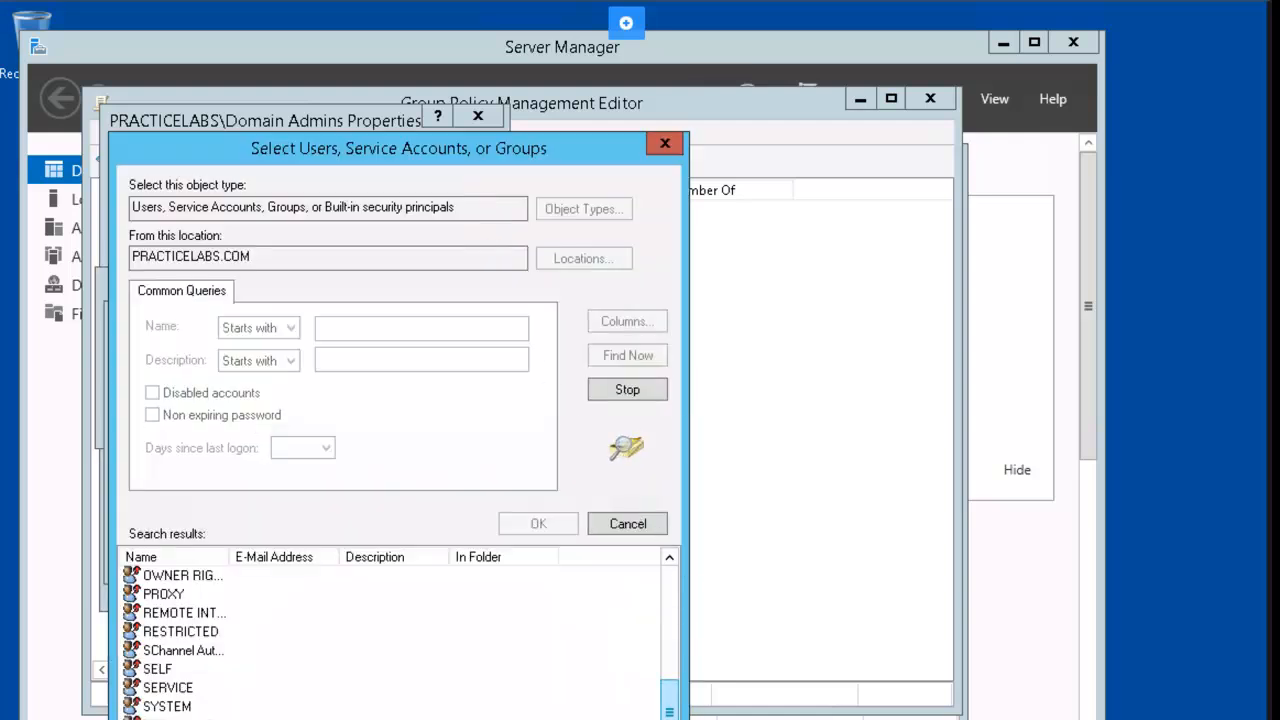
{"action": "left_click_drag", "start_coordinate": [668, 712], "coordinate": [676, 564]}
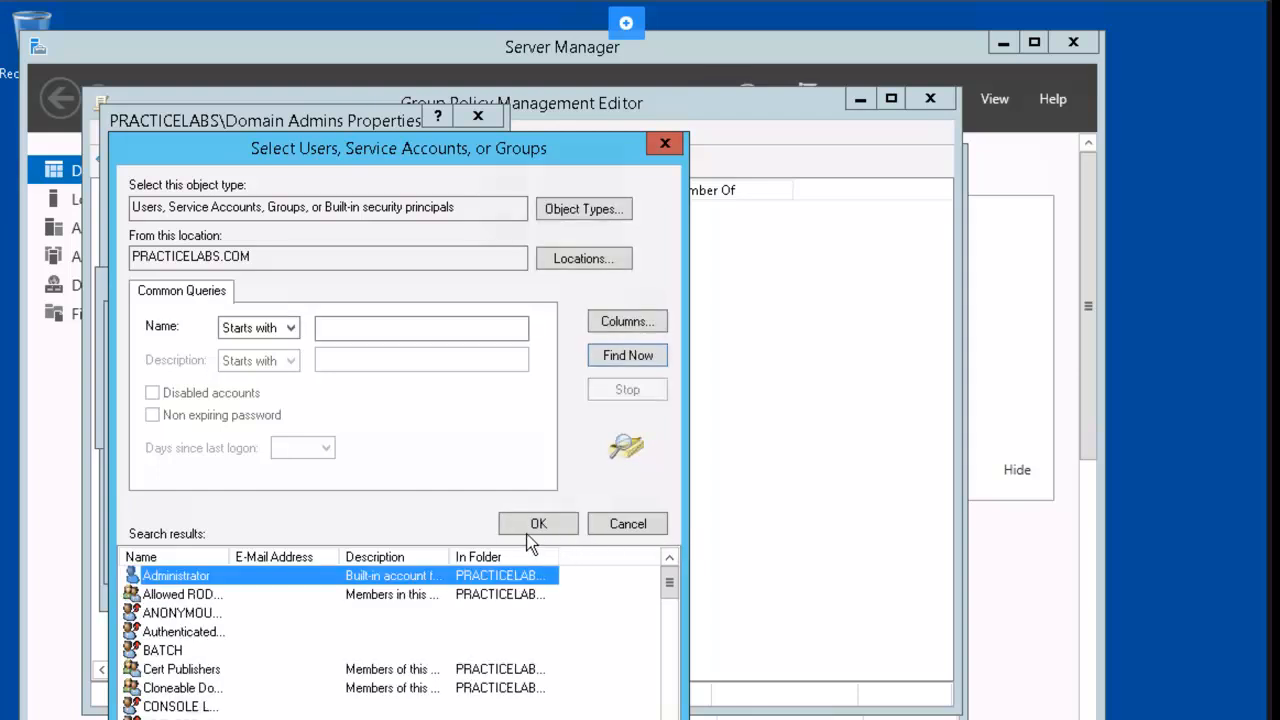
{"action": "left_click", "coordinate": [539, 532]}
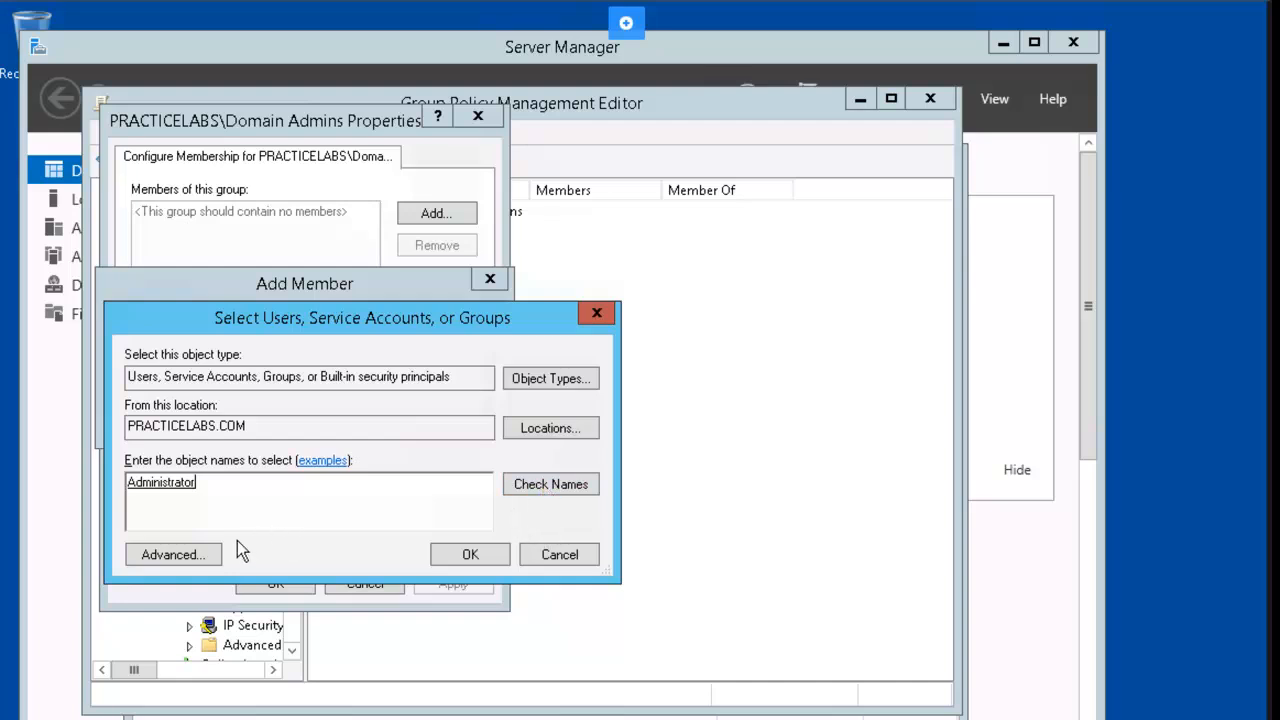
Search the domain again and add a domain user account to the selection.
{"action": "left_click", "coordinate": [209, 554]}
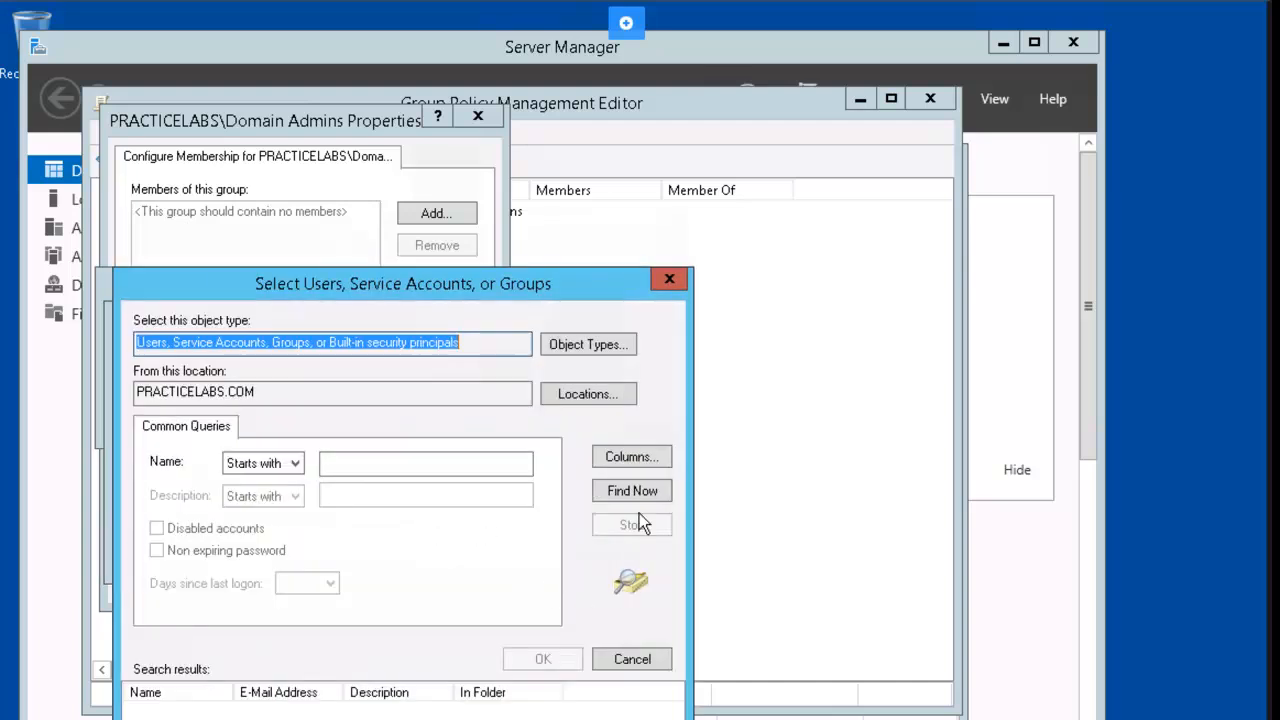
{"action": "left_click", "coordinate": [650, 491]}
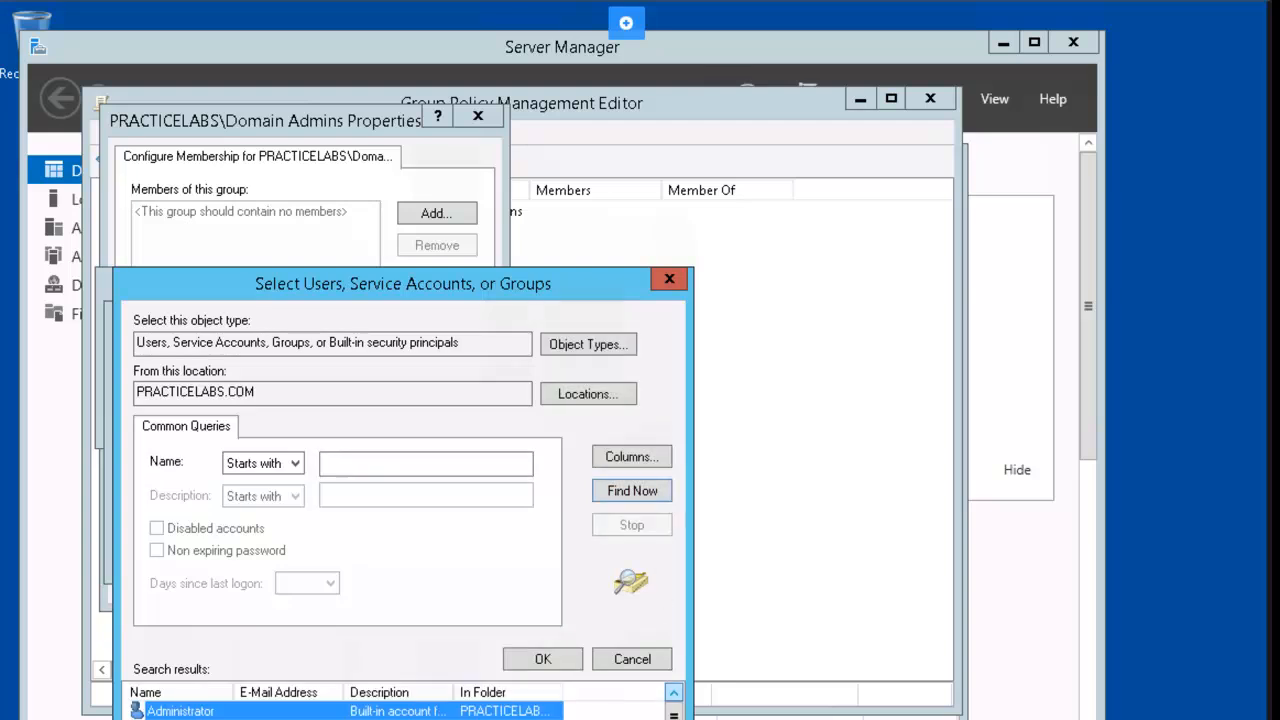
{"action": "scroll", "coordinate": [400, 710], "scroll_direction": "down", "scroll_amount": 3}
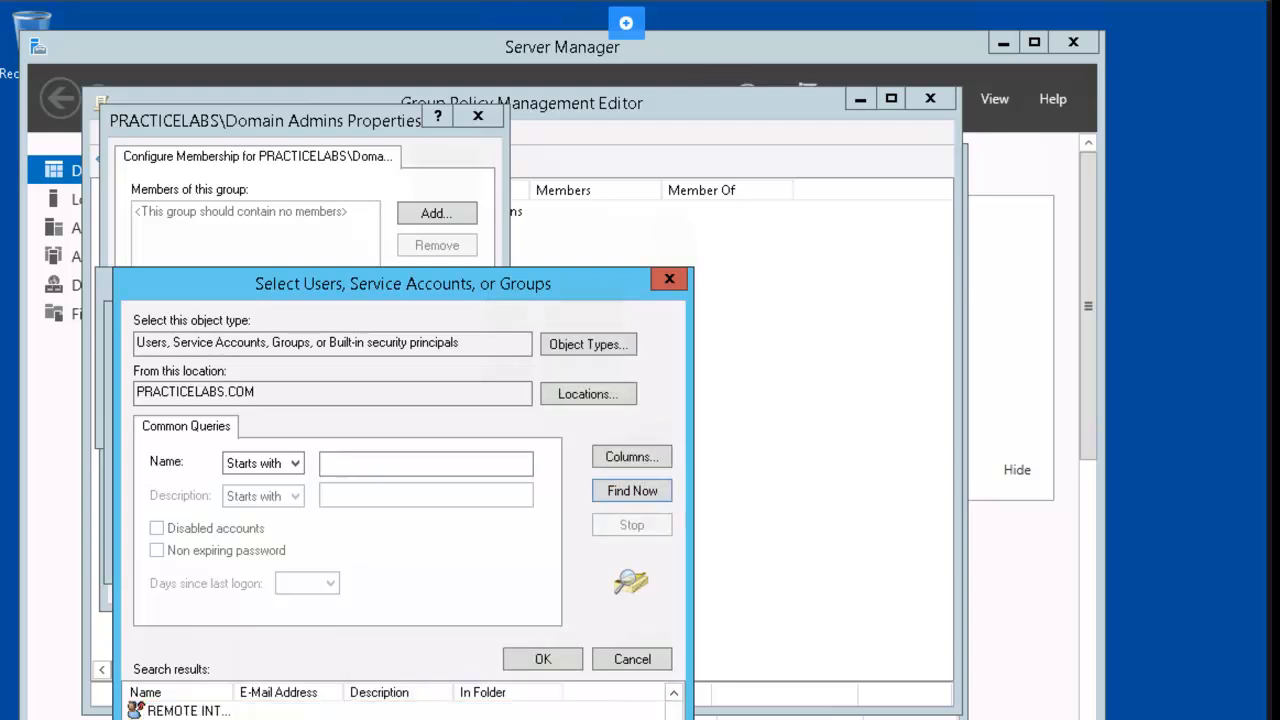
{"action": "scroll", "coordinate": [400, 710], "scroll_direction": "down", "scroll_amount": 2}
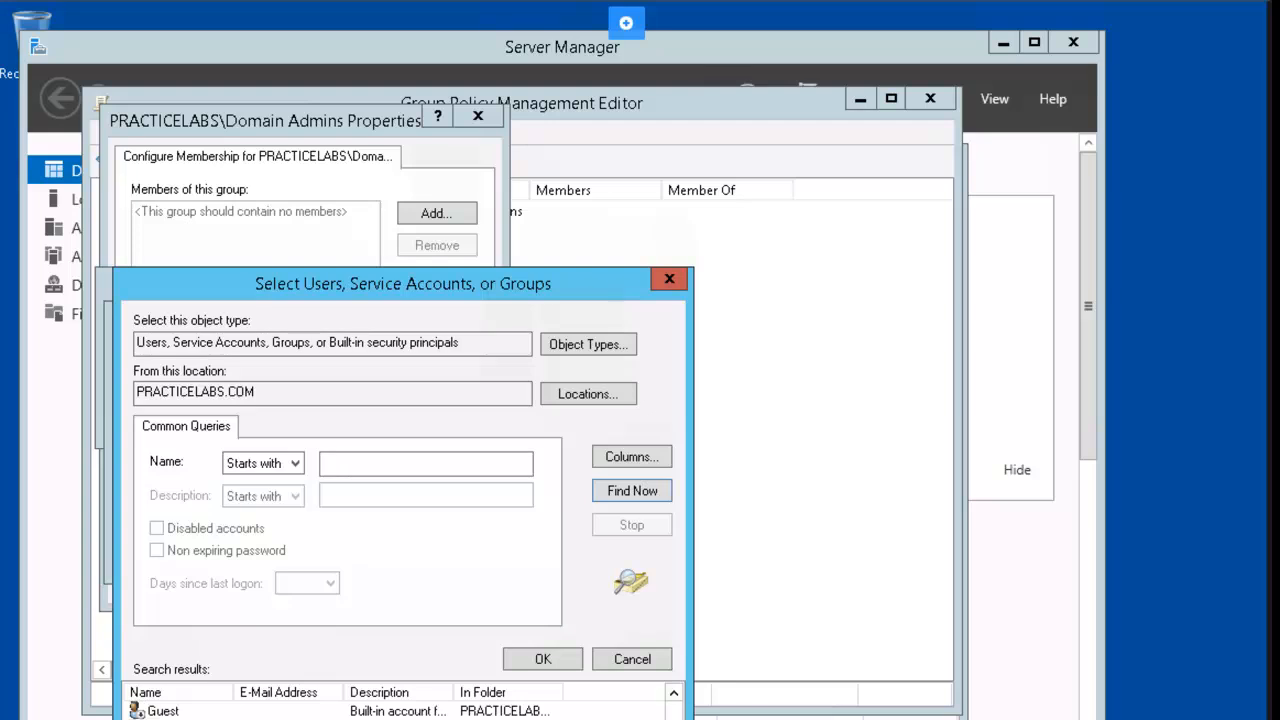
{"action": "left_click", "coordinate": [551, 665]}
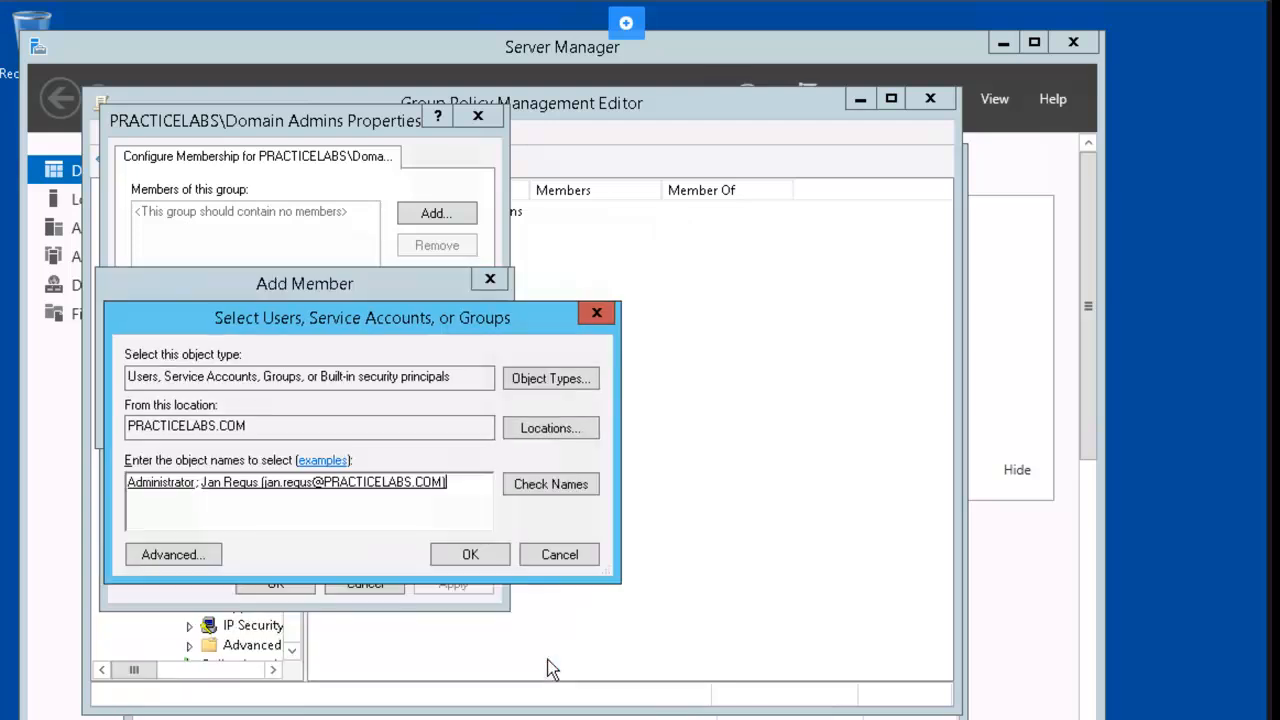
Clear the Administrator error and make the domain user the only Domain Admins member.
{"action": "left_click", "coordinate": [470, 554]}
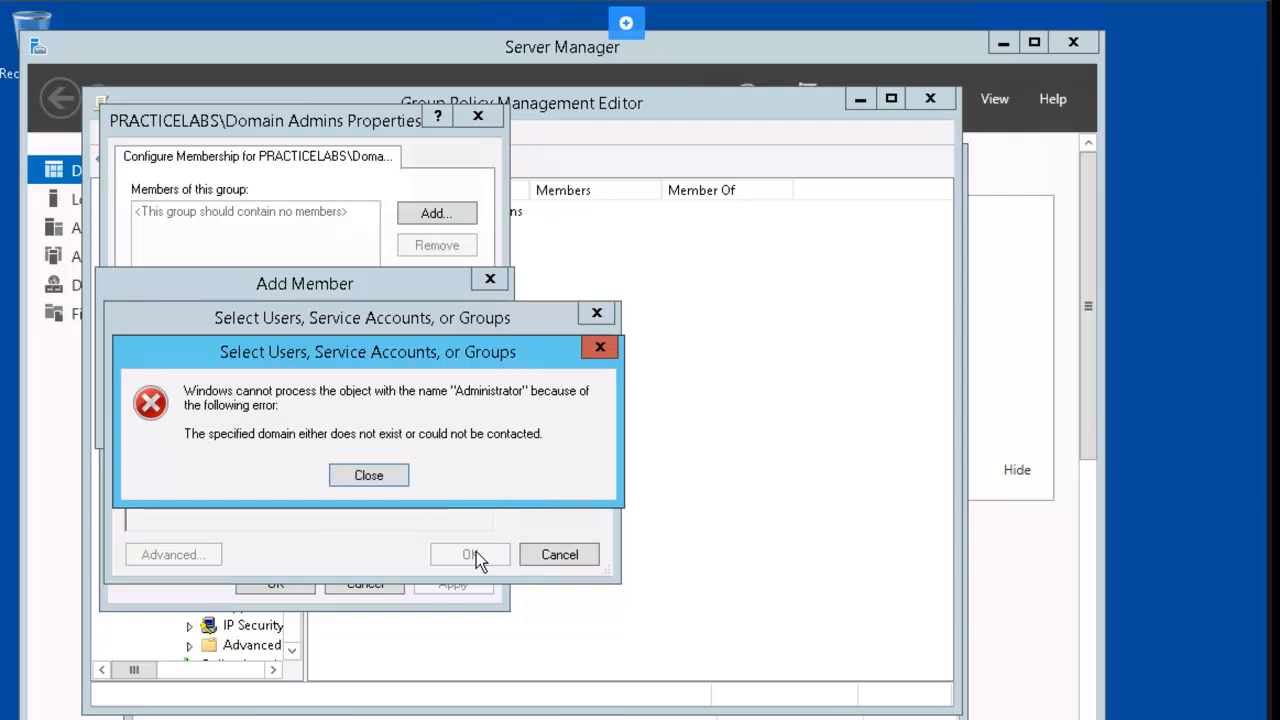
{"action": "key", "text": "Return"}
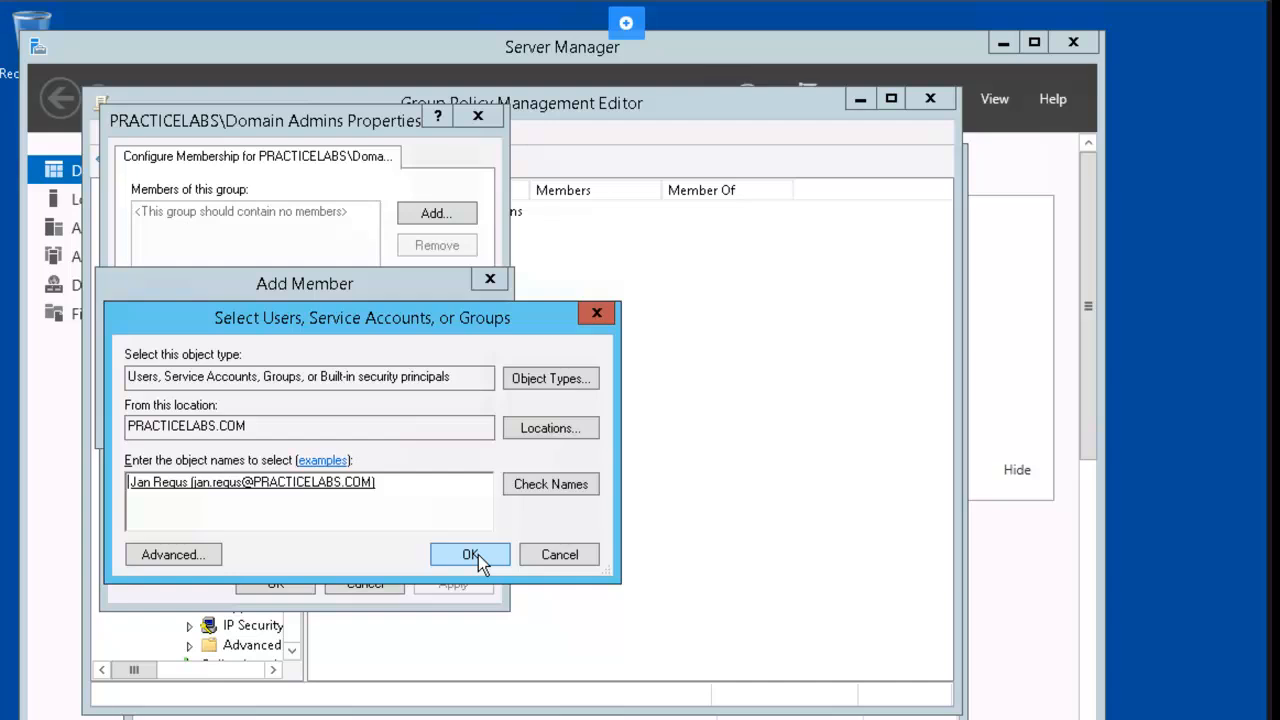
{"action": "left_click", "coordinate": [470, 555]}
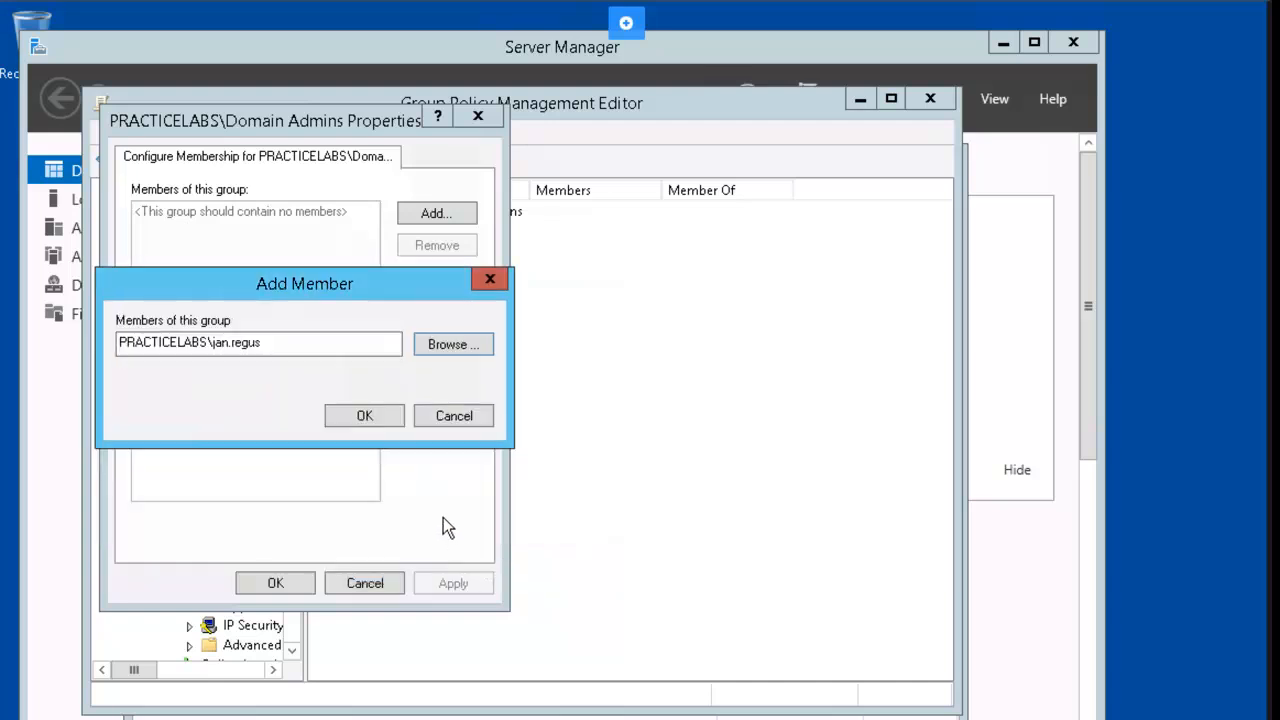
{"action": "left_click", "coordinate": [368, 421]}
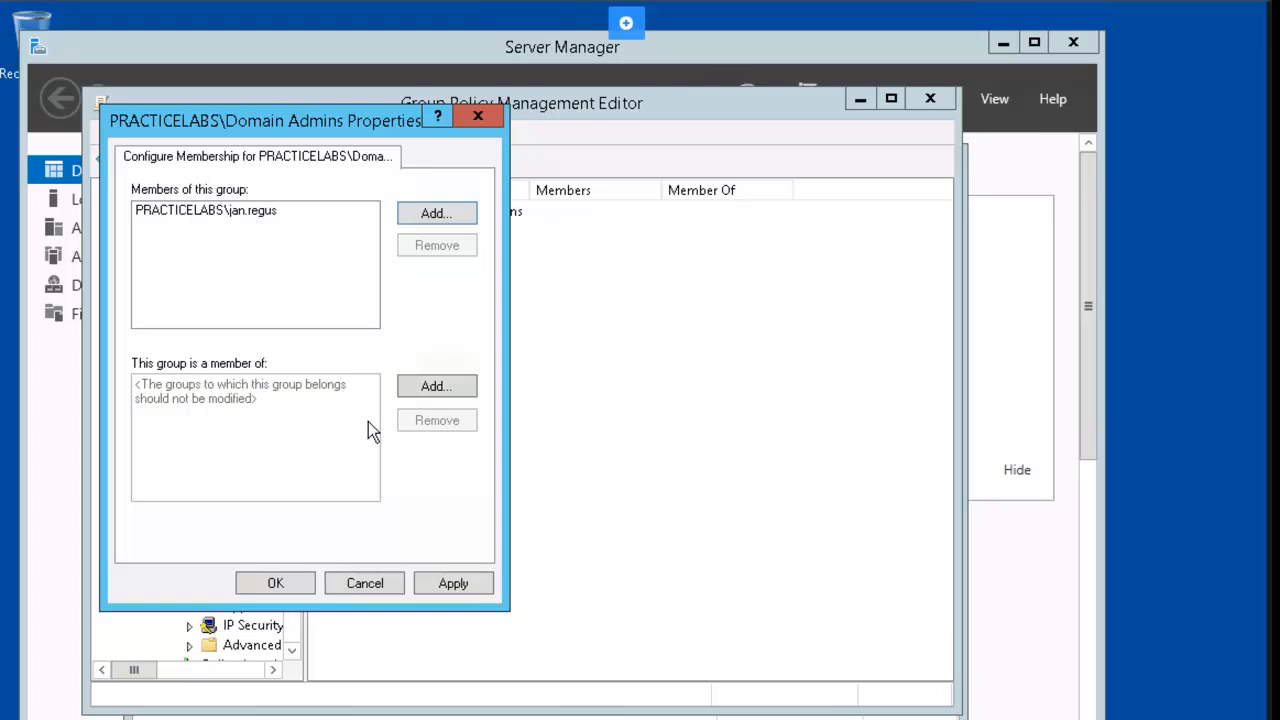
Save the Domain Admins membership and close the policy editor and Group Policy Management.
{"action": "left_click", "coordinate": [276, 582]}
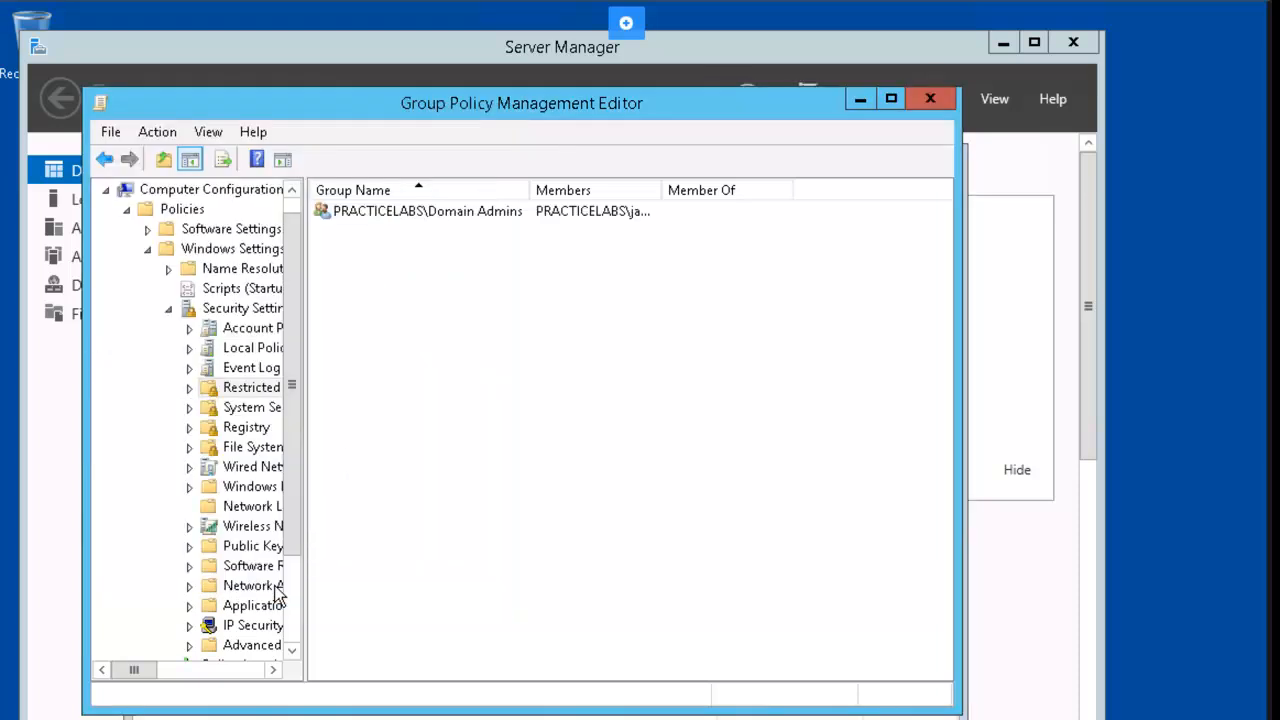
{"action": "left_click", "coordinate": [933, 100]}
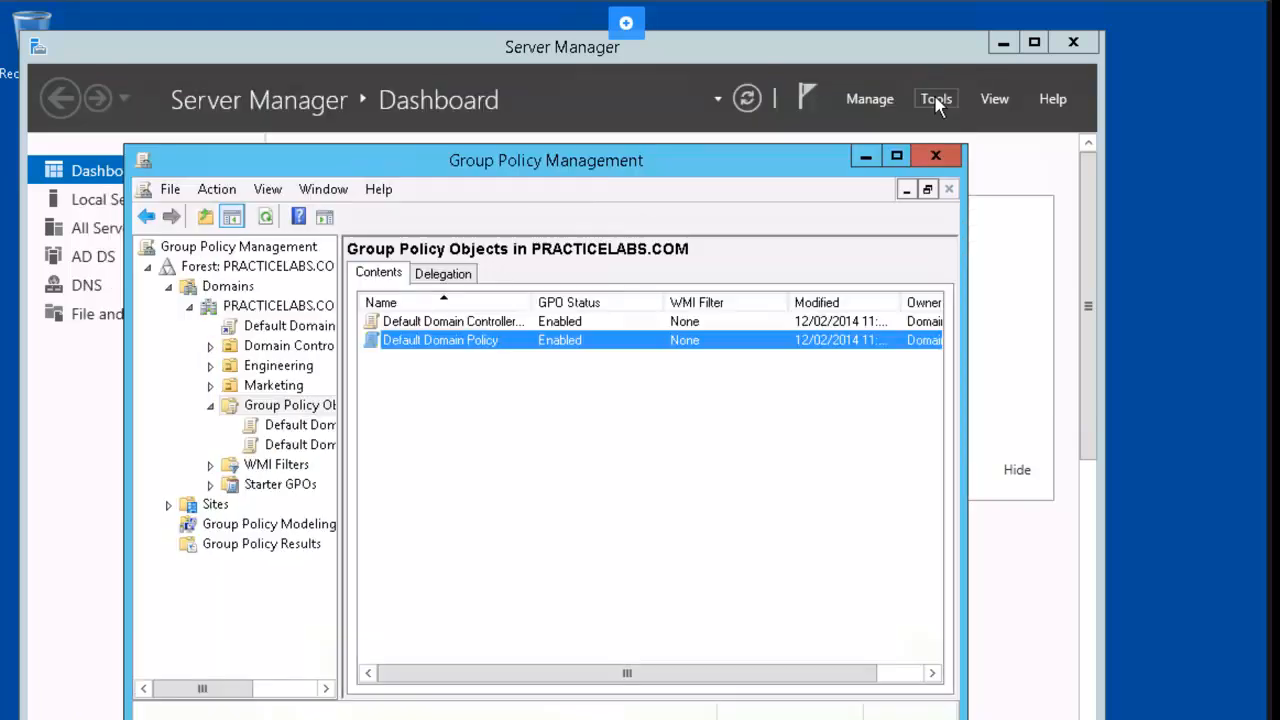
{"action": "left_click", "coordinate": [936, 157]}
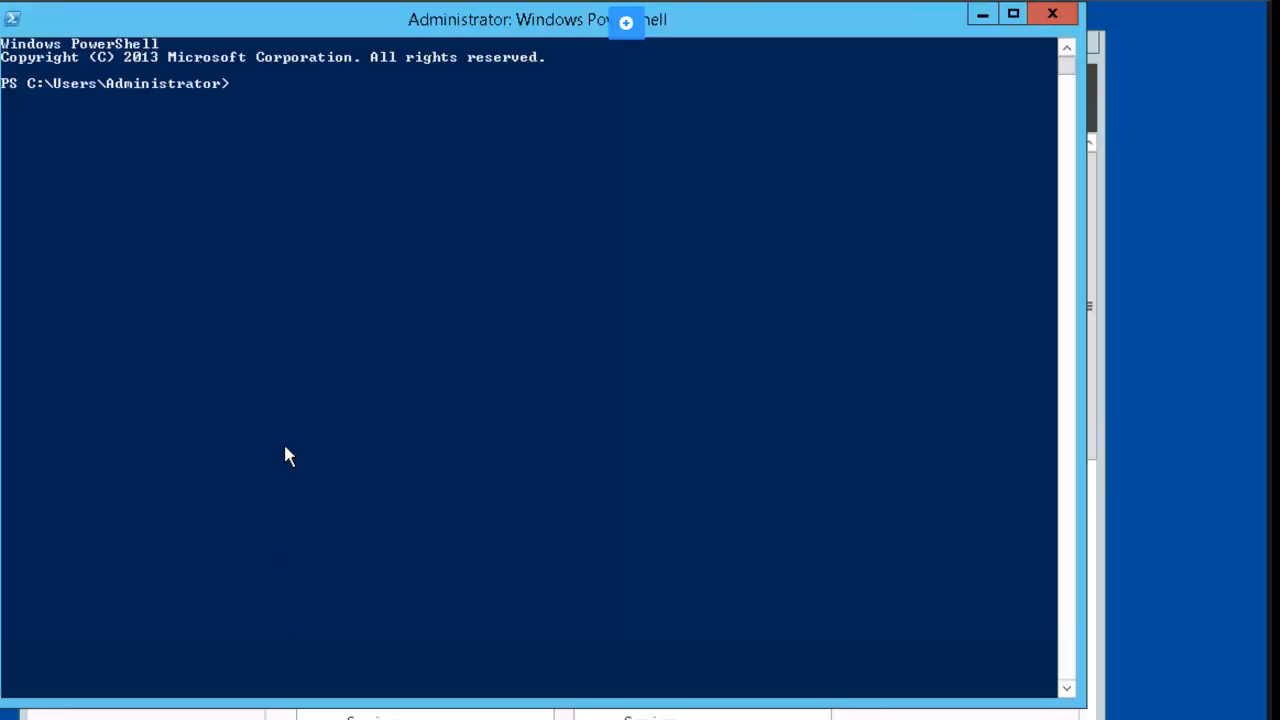
Run 'gpupdate /force' in PowerShell to apply the new policy immediately.
{"action": "type", "text": "gpupdat"}
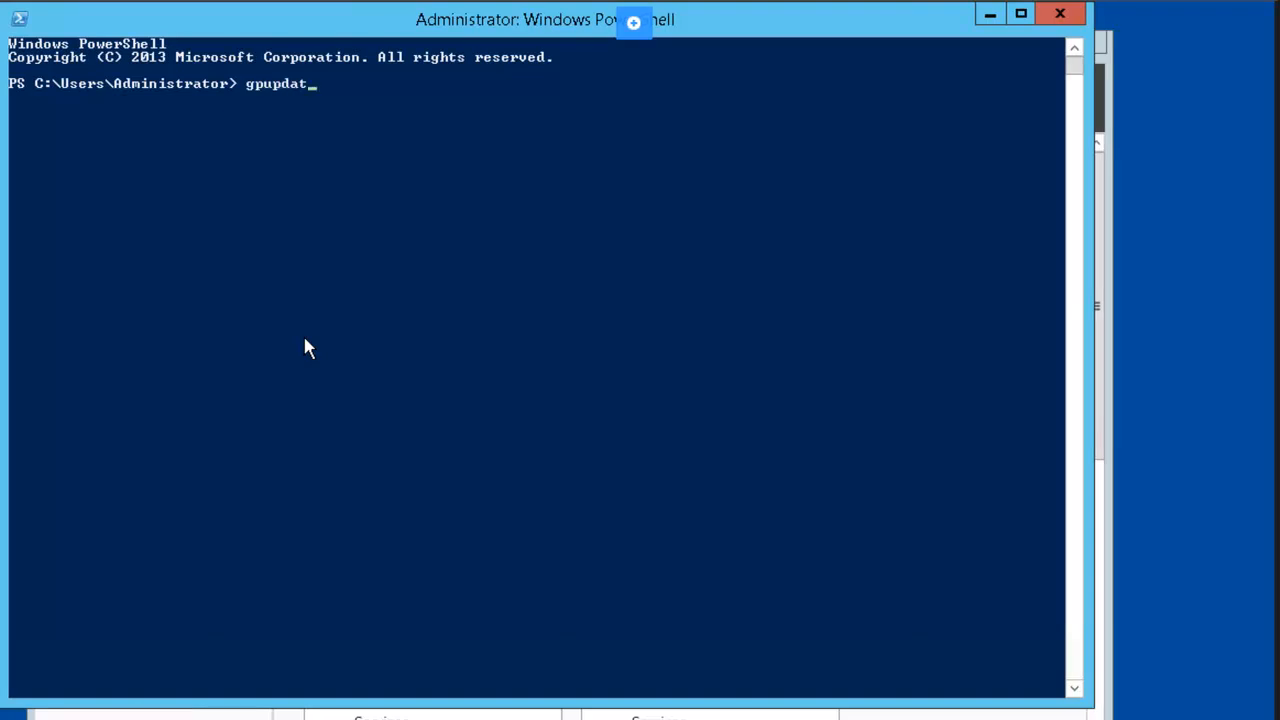
{"action": "type", "text": "e /force"}
{"action": "key", "text": "Return"}
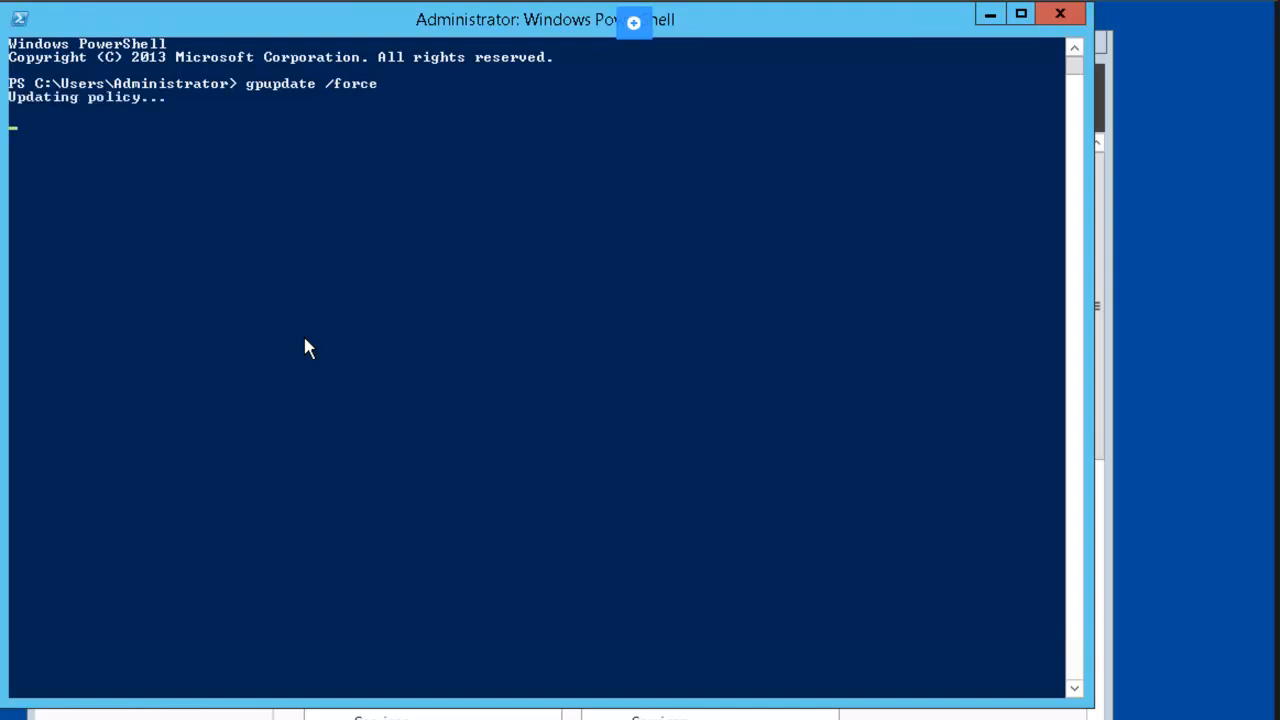